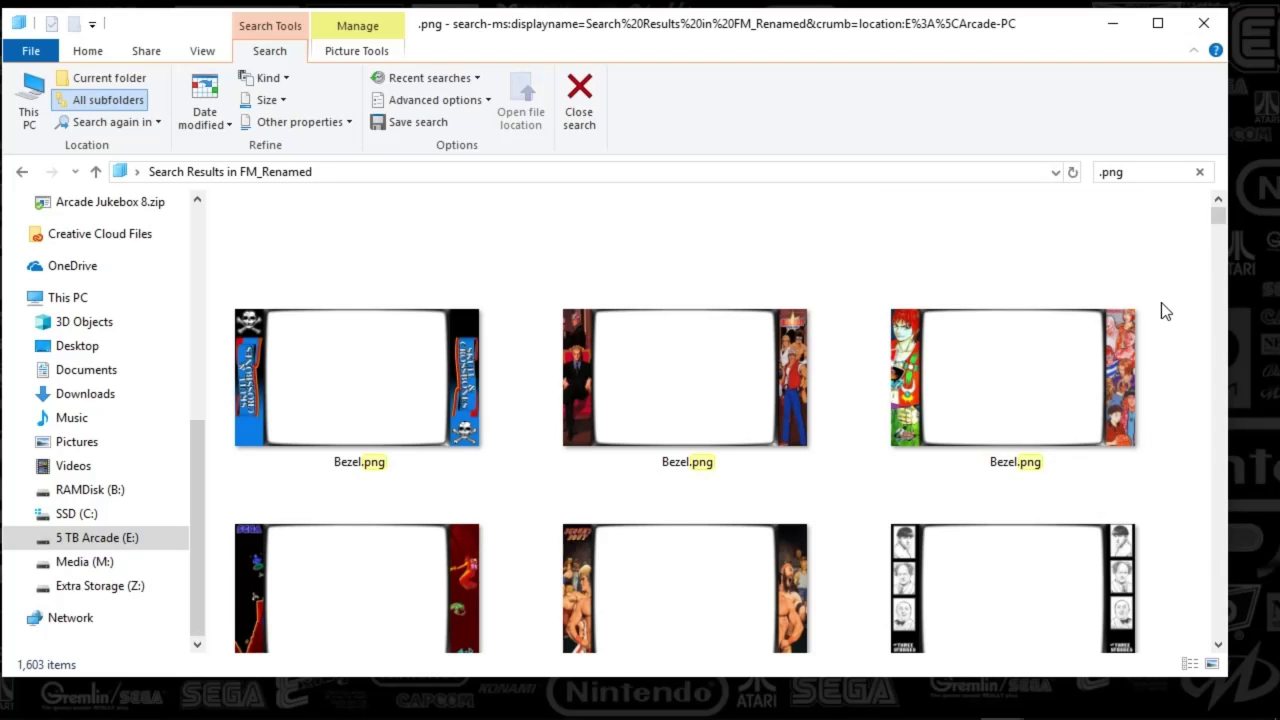
- Browse the .png search results in FM_Renamed to examine the side artwork on the arcade game bezel thumbnails
mouse_move(1130, 309)
mouse_move(1124, 485)
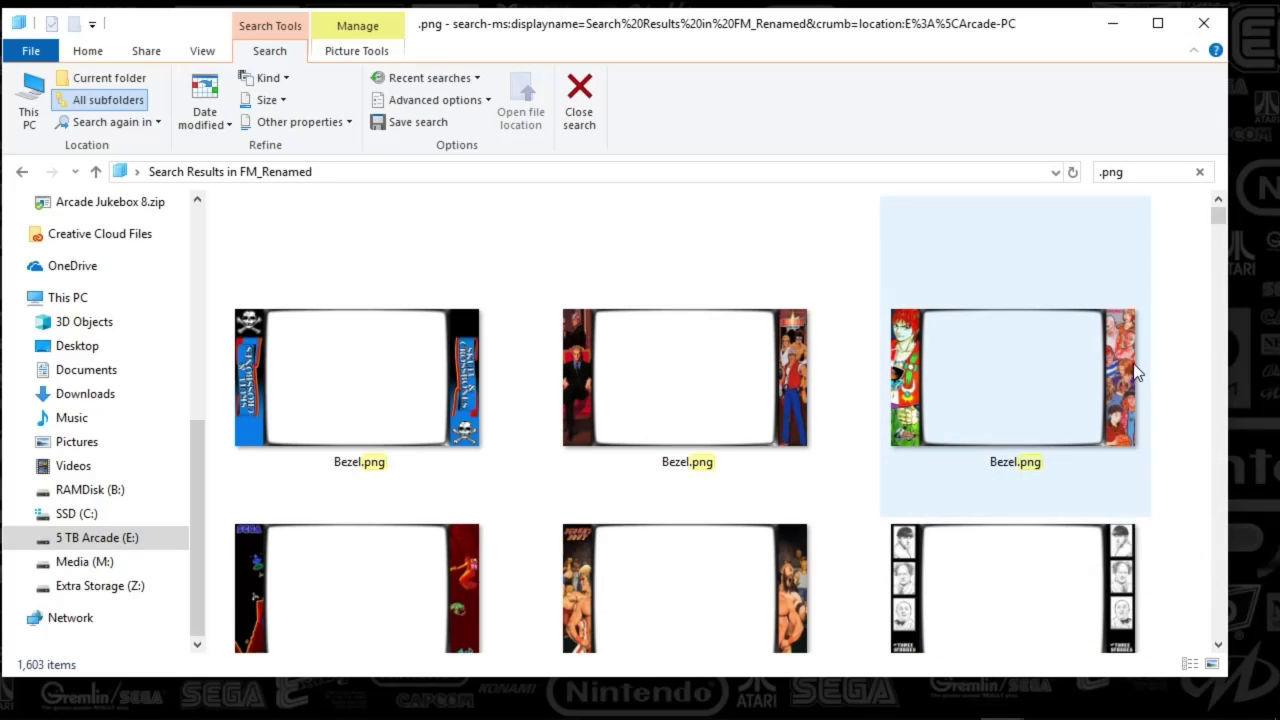
mouse_move(1127, 361)
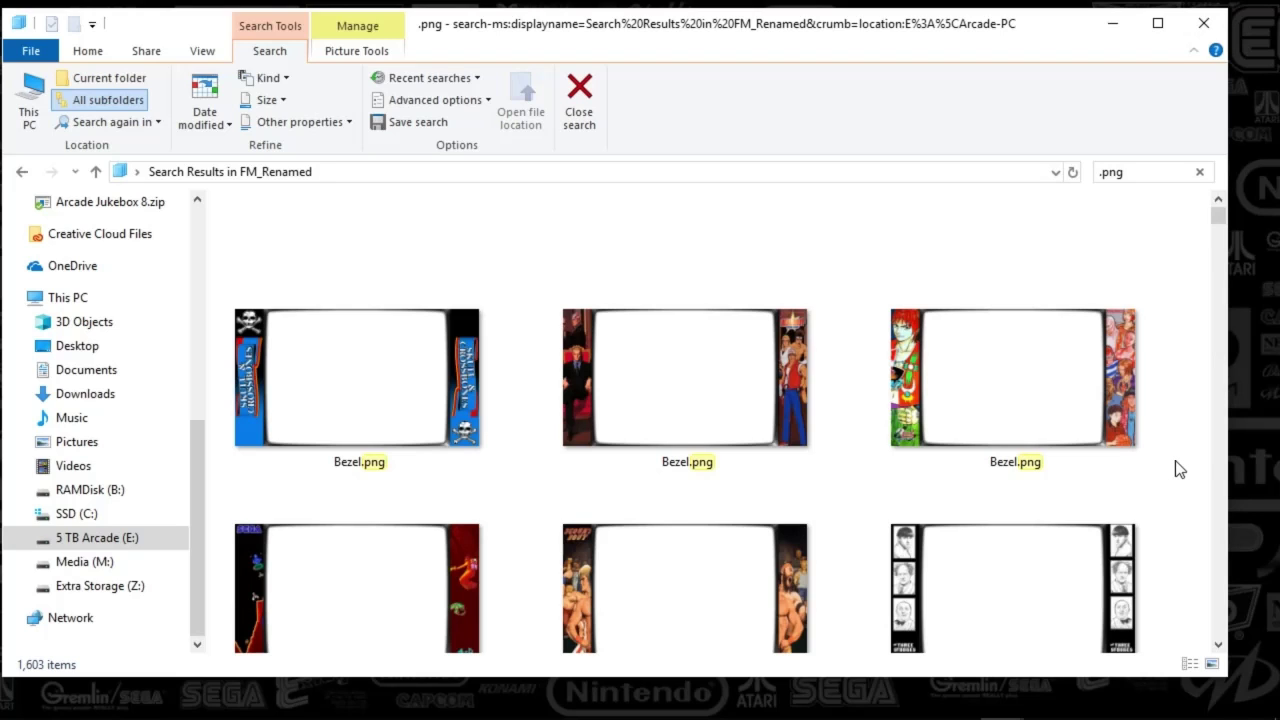
scroll(1180, 470, "down", 3)
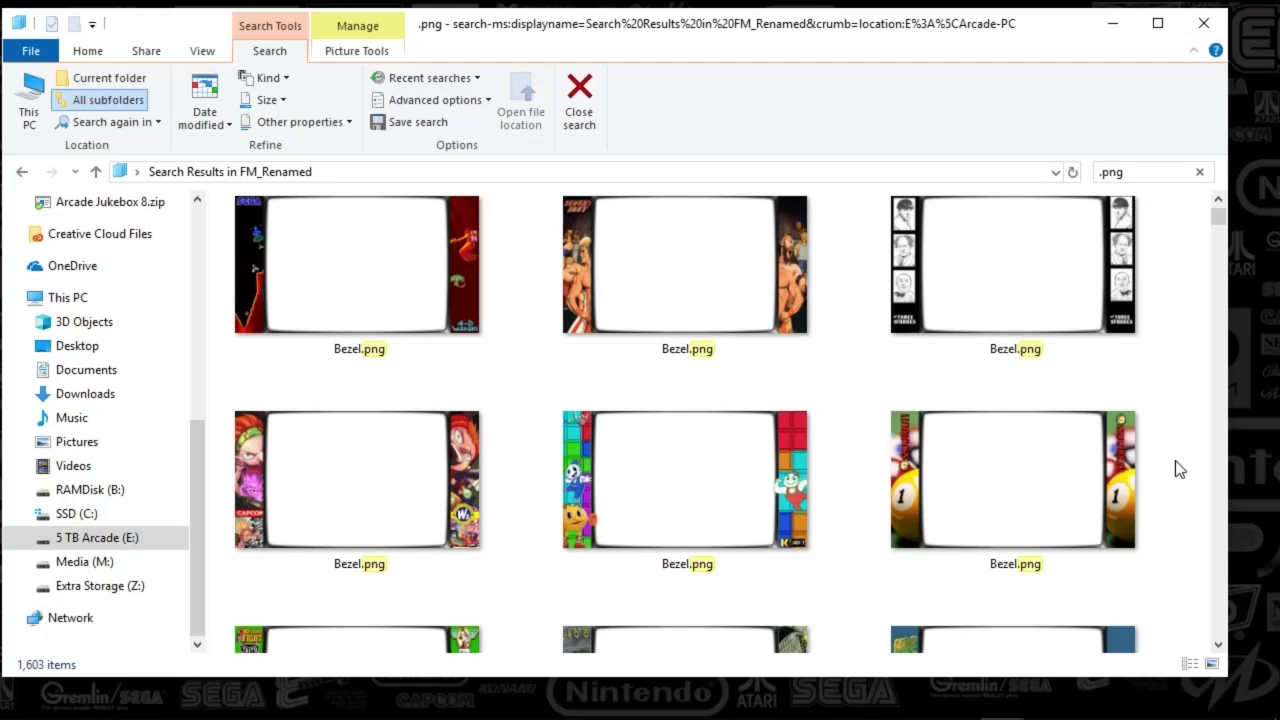
scroll(1180, 470, "down", 5)
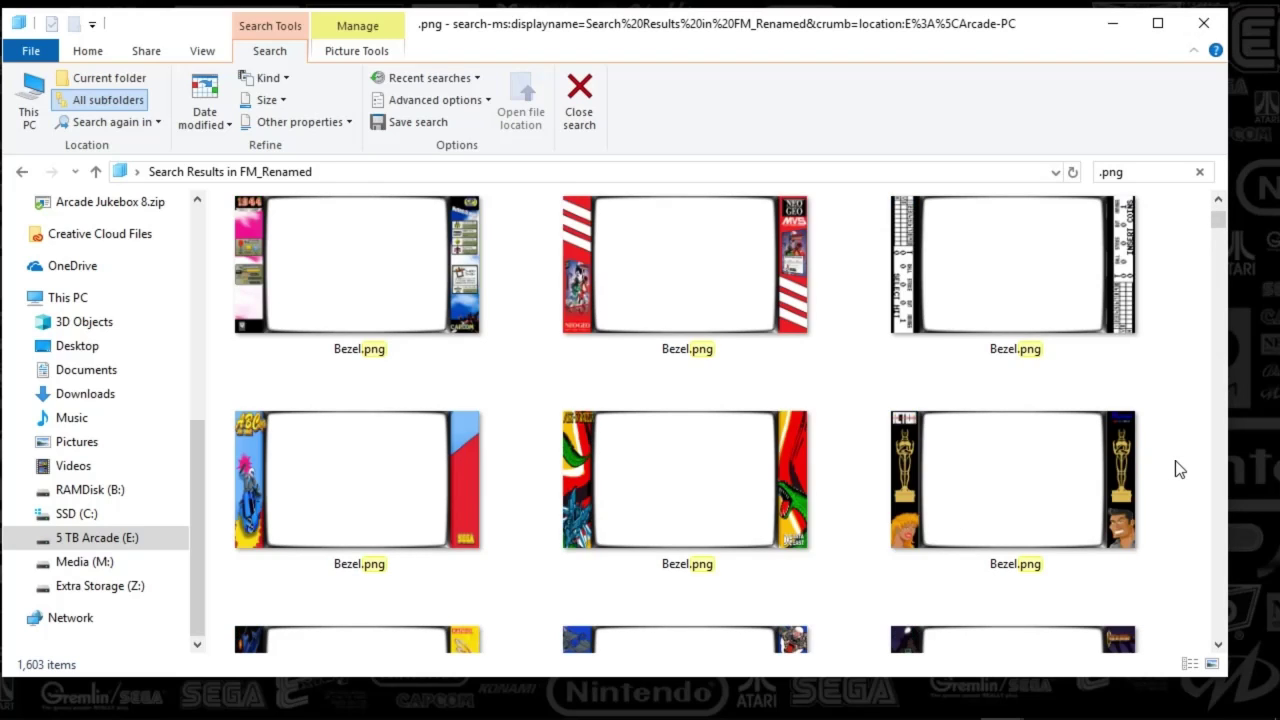
scroll(1180, 470, "down", 5)
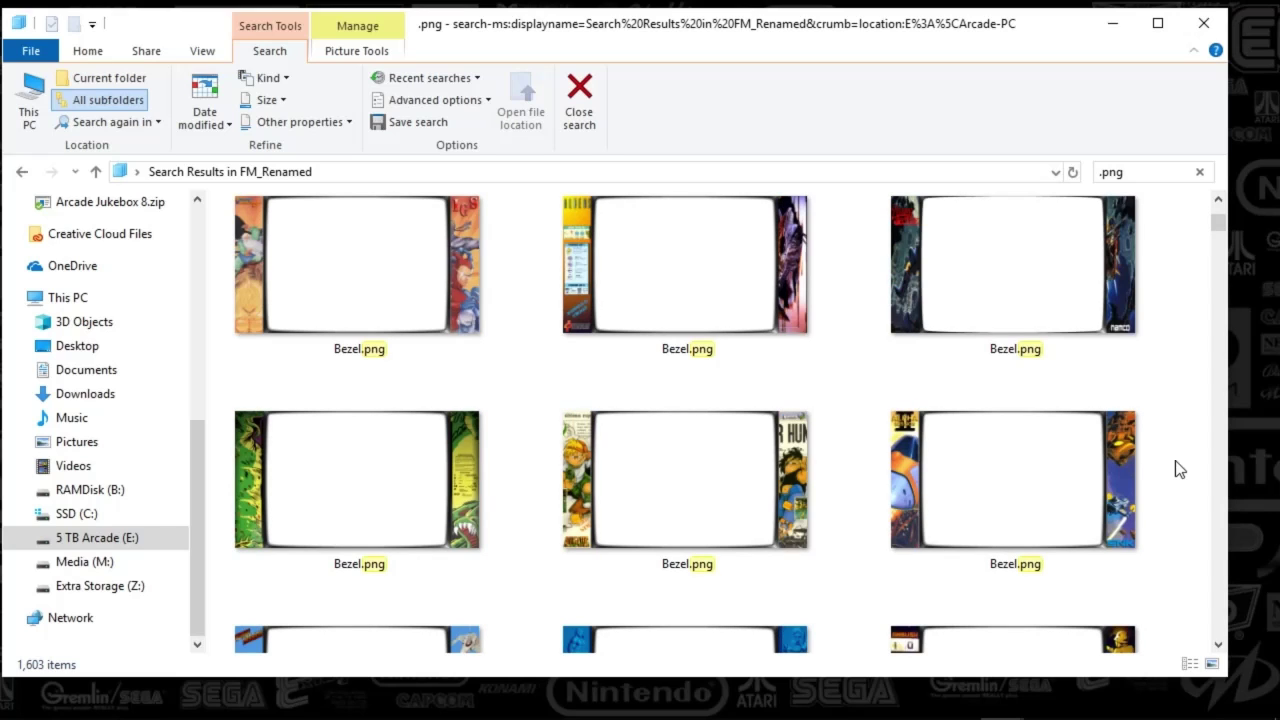
scroll(1180, 470, "down", 4)
scroll(1180, 470, "down", 4)
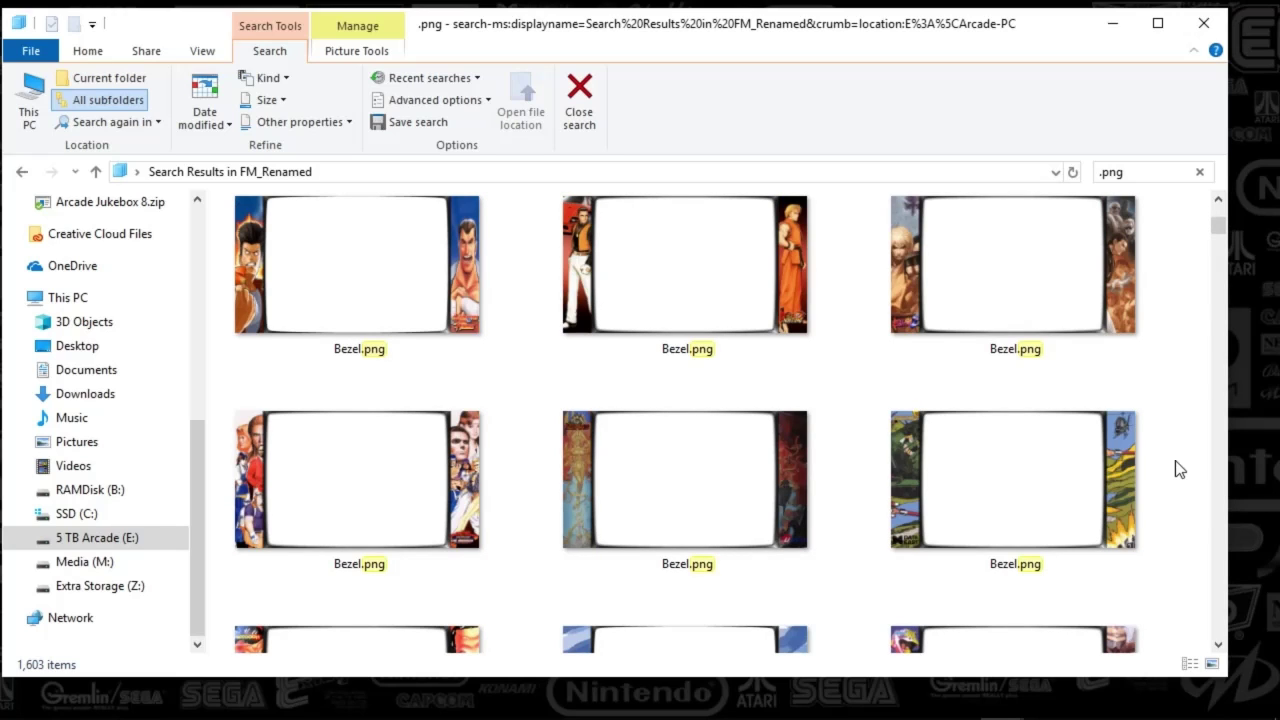
scroll(1180, 470, "down", 4)
scroll(1177, 465, "down", 1)
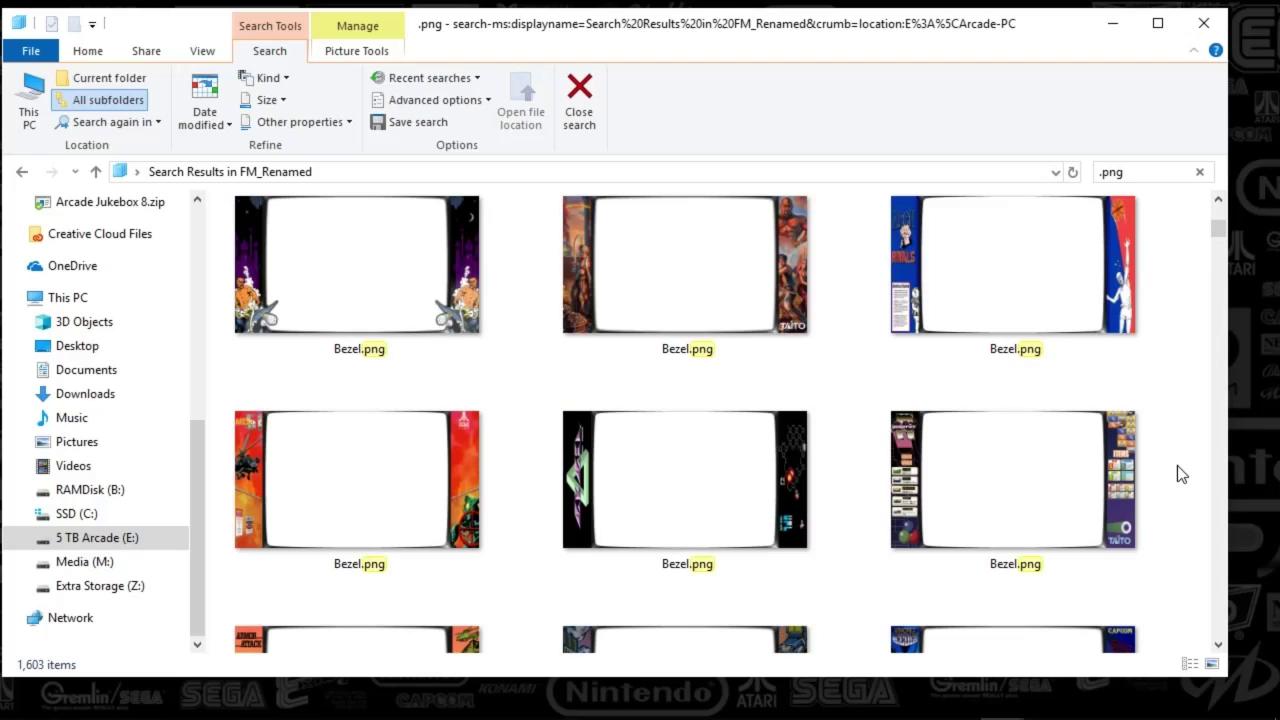
scroll(1177, 465, "down", 3)
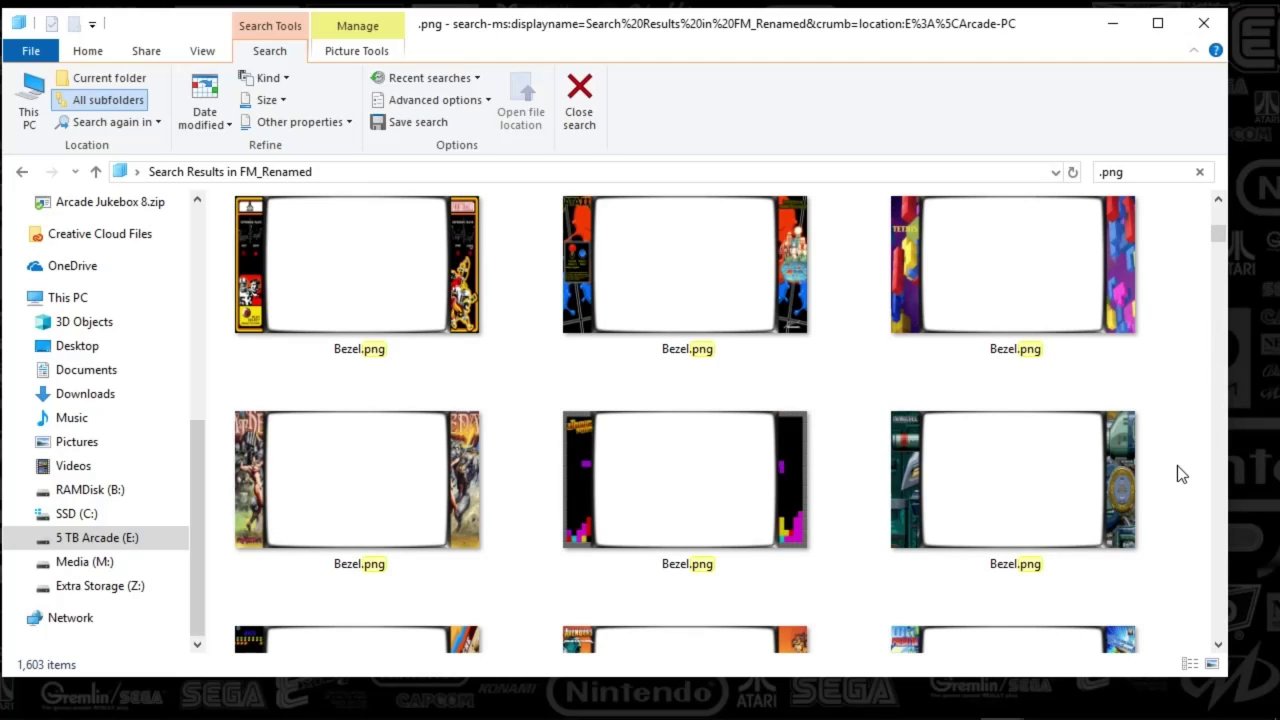
scroll(1177, 465, "down", 3)
scroll(1177, 465, "down", 4)
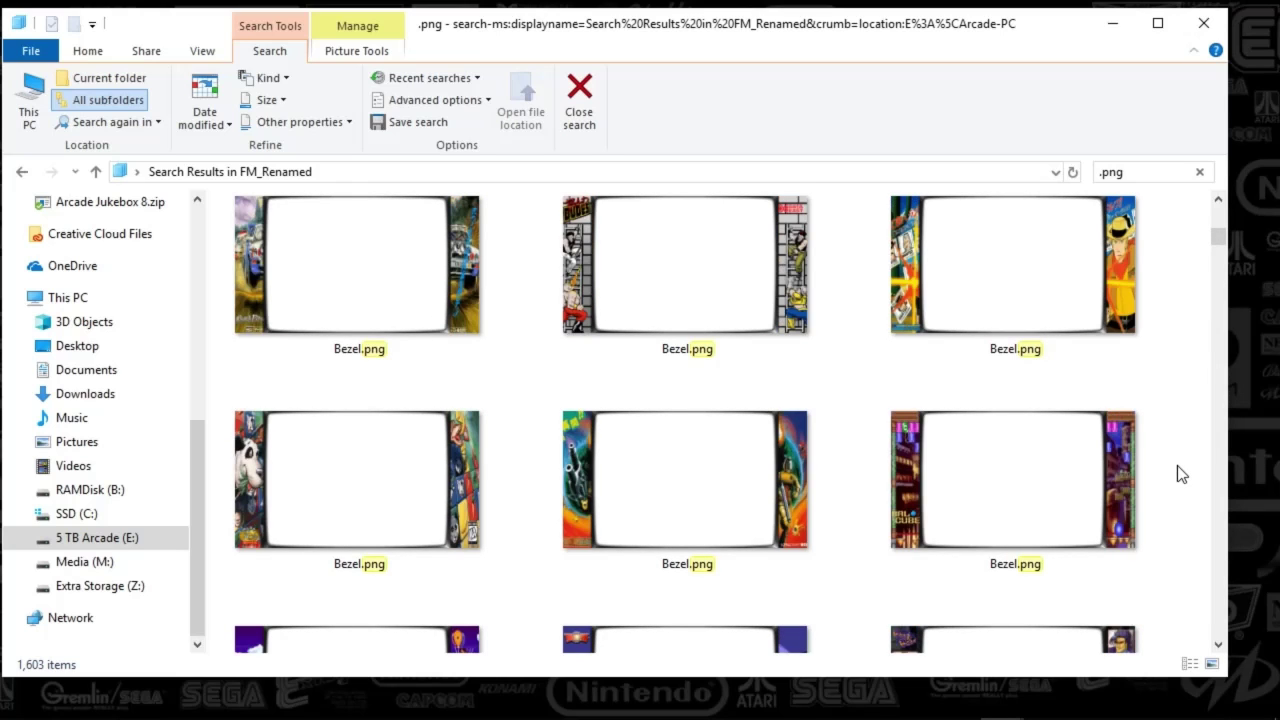
scroll(1177, 465, "down", 3)
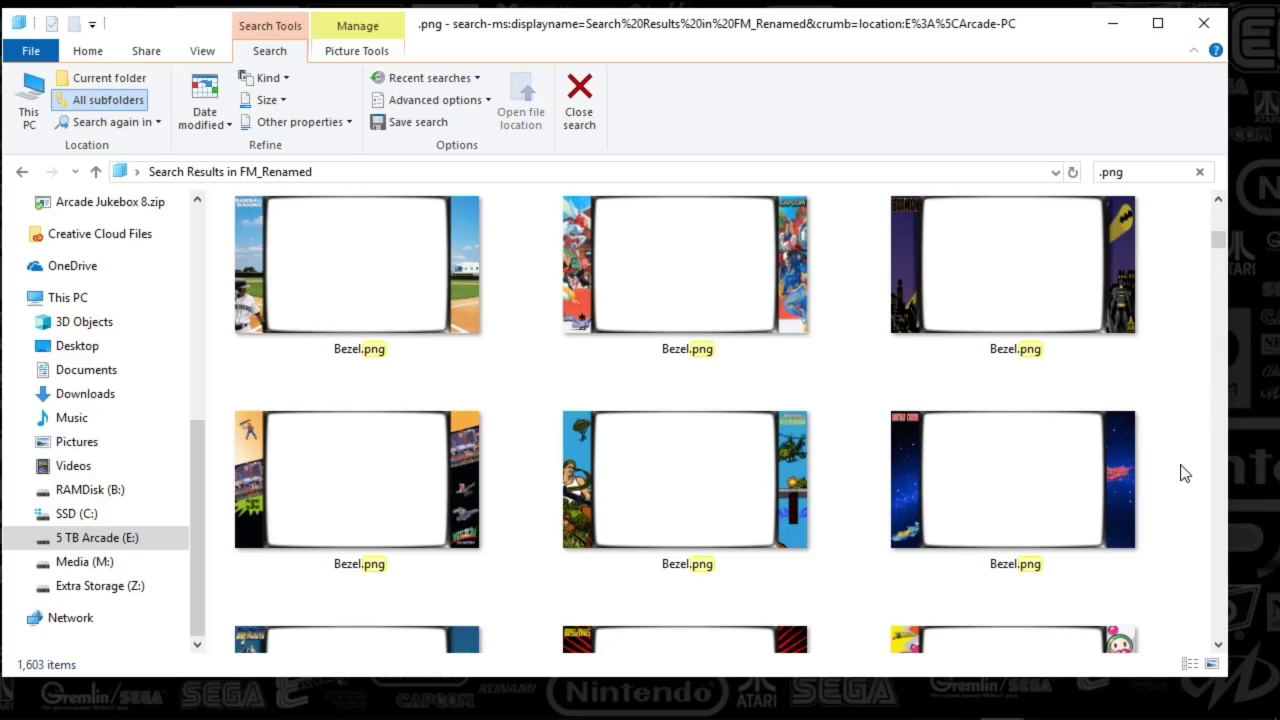
scroll(1181, 460, "down", 6)
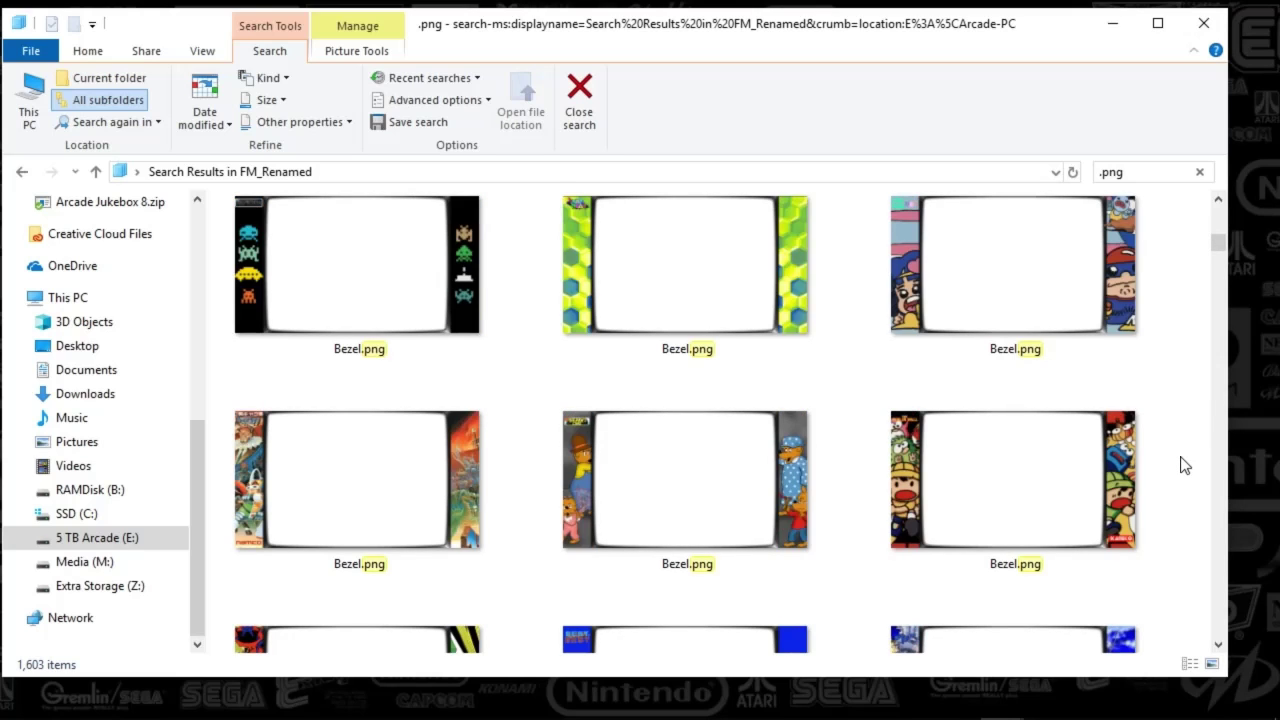
scroll(1183, 465, "down", 5)
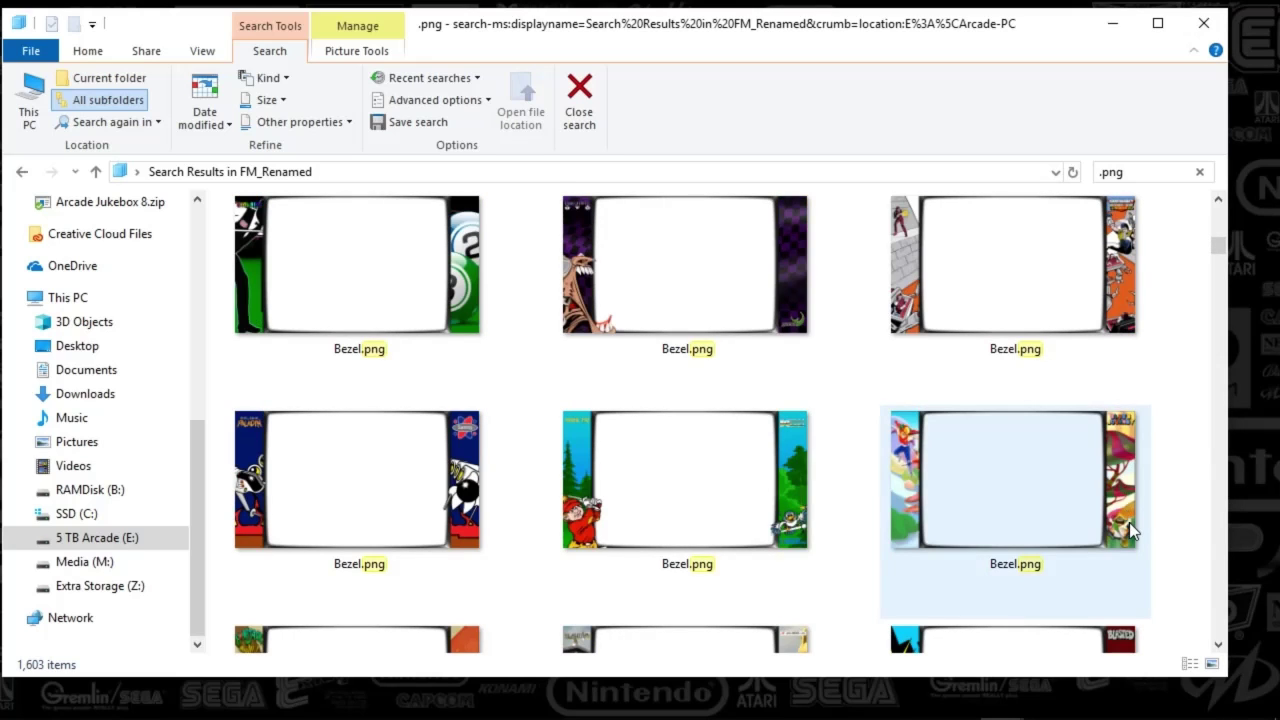
scroll(1153, 554, "down", 5)
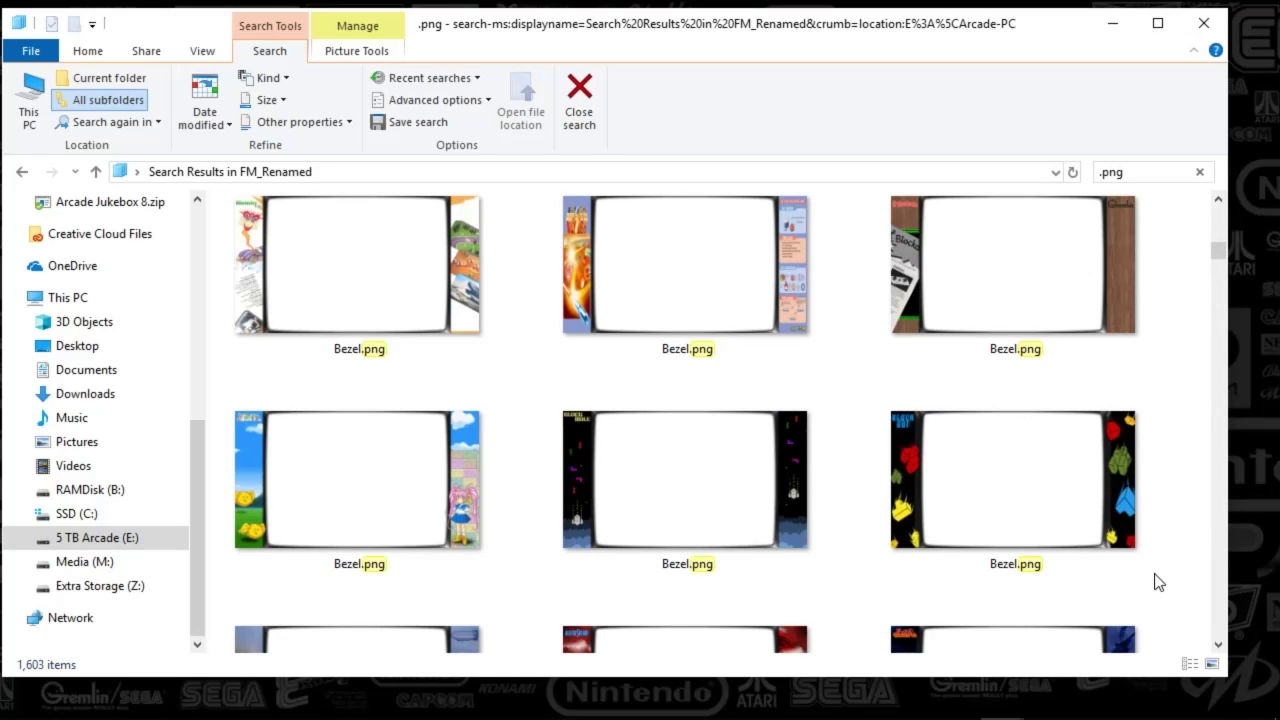
scroll(1159, 581, "down", 3)
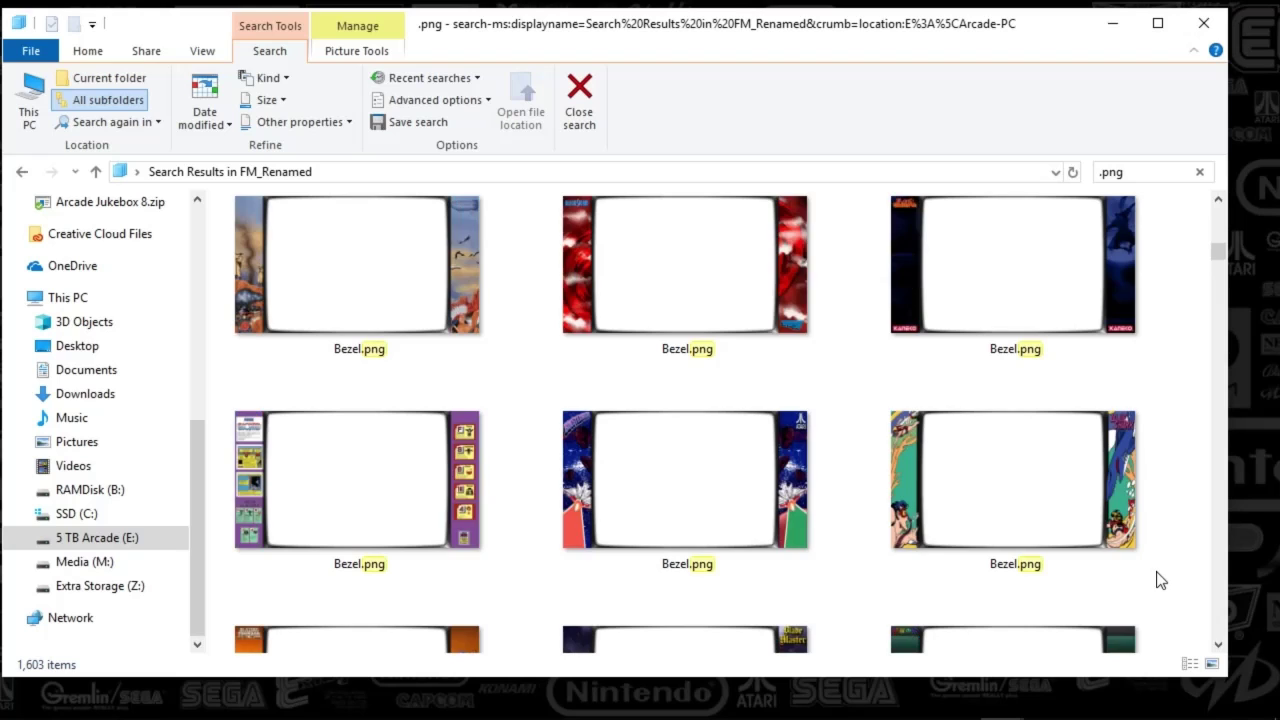
scroll(1159, 581, "down", 2)
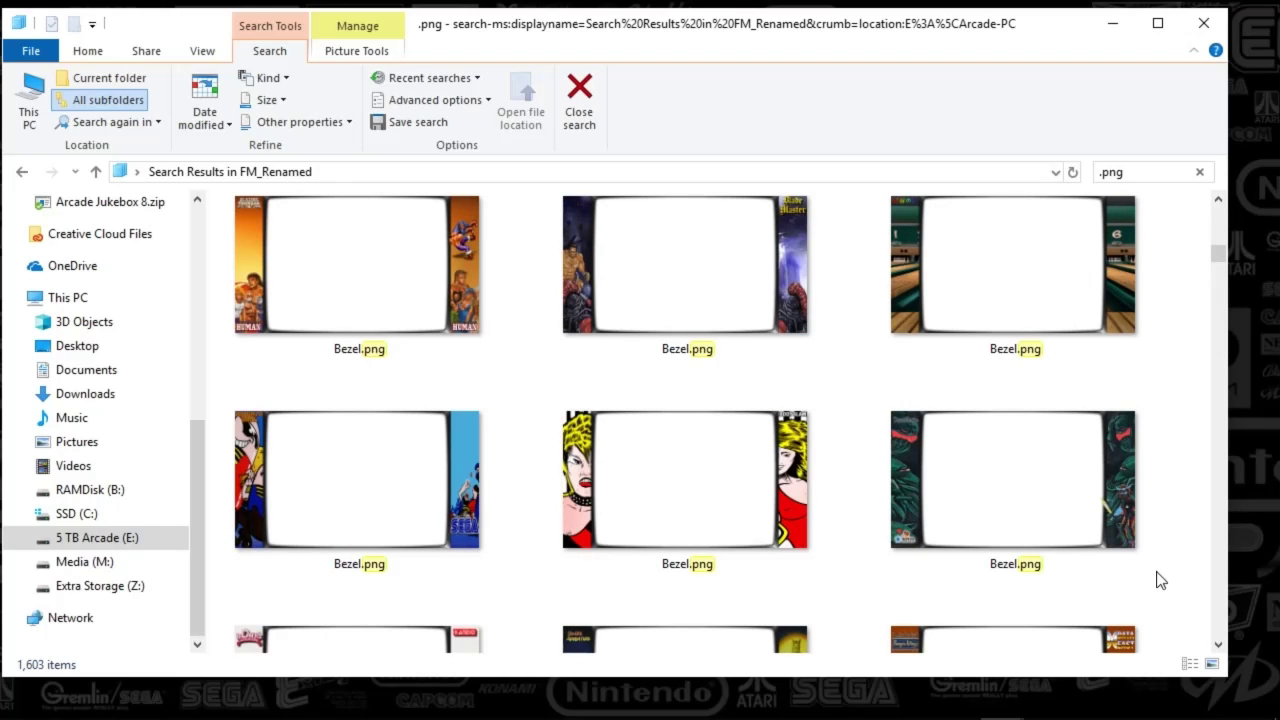
scroll(1159, 581, "down", 2)
scroll(1159, 581, "down", 2)
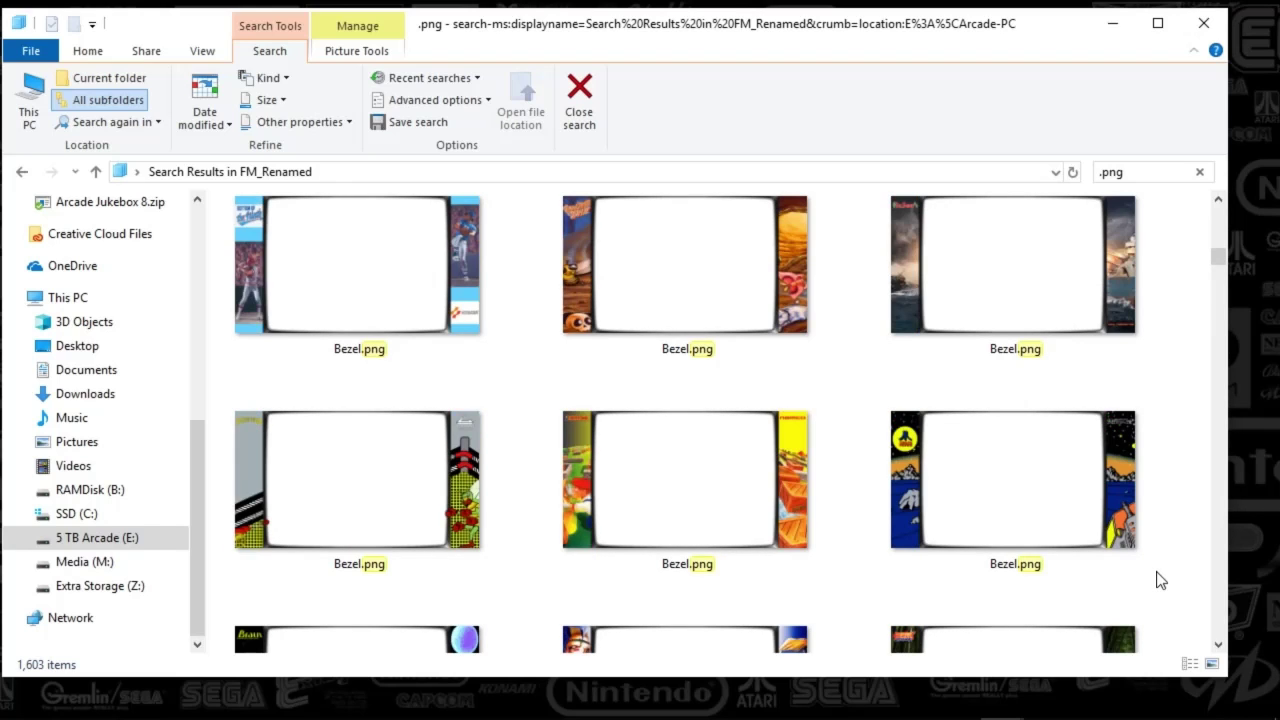
scroll(1159, 581, "down", 2)
scroll(1159, 581, "down", 2)
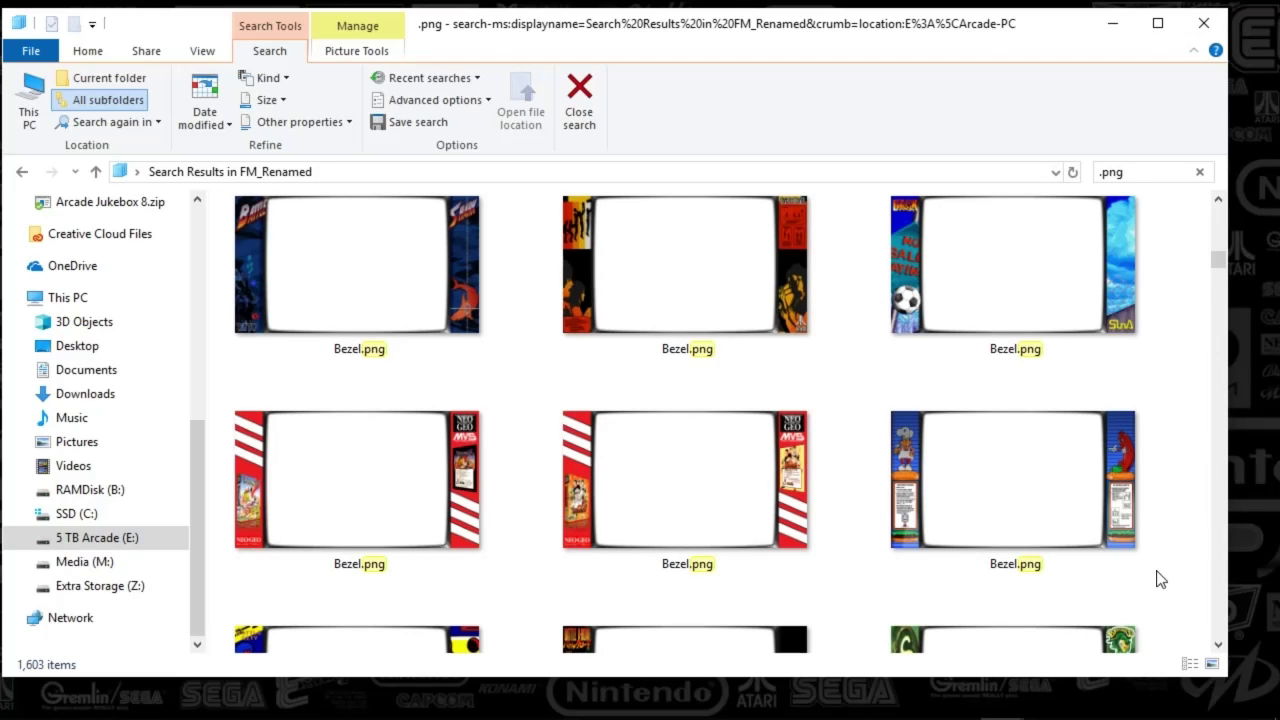
scroll(1159, 581, "down", 2)
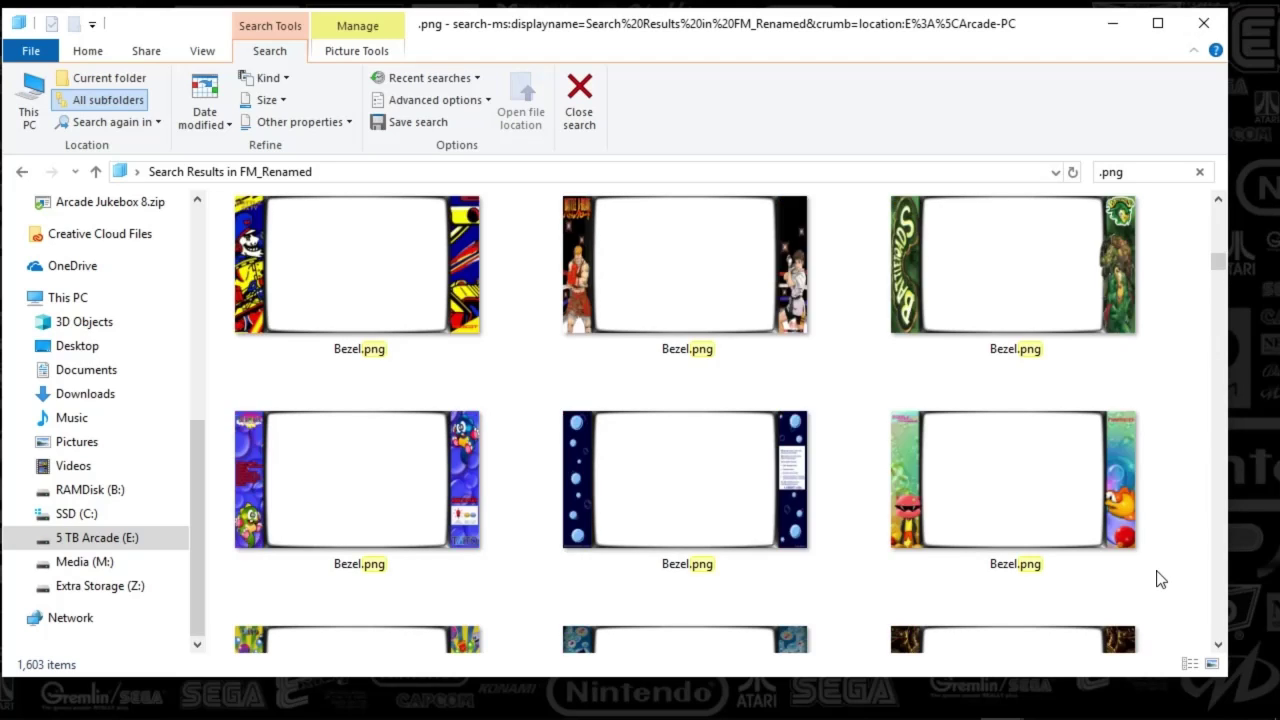
scroll(1159, 581, "down", 2)
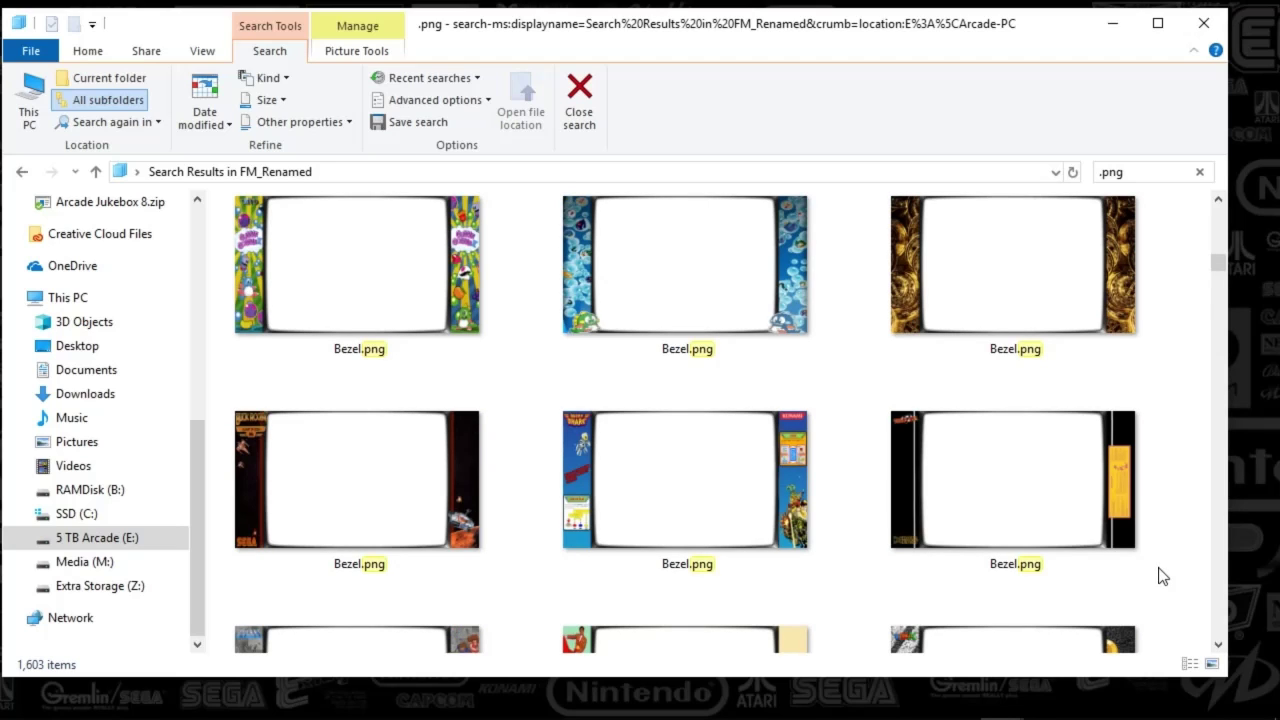
scroll(1162, 576, "down", 2)
scroll(1162, 576, "down", 6)
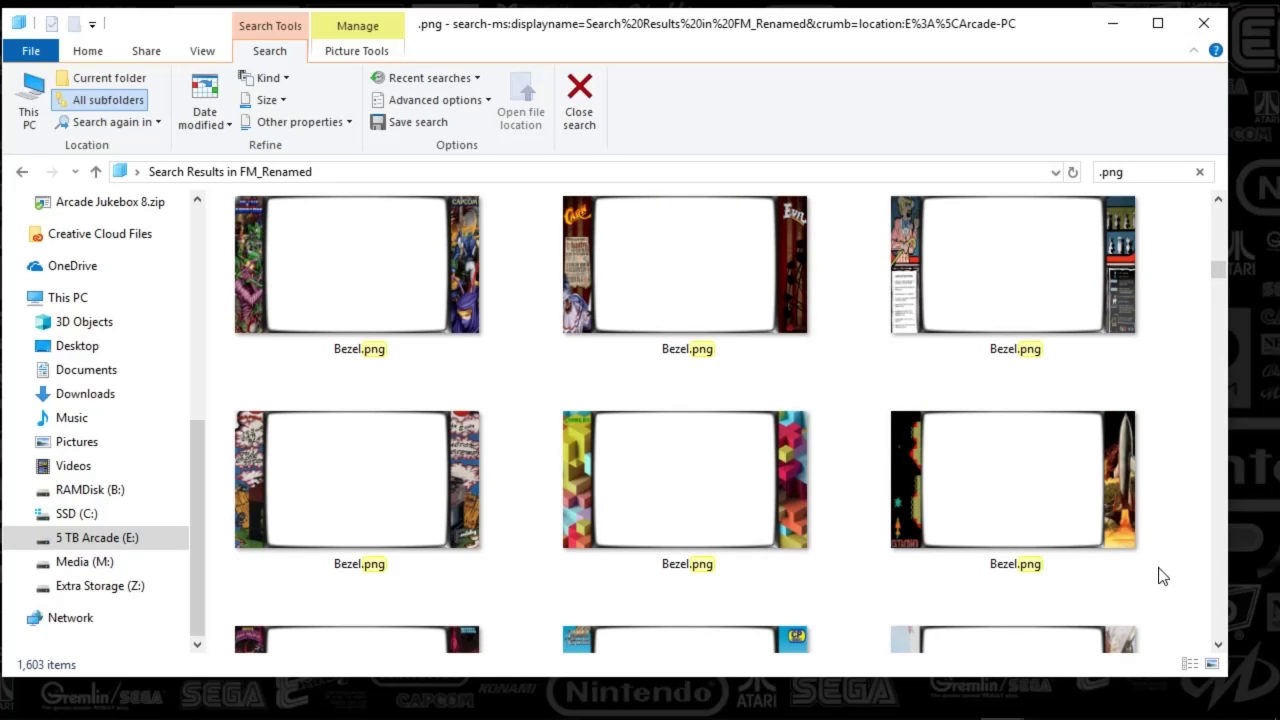
scroll(1162, 576, "down", 4)
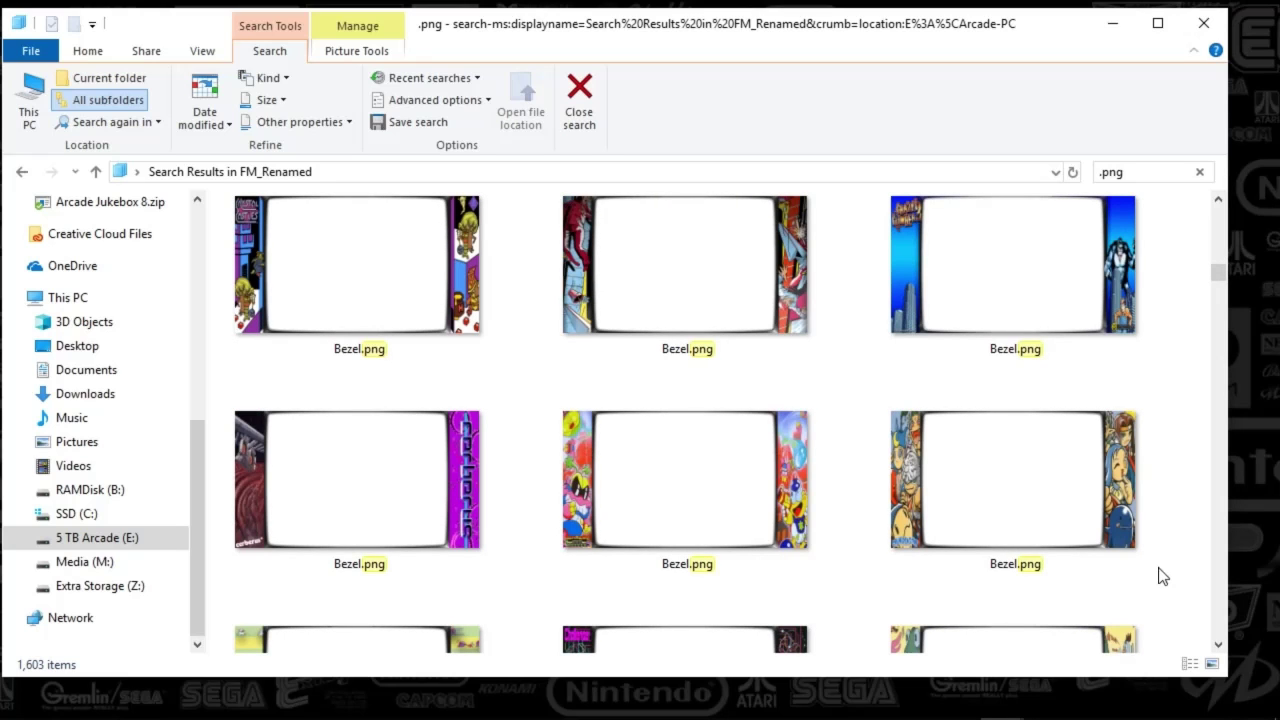
scroll(1162, 576, "down", 4)
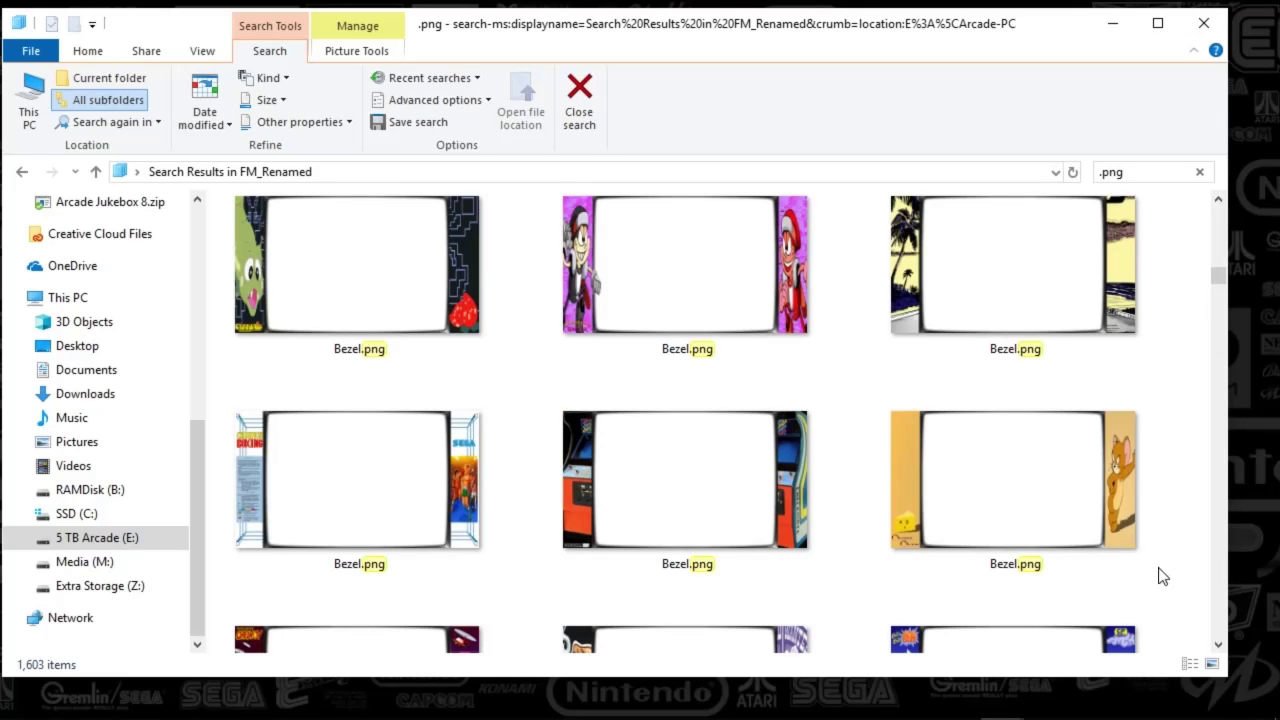
scroll(1162, 576, "down", 3)
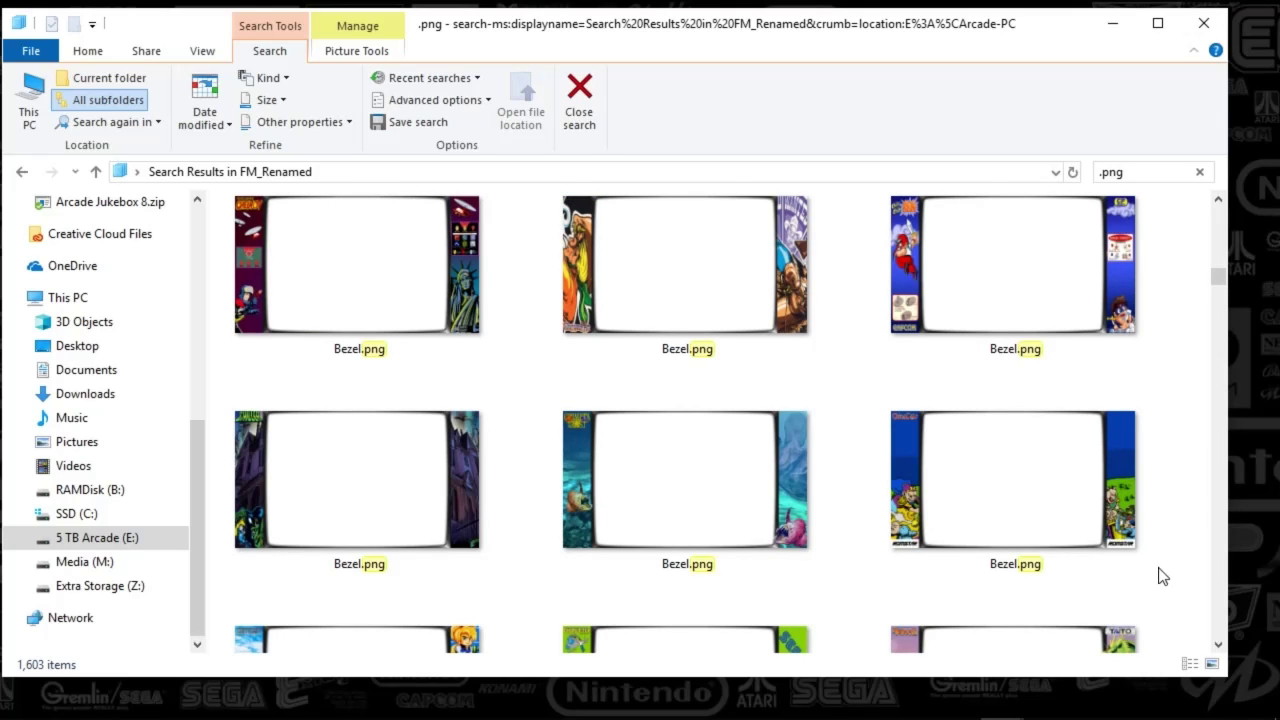
scroll(1162, 576, "down", 5)
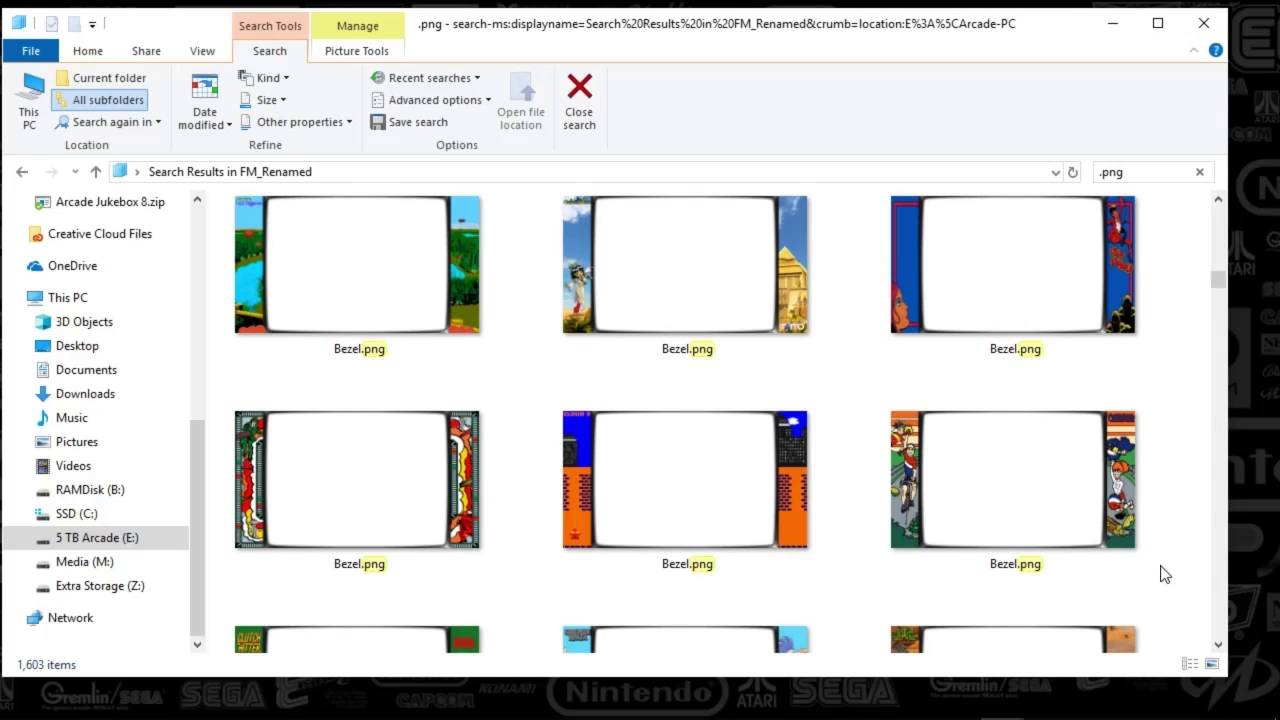
scroll(1162, 575, "down", 3)
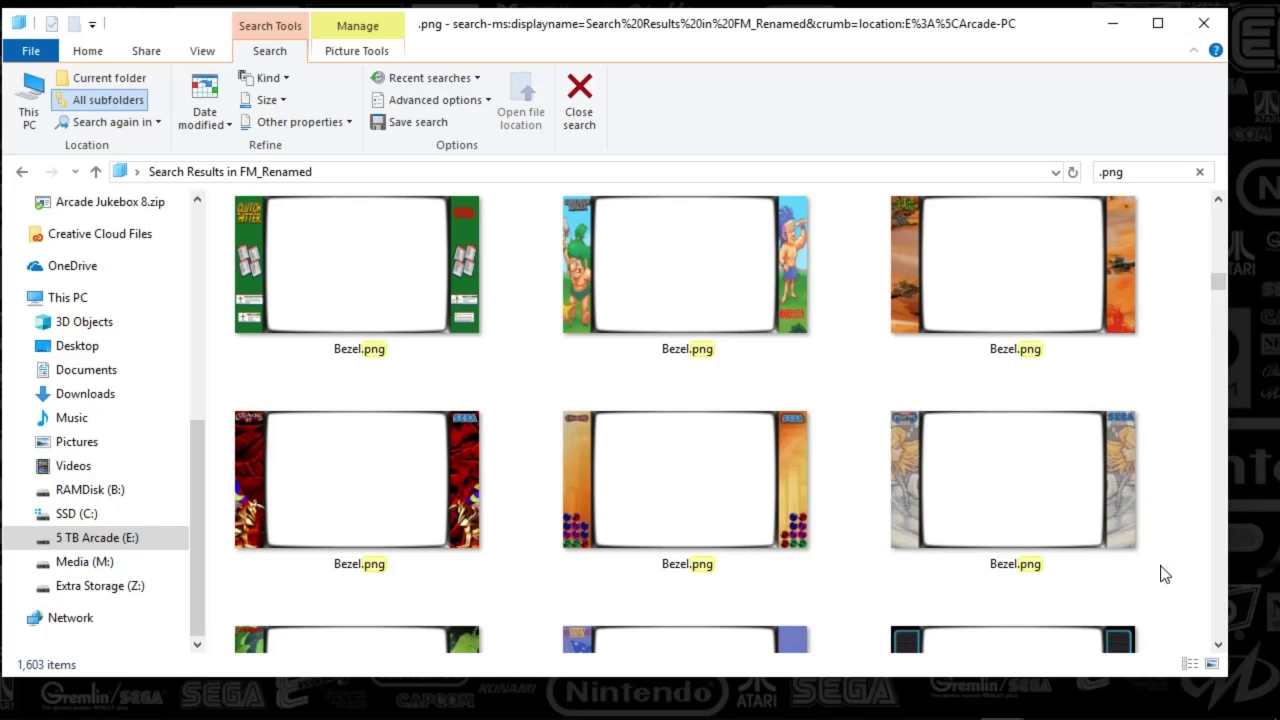
scroll(1164, 574, "down", 5)
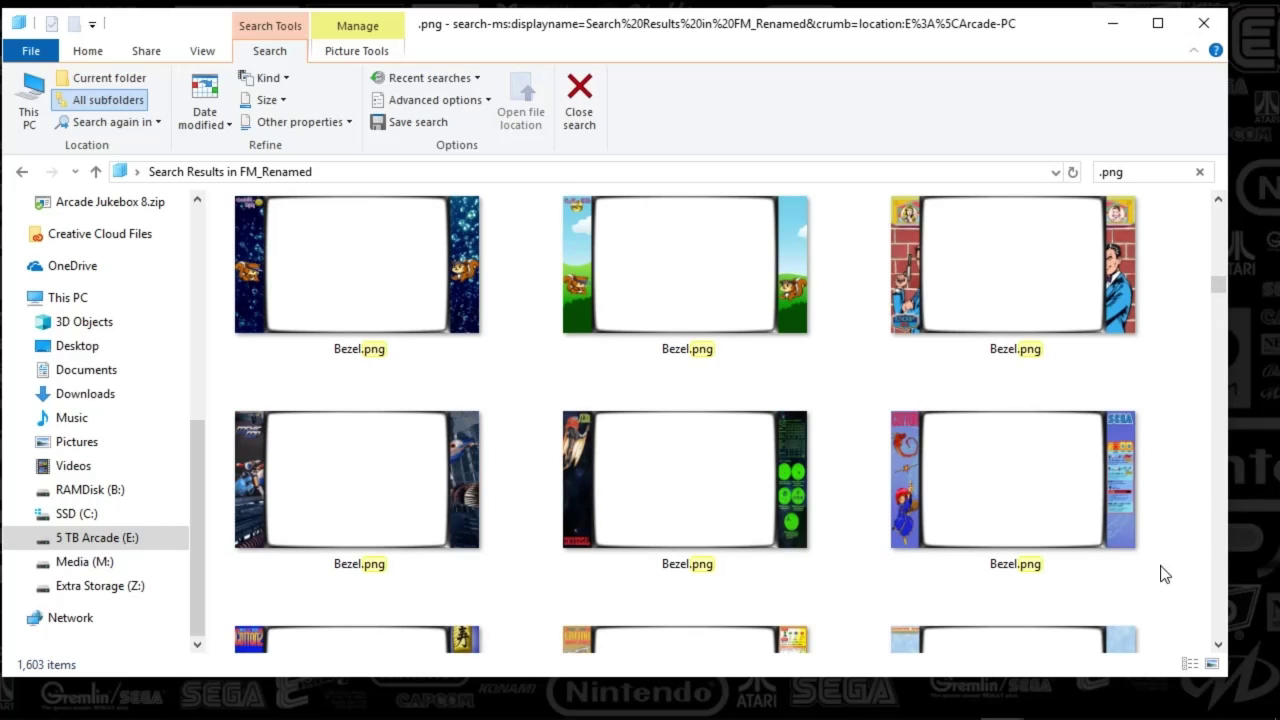
scroll(1164, 574, "down", 10)
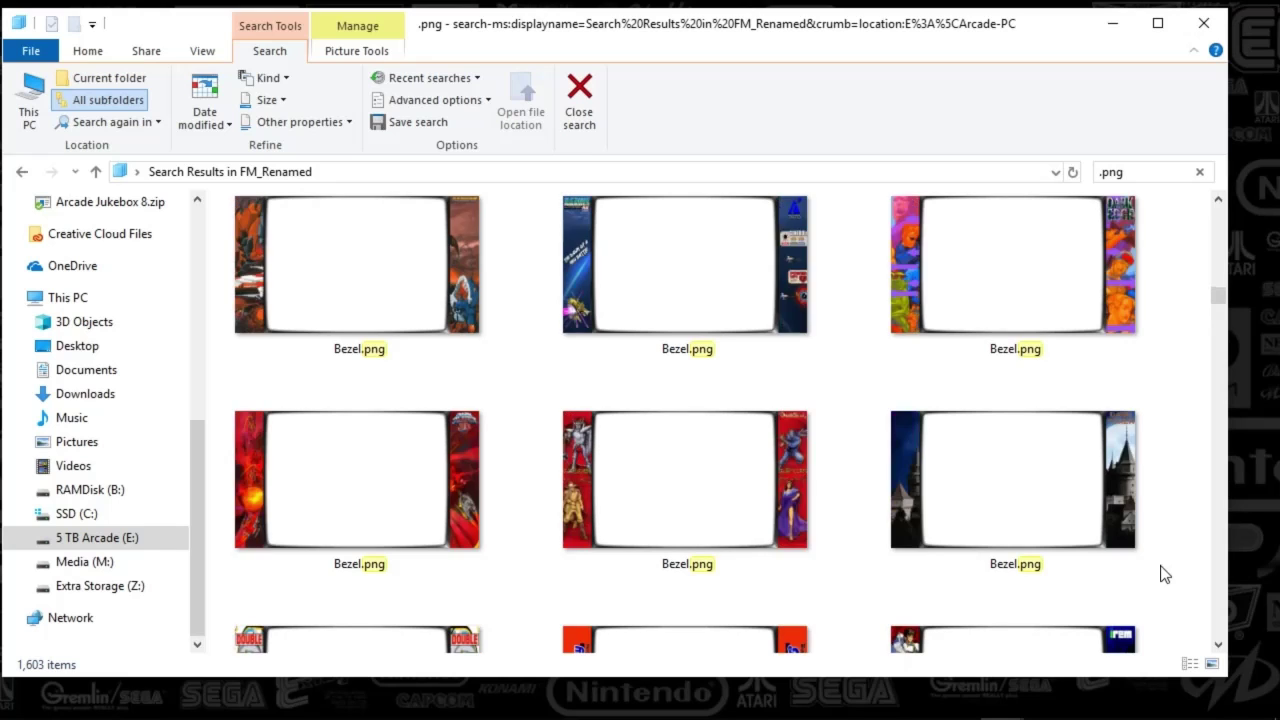
scroll(1162, 574, "down", 3)
scroll(1164, 574, "down", 5)
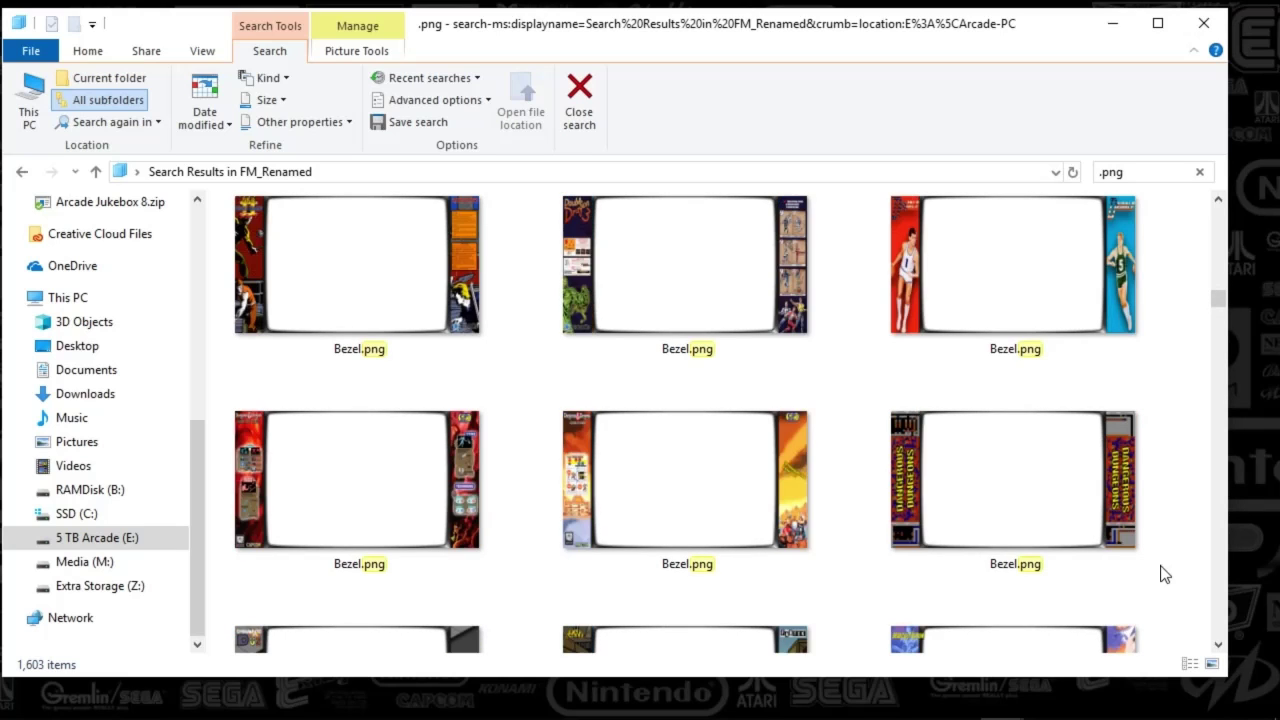
scroll(1164, 574, "down", 6)
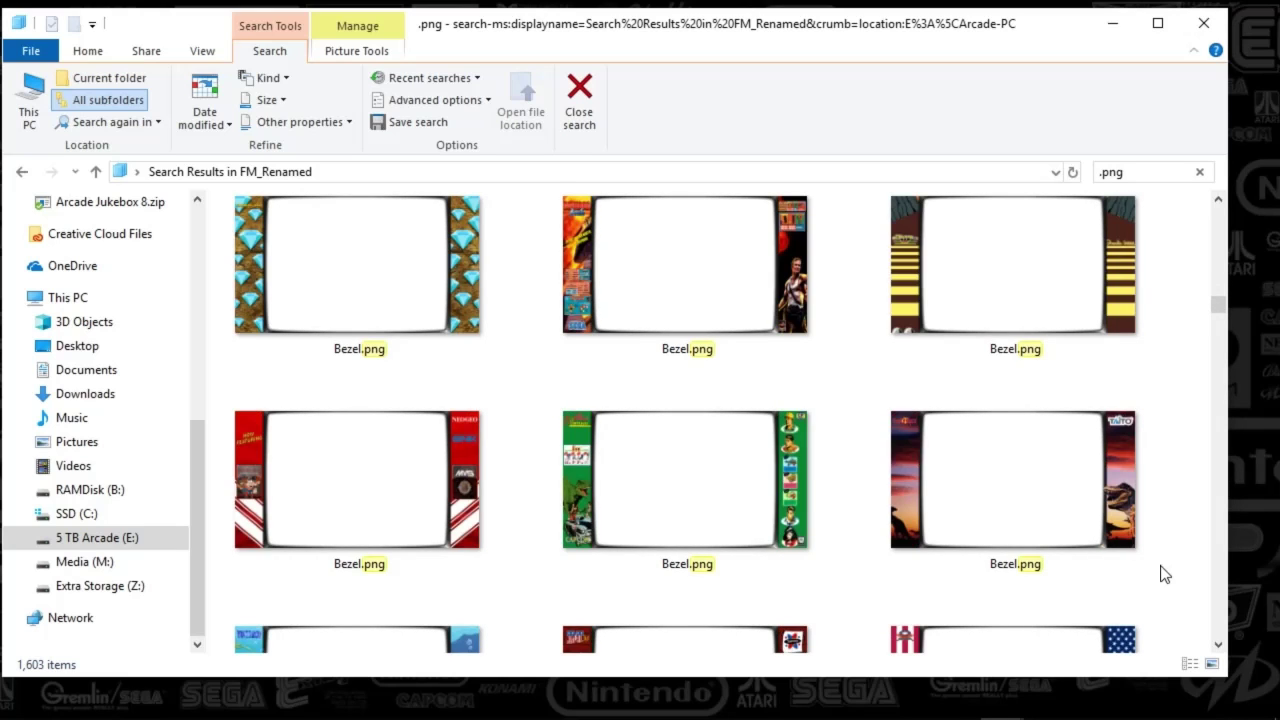
scroll(1162, 574, "down", 2)
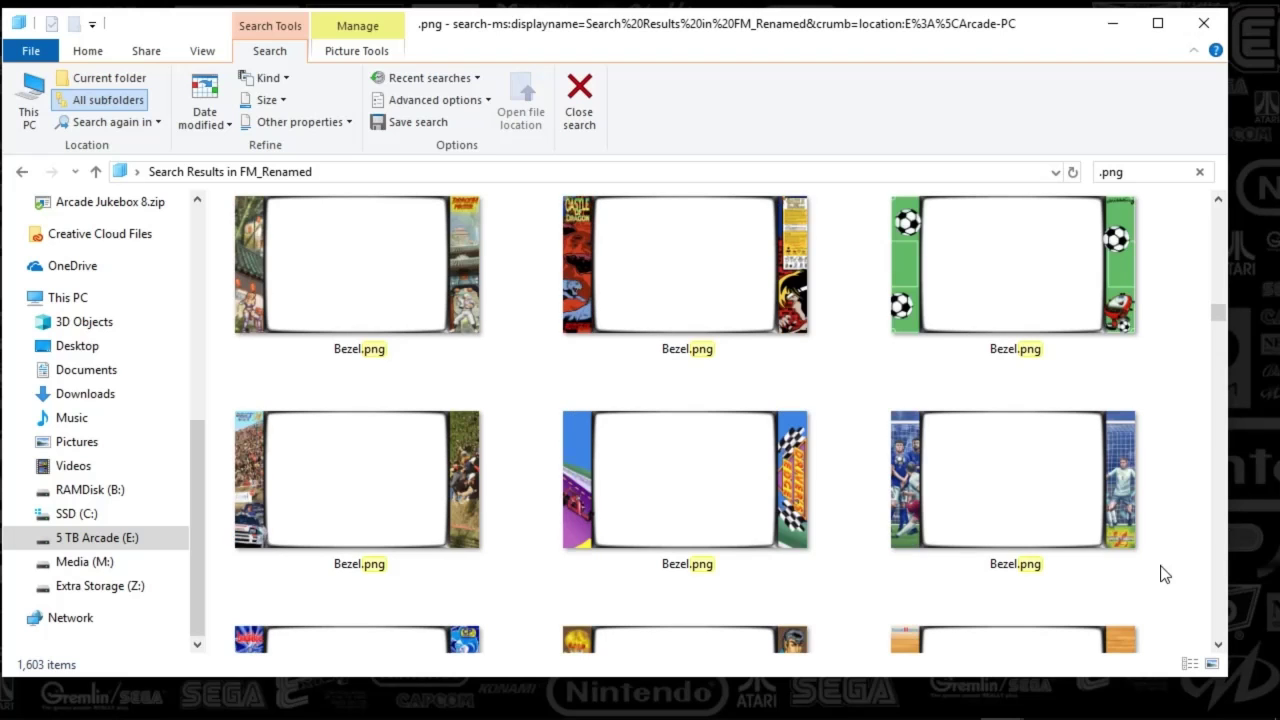
scroll(1164, 574, "down", 5)
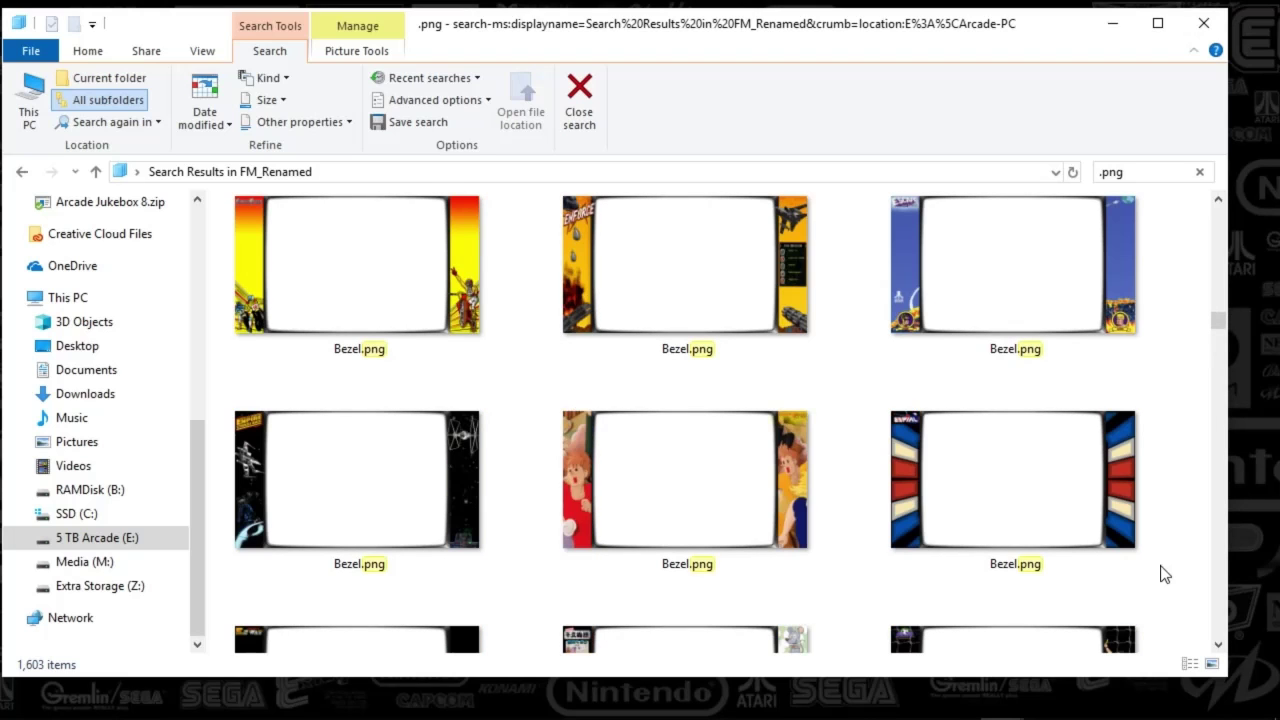
scroll(1164, 574, "down", 2)
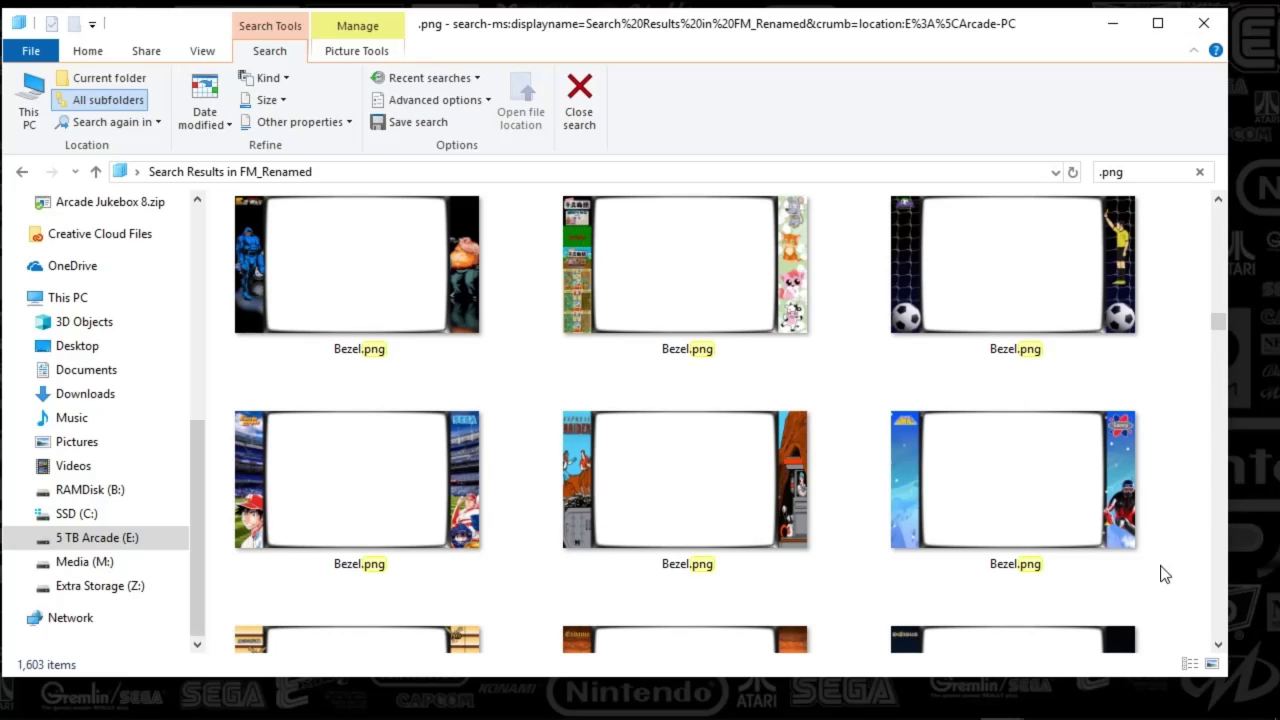
scroll(1162, 574, "down", 2)
scroll(1164, 574, "down", 4)
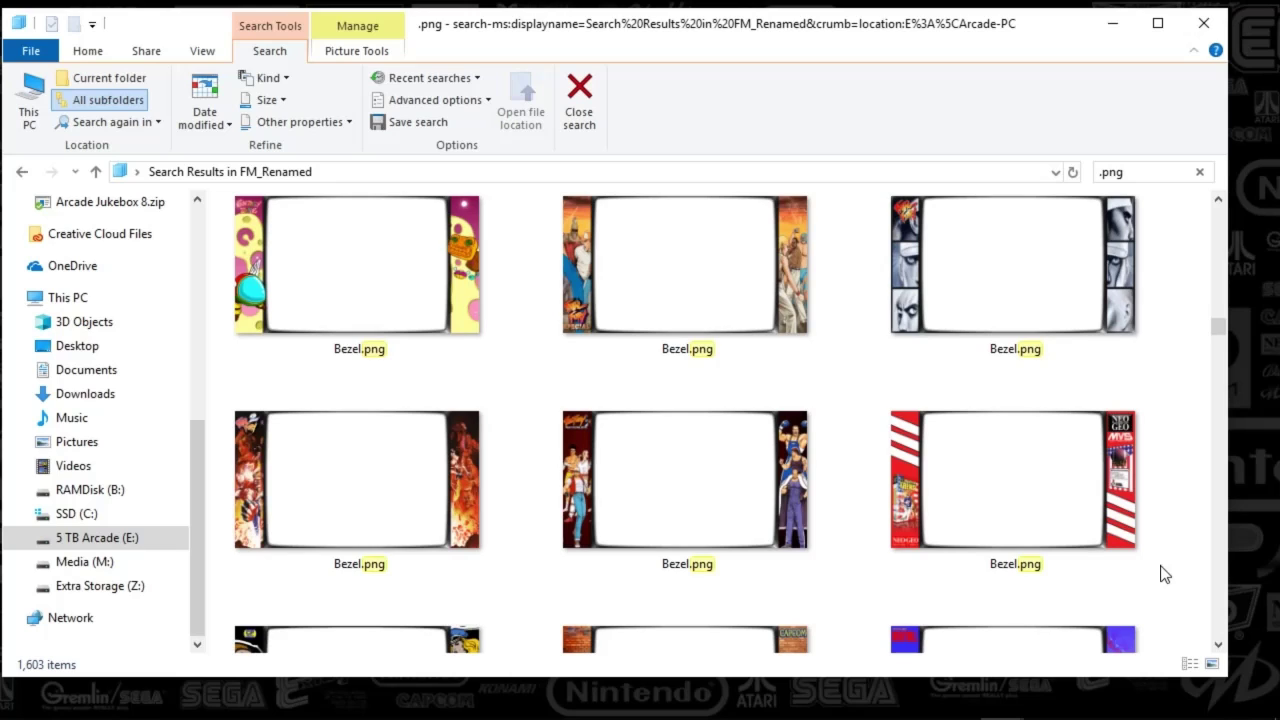
scroll(1164, 574, "down", 2)
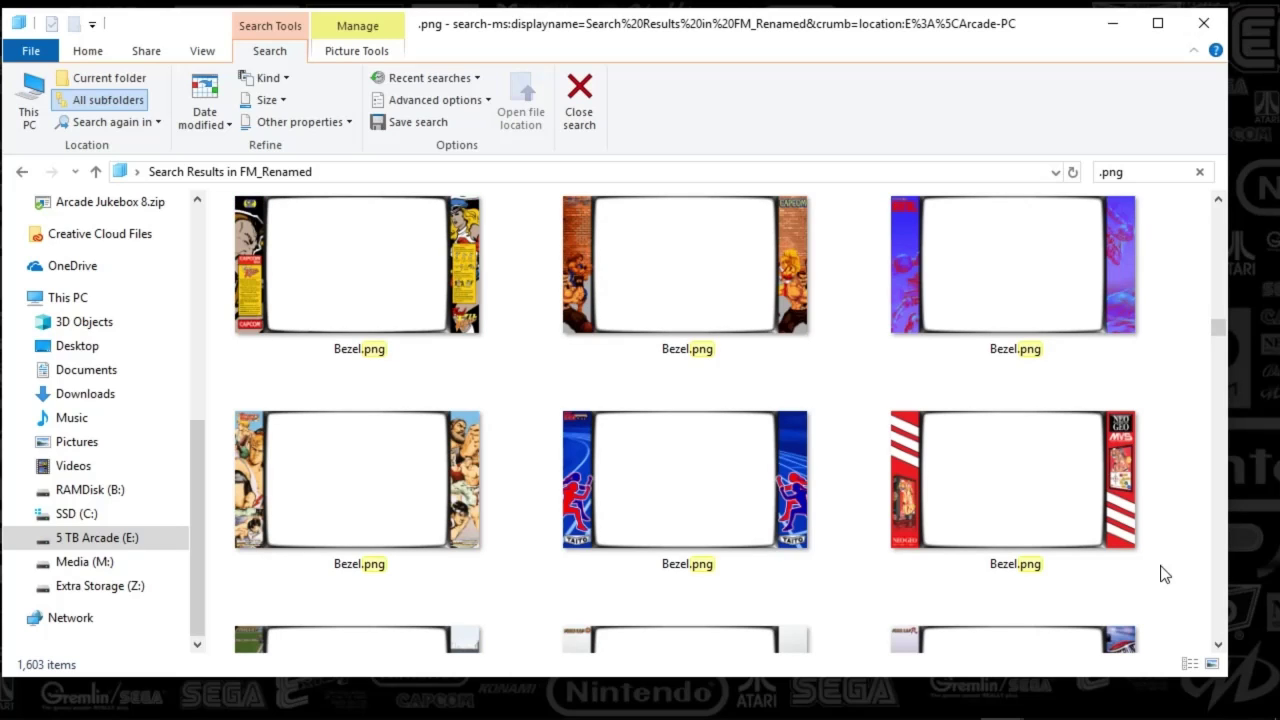
scroll(1164, 574, "down", 2)
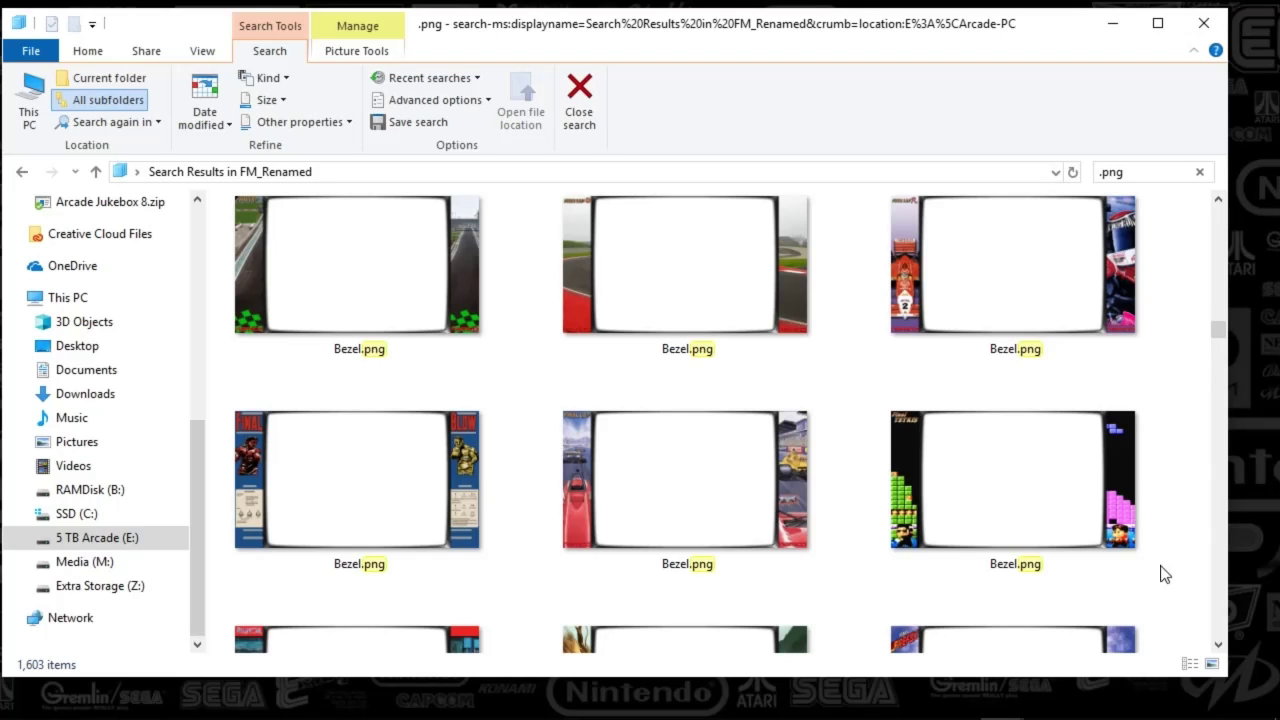
- Examine further bezel thumbnails down the .png search results in FM_Renamed, comparing the side artwork made for each arcade game
scroll(1164, 574, "down", 2)
scroll(1164, 574, "down", 2)
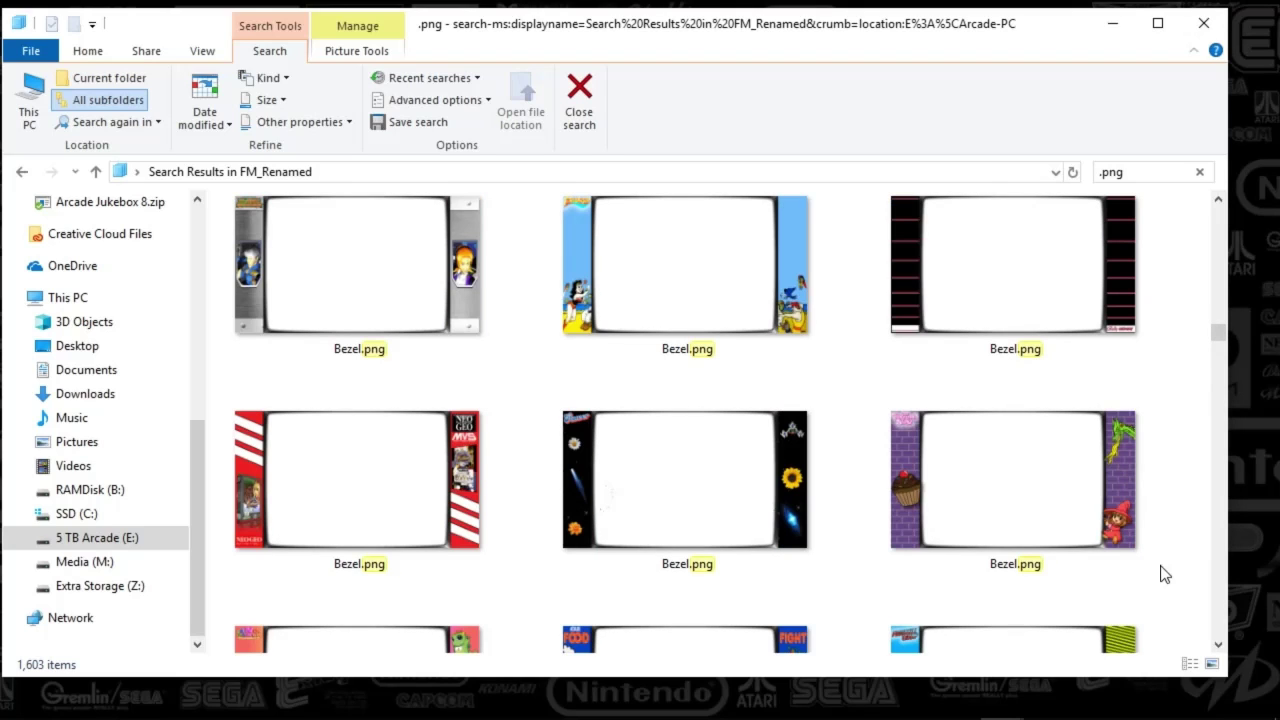
scroll(1164, 574, "down", 2)
scroll(1164, 574, "down", 8)
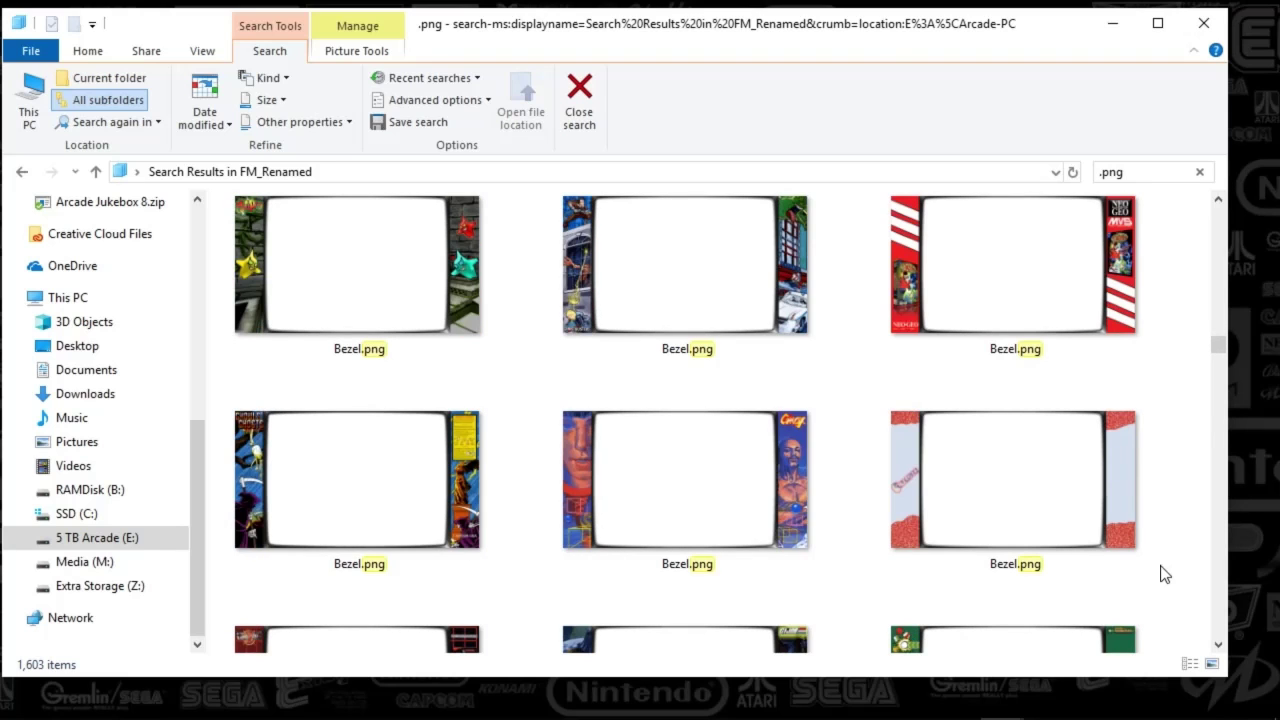
scroll(1164, 574, "down", 8)
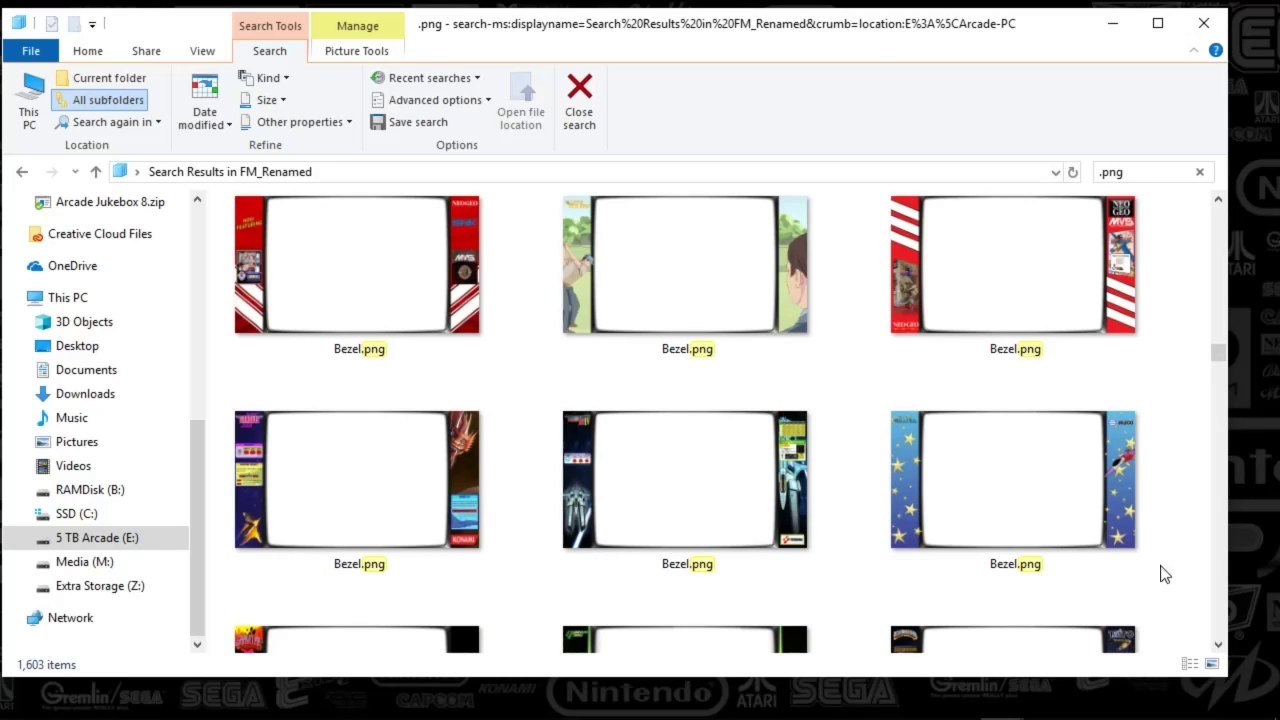
scroll(1164, 574, "down", 8)
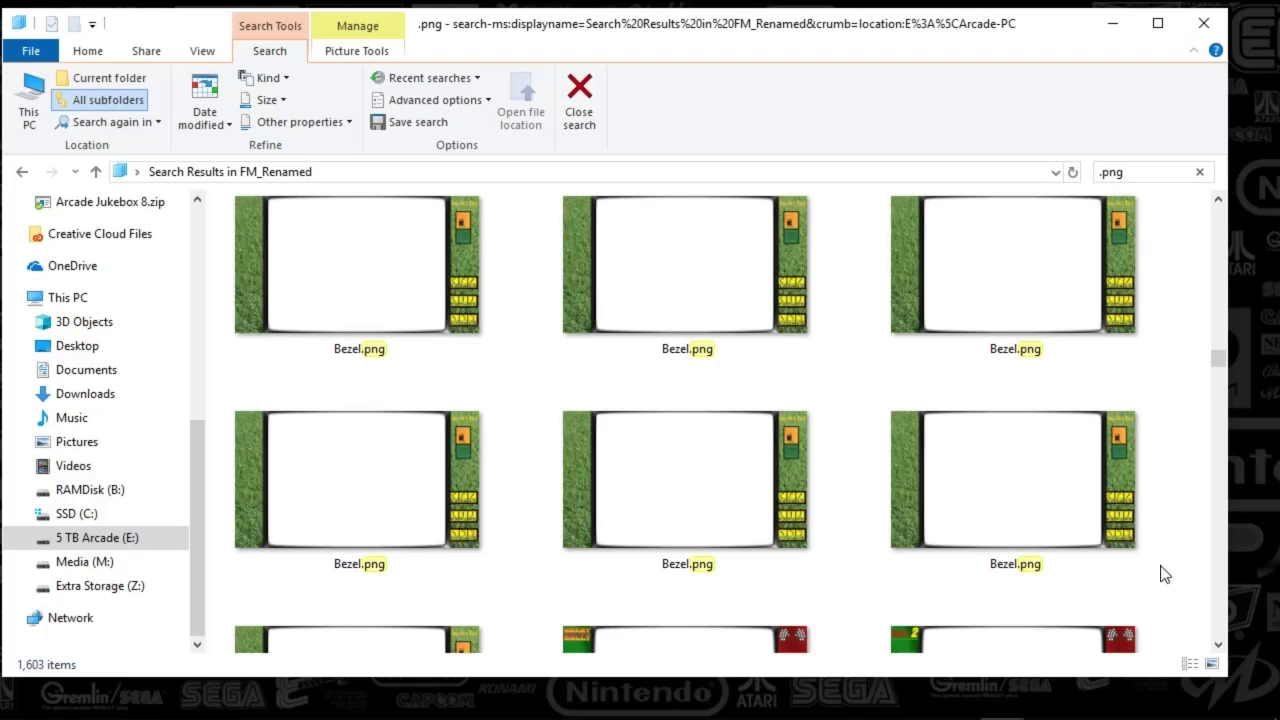
scroll(1164, 574, "down", 4)
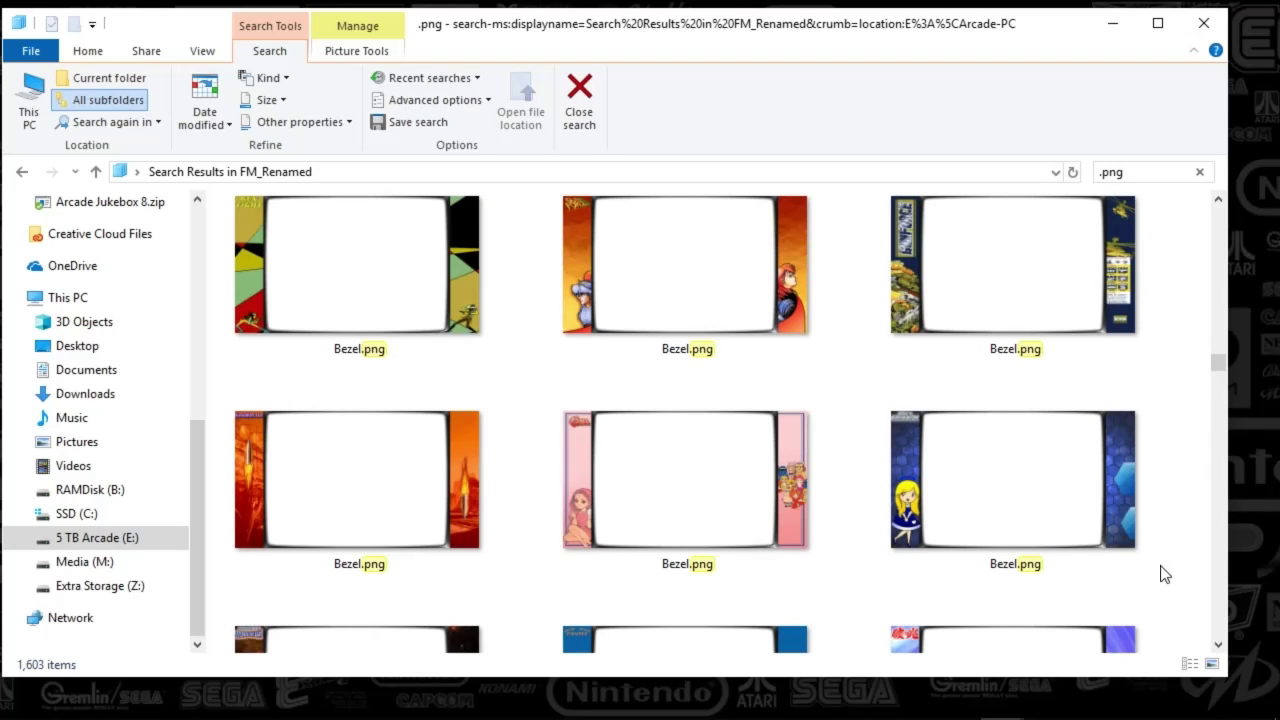
scroll(1164, 574, "down", 2)
scroll(1164, 574, "down", 4)
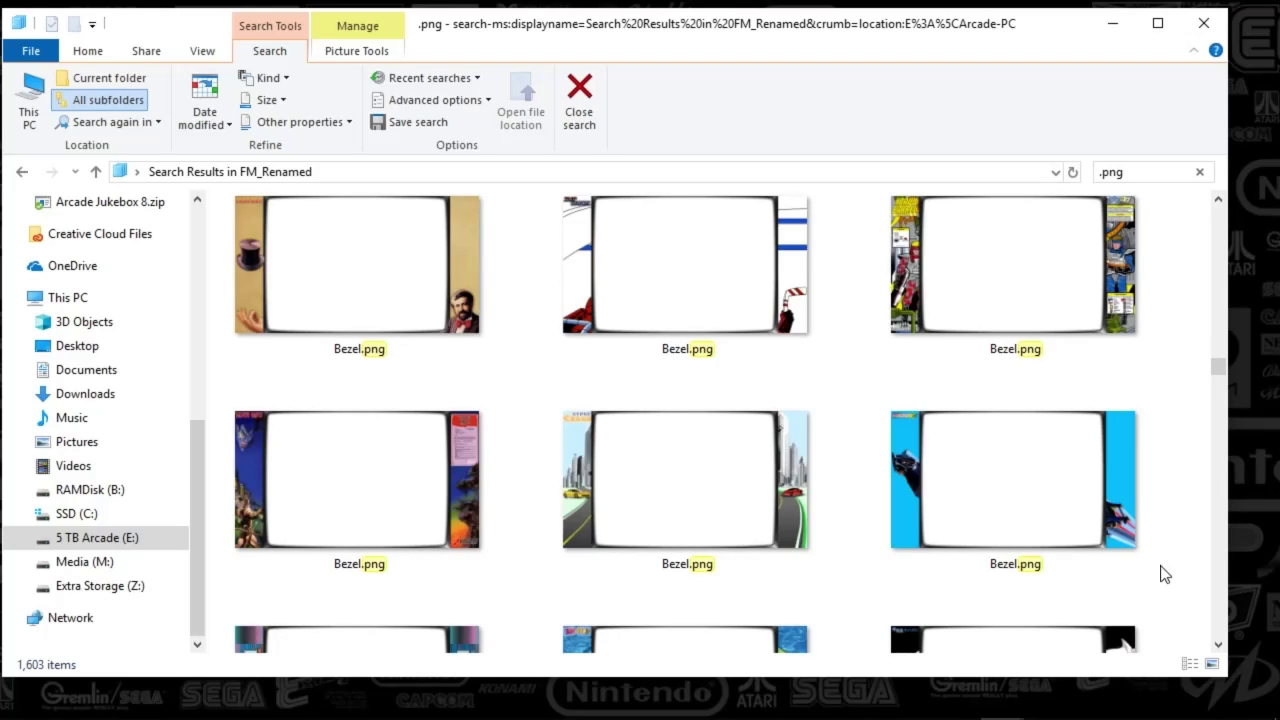
scroll(1164, 574, "down", 2)
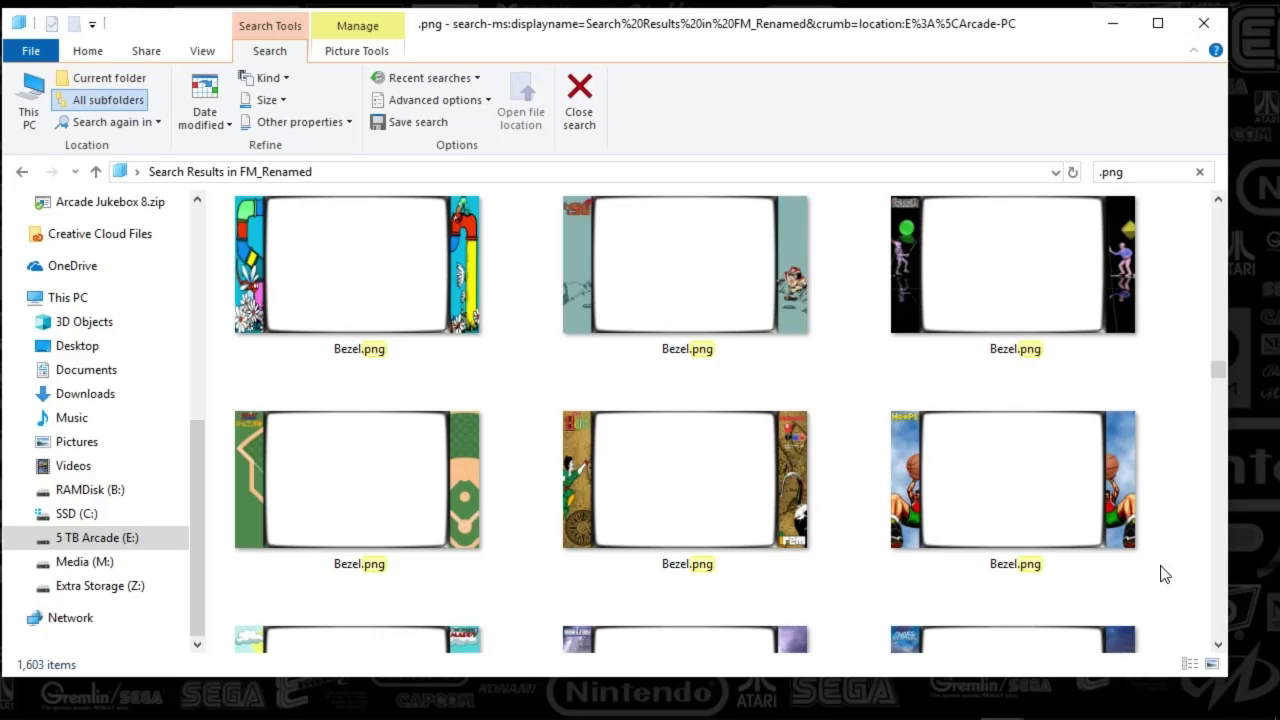
scroll(1164, 574, "down", 3)
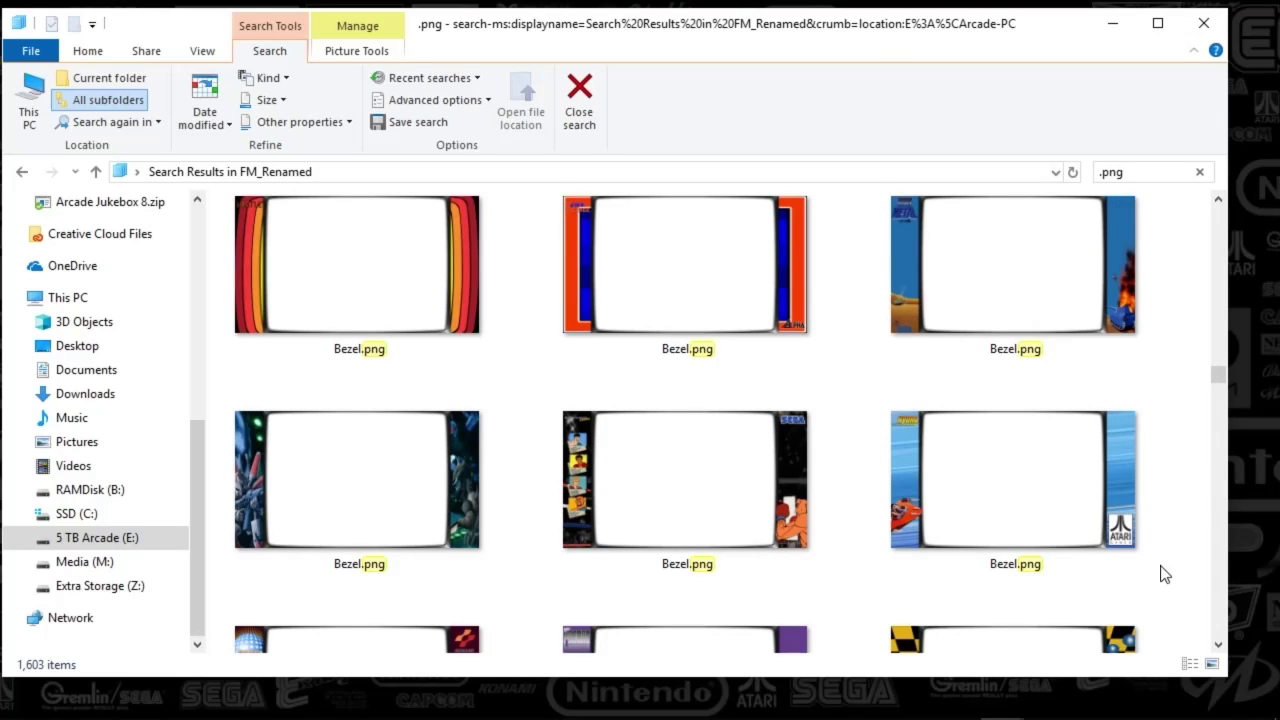
scroll(1164, 574, "down", 3)
scroll(1164, 574, "down", 3)
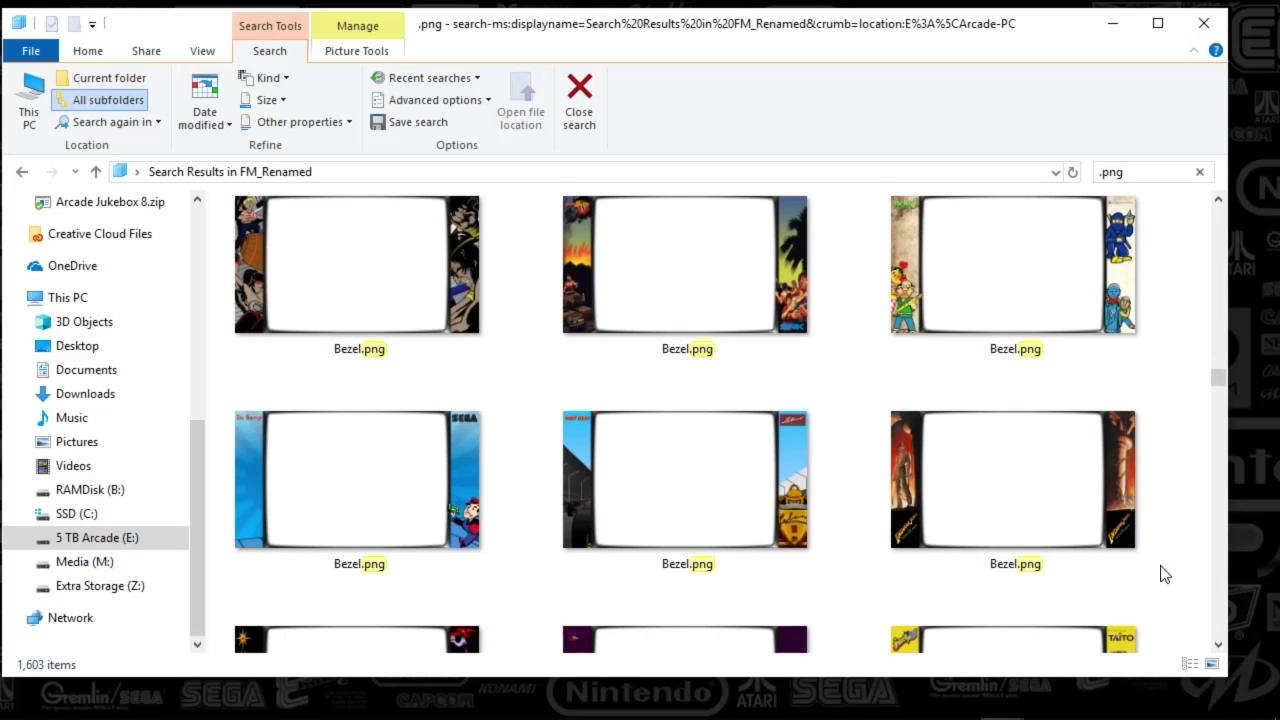
scroll(1164, 574, "down", 3)
scroll(1164, 574, "down", 3)
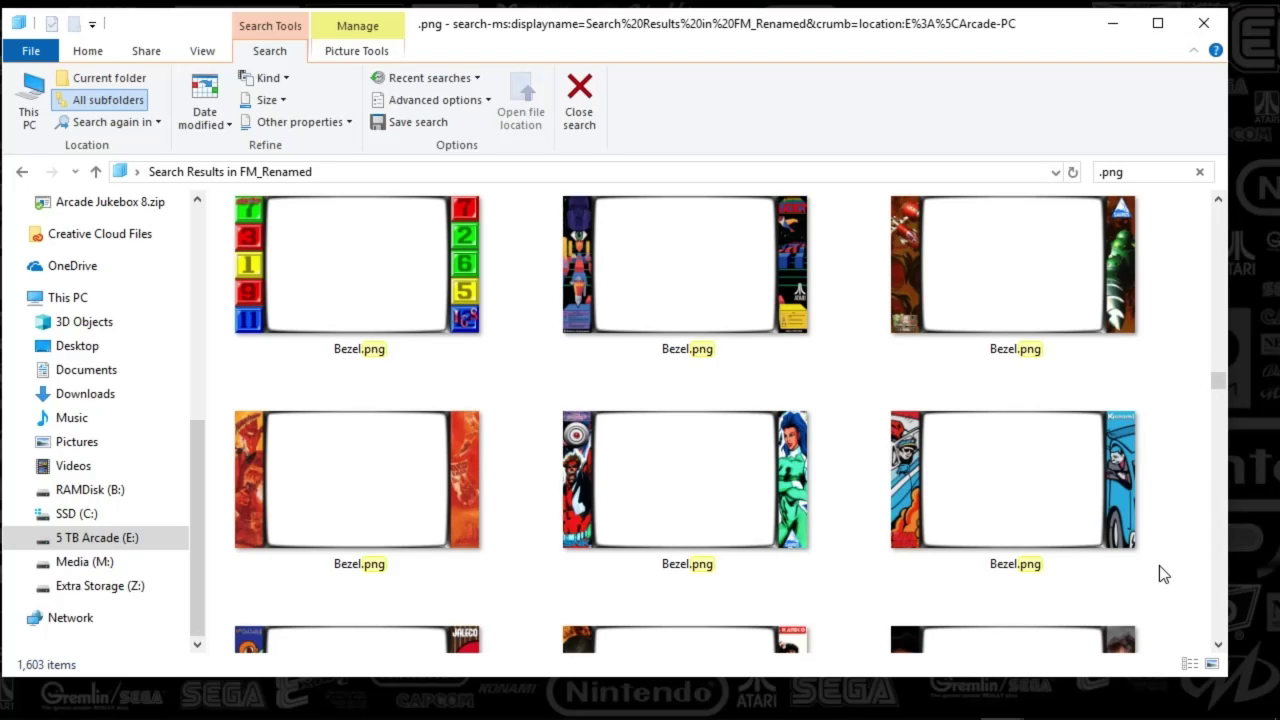
scroll(1159, 565, "down", 3)
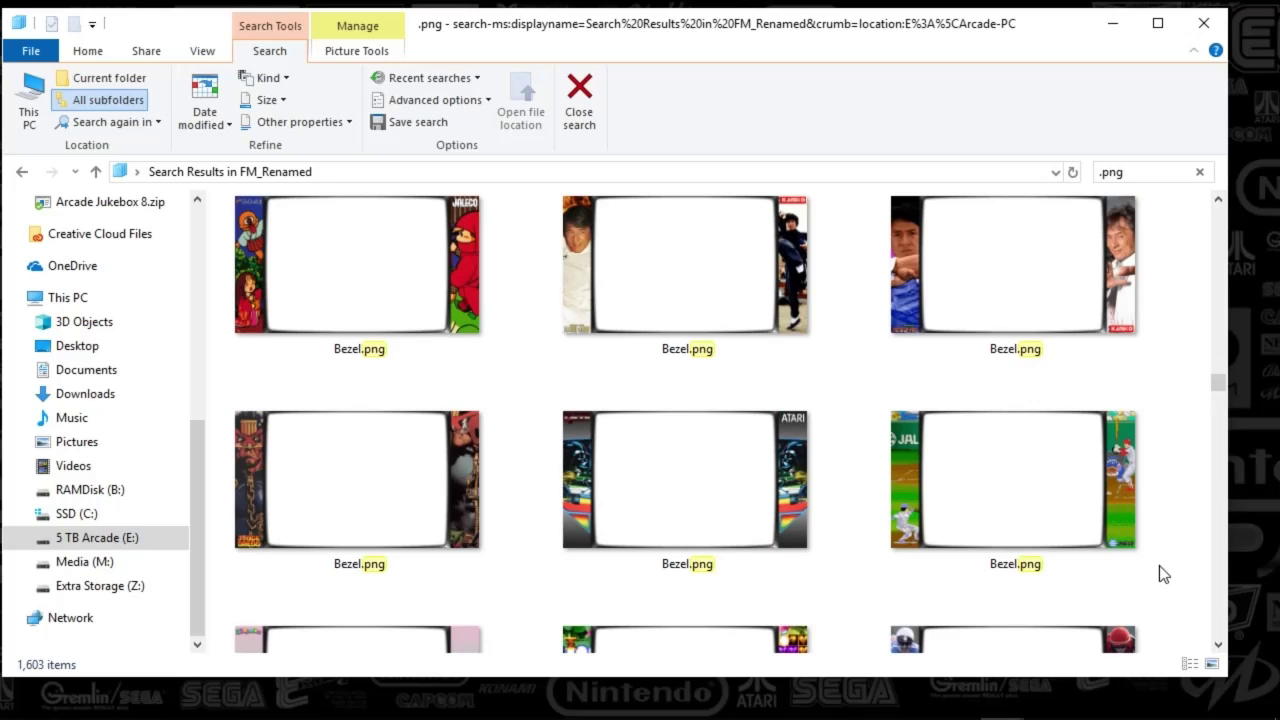
scroll(1159, 565, "down", 3)
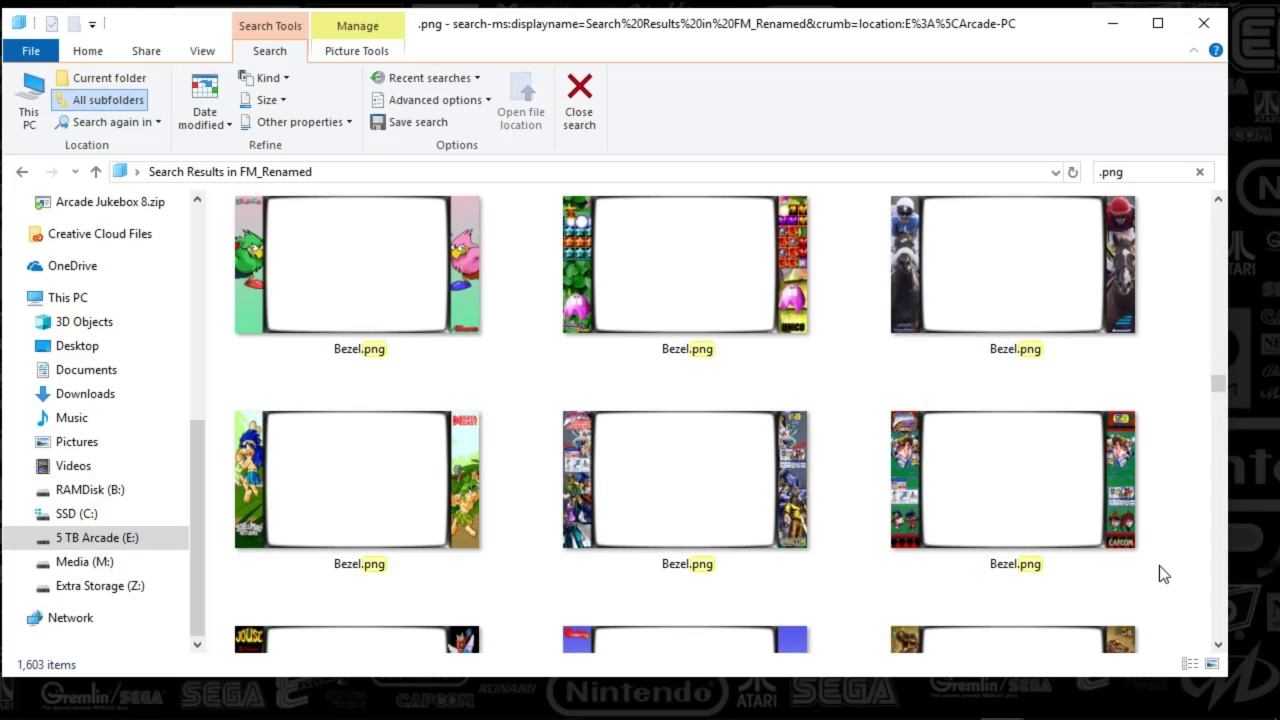
scroll(1163, 573, "down", 3)
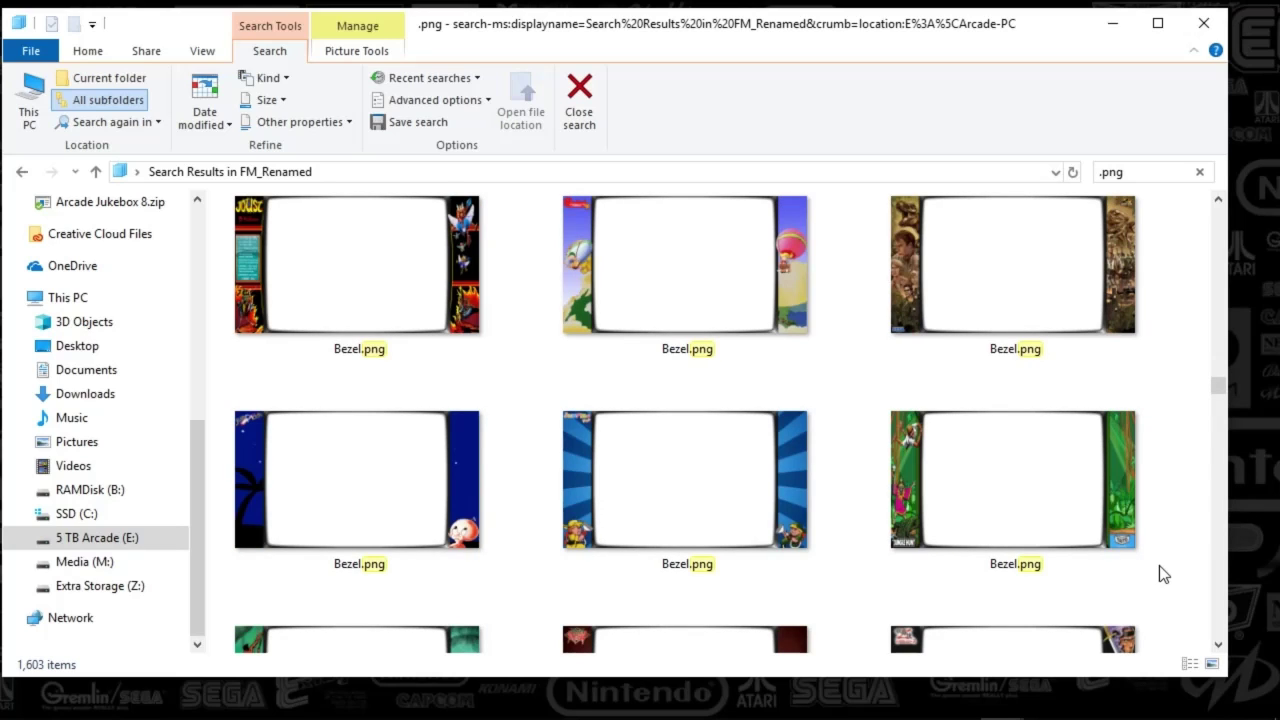
scroll(1163, 573, "down", 3)
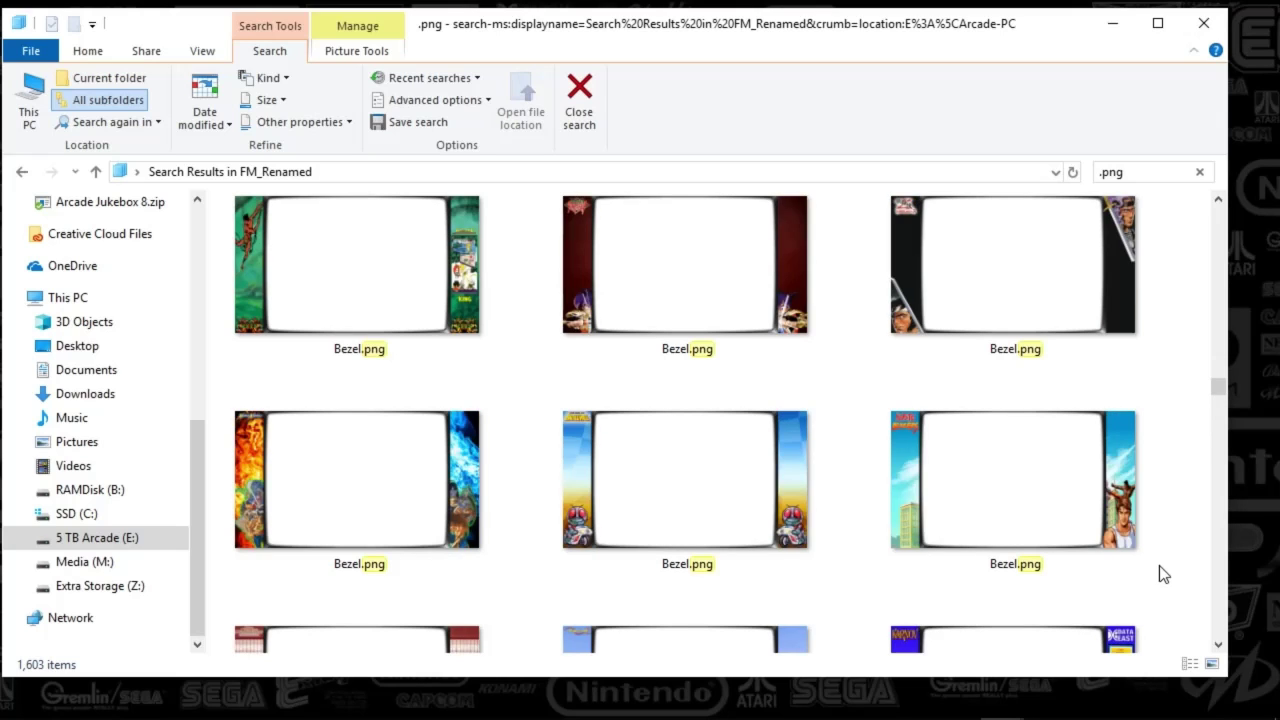
scroll(1163, 573, "down", 6)
scroll(1163, 573, "down", 3)
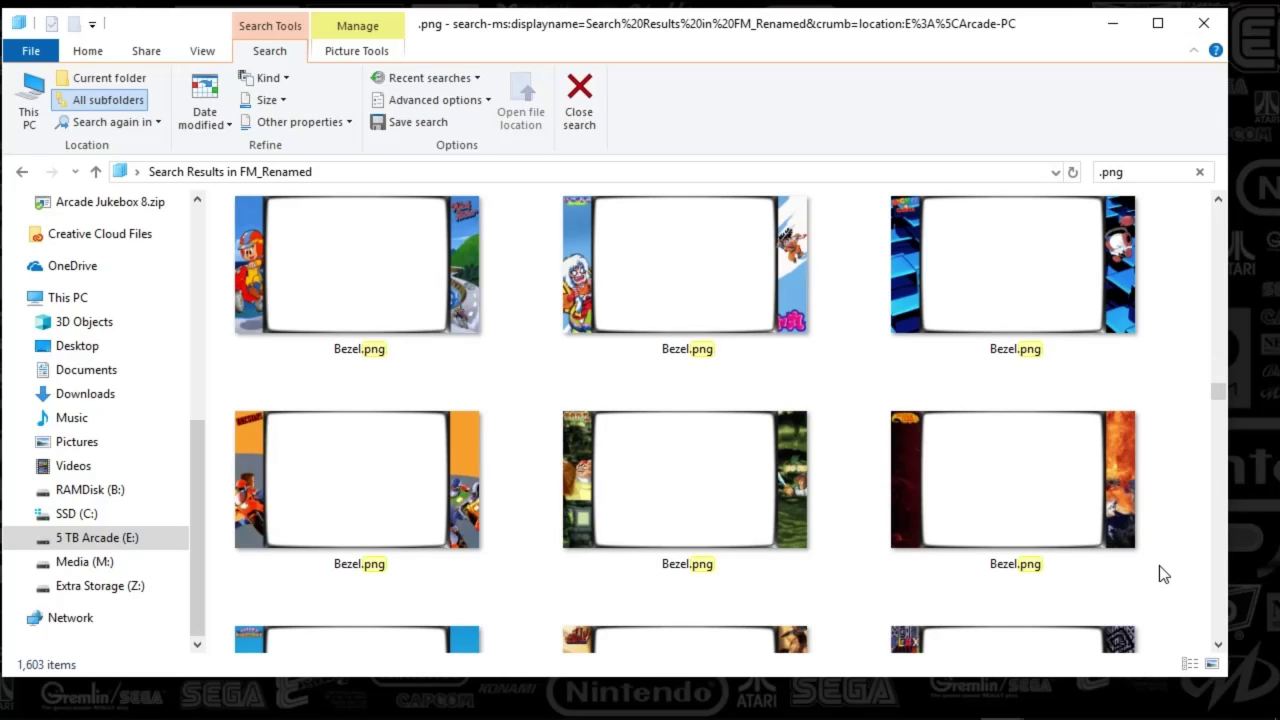
scroll(1160, 567, "down", 3)
scroll(1159, 565, "down", 6)
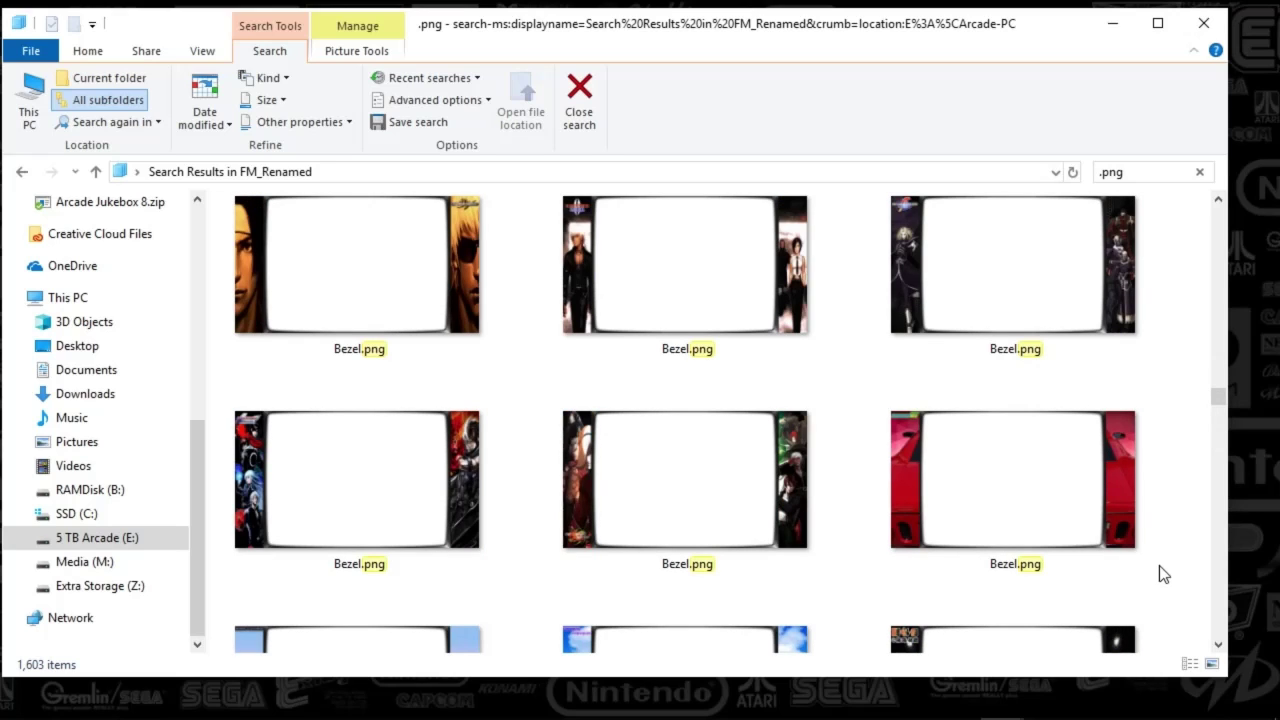
scroll(1159, 565, "down", 3)
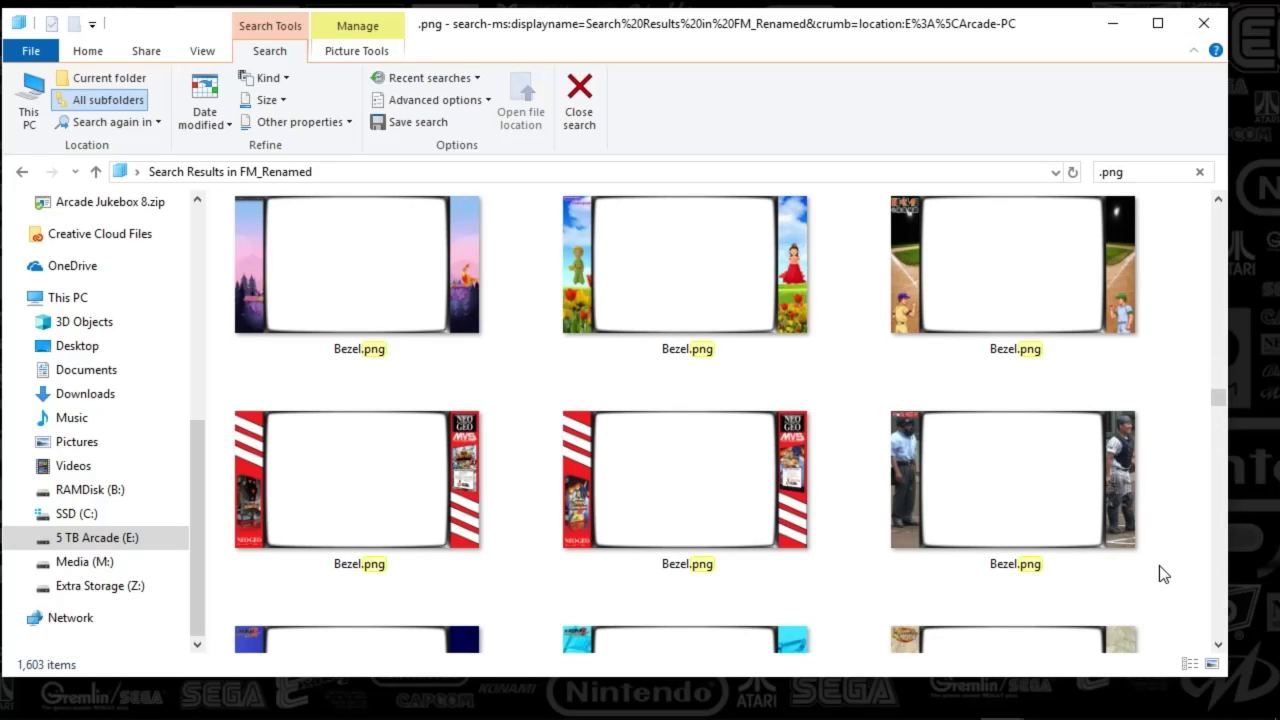
scroll(1159, 565, "down", 6)
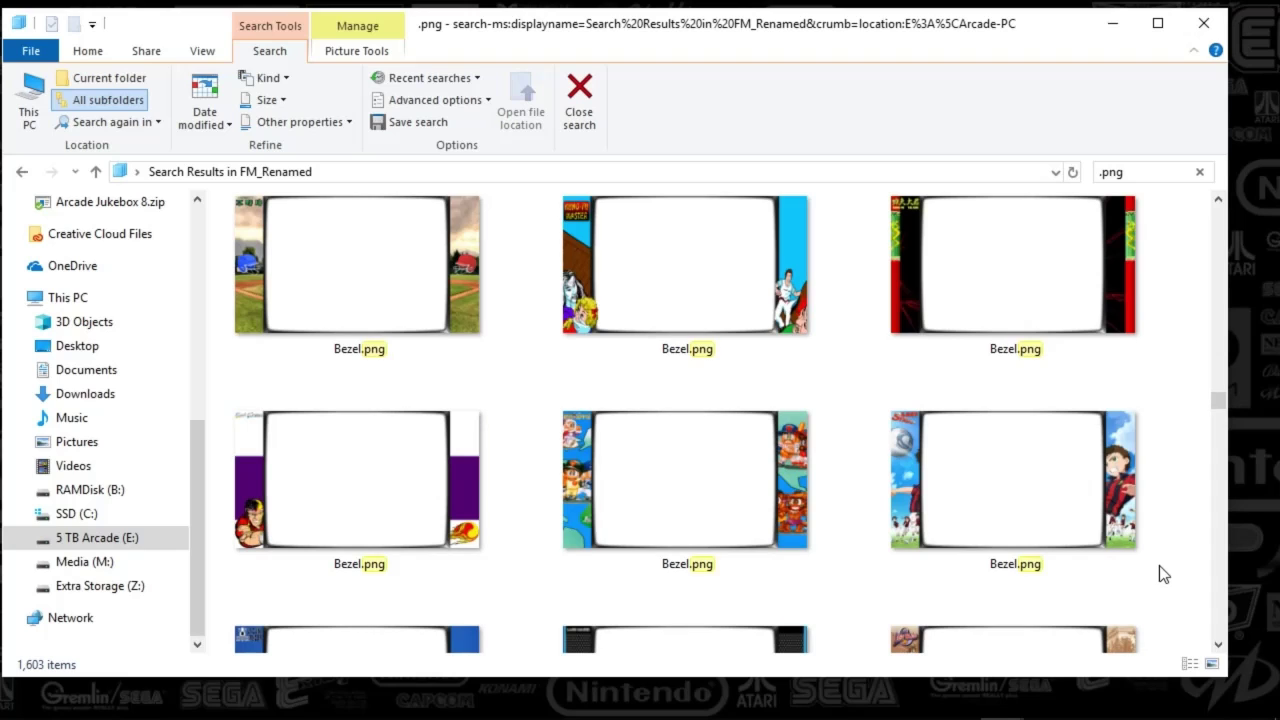
scroll(1159, 565, "down", 3)
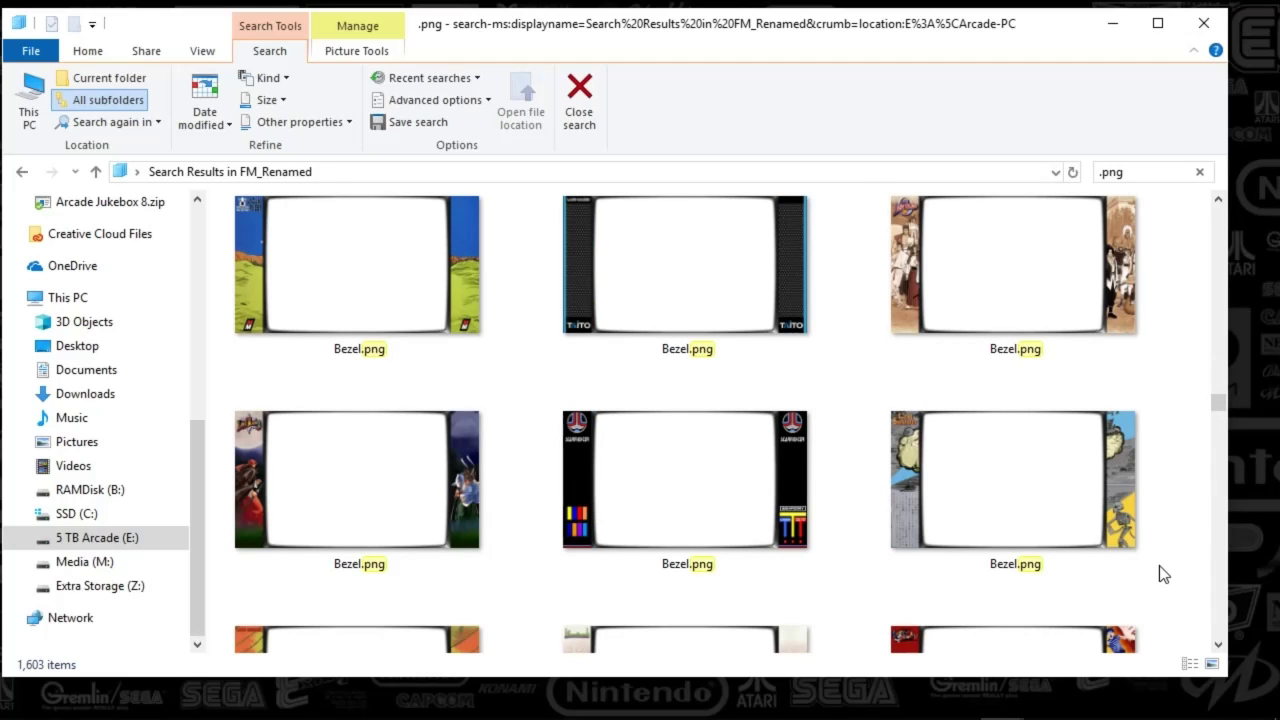
scroll(1159, 565, "down", 3)
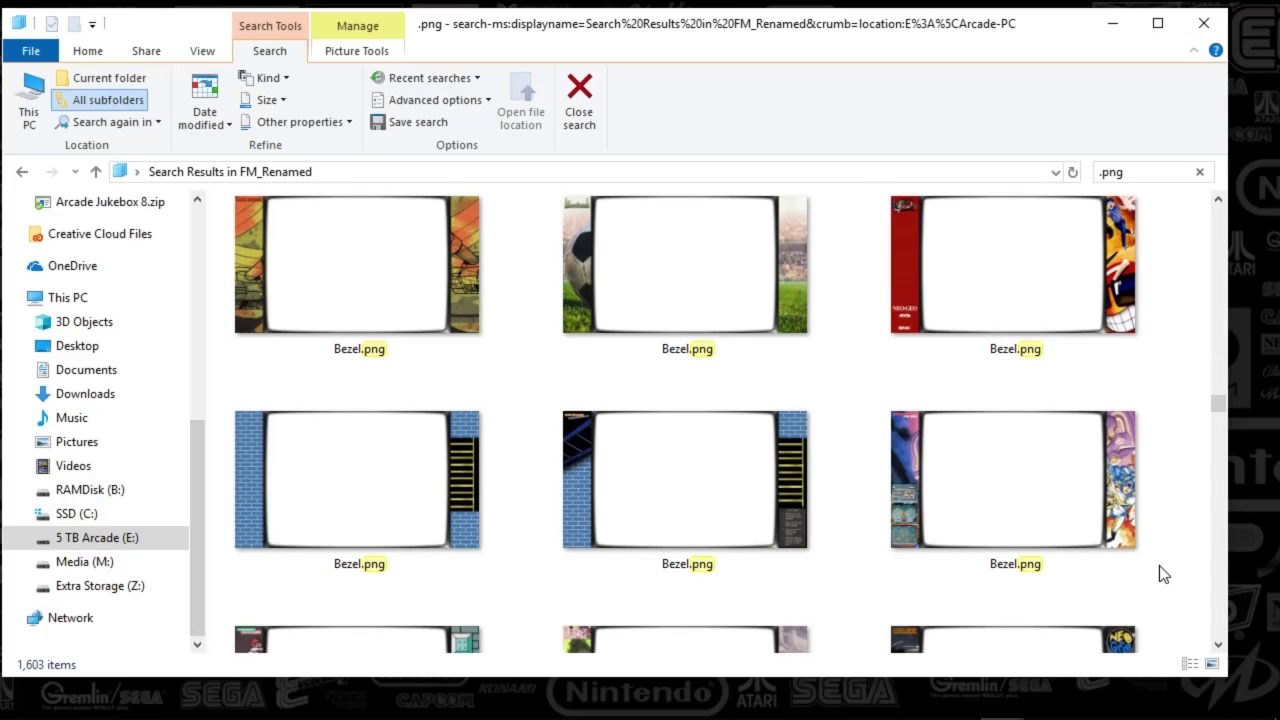
scroll(1159, 565, "down", 3)
scroll(1159, 565, "down", 3)
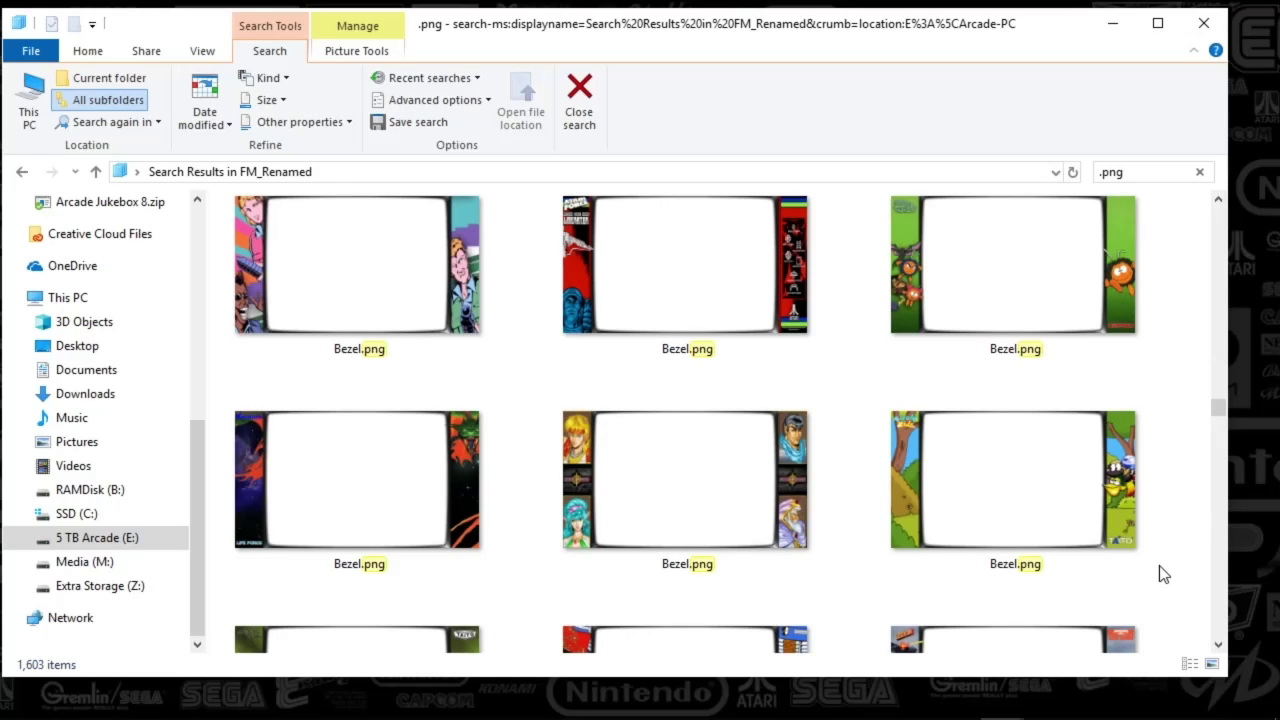
scroll(1159, 565, "down", 3)
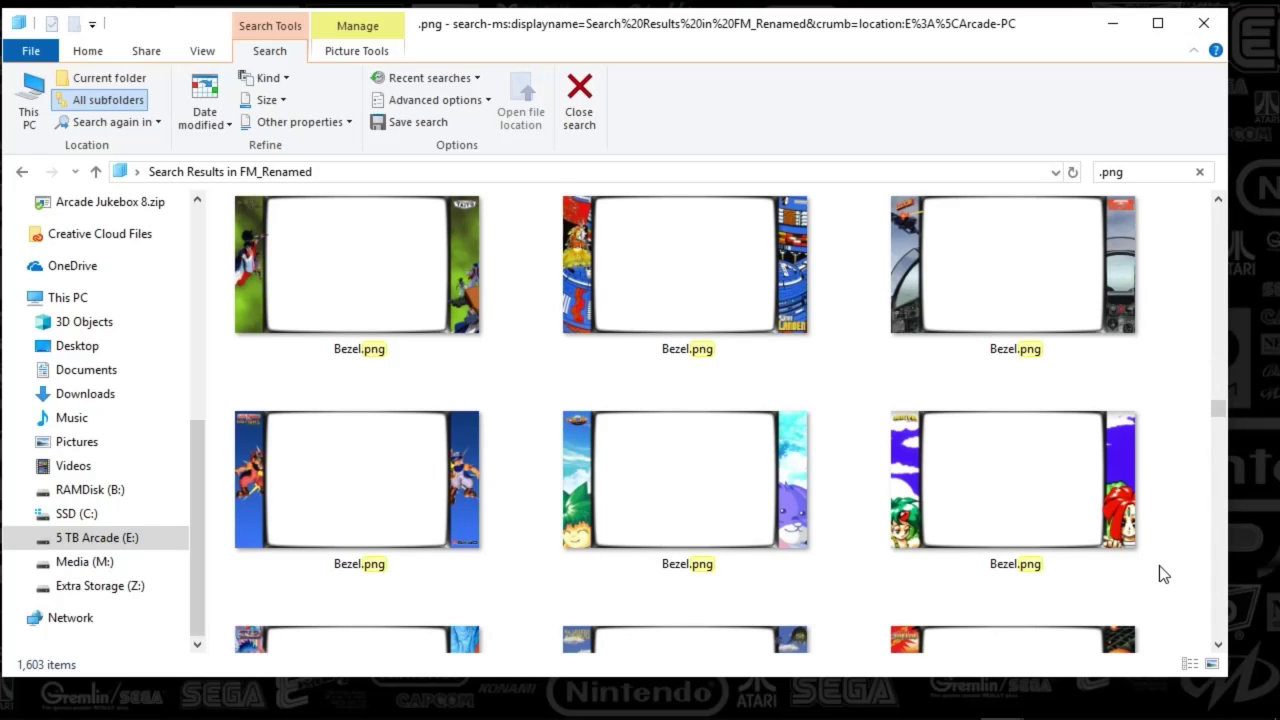
scroll(1159, 565, "down", 3)
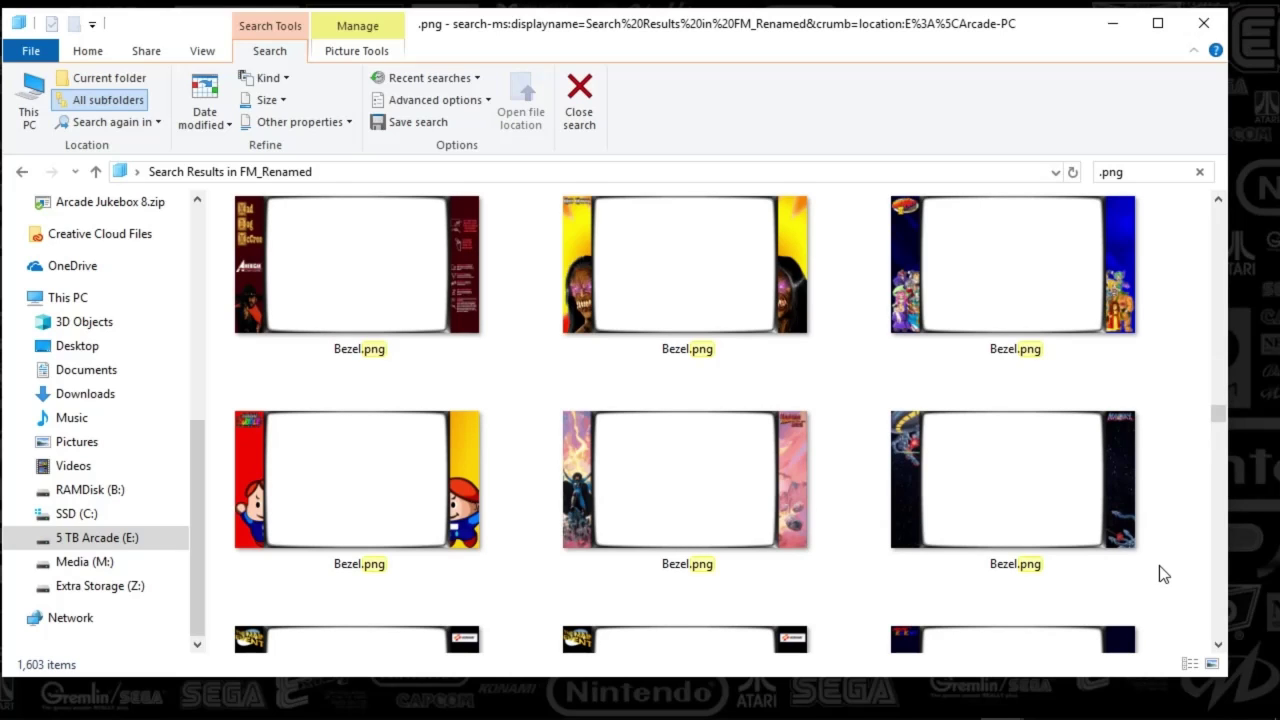
scroll(1159, 566, "down", 3)
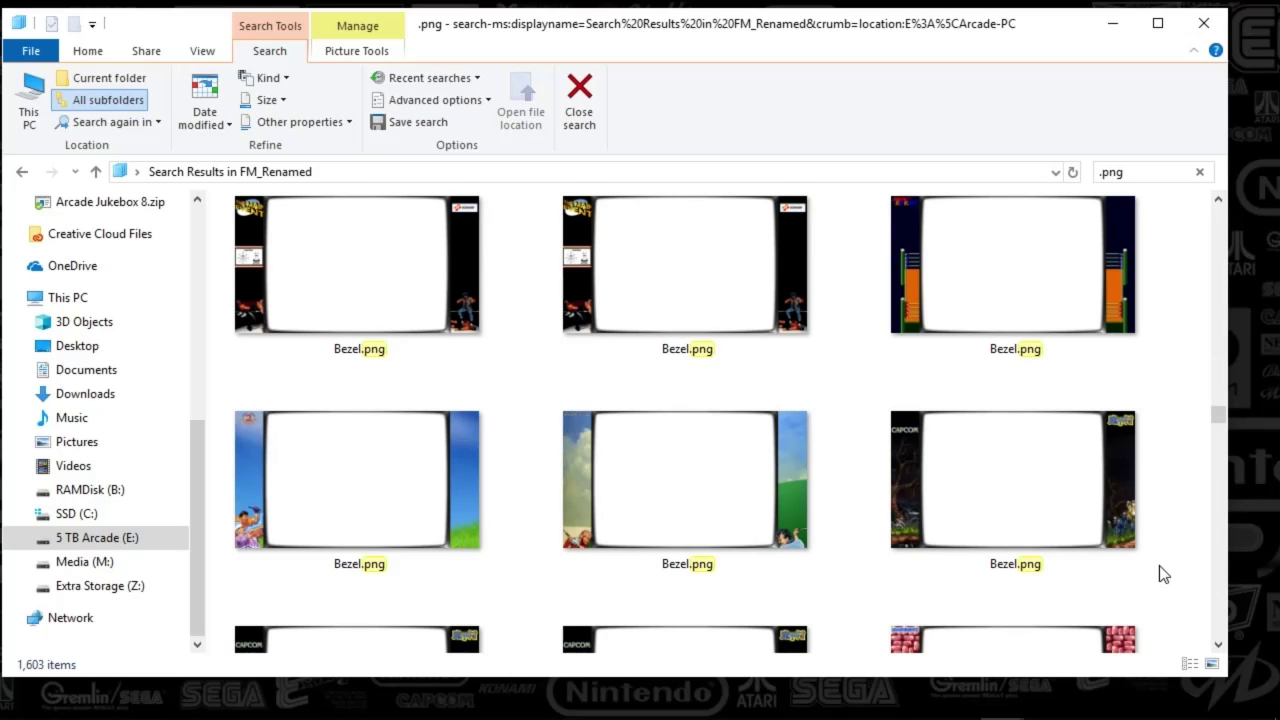
scroll(1159, 565, "down", 10)
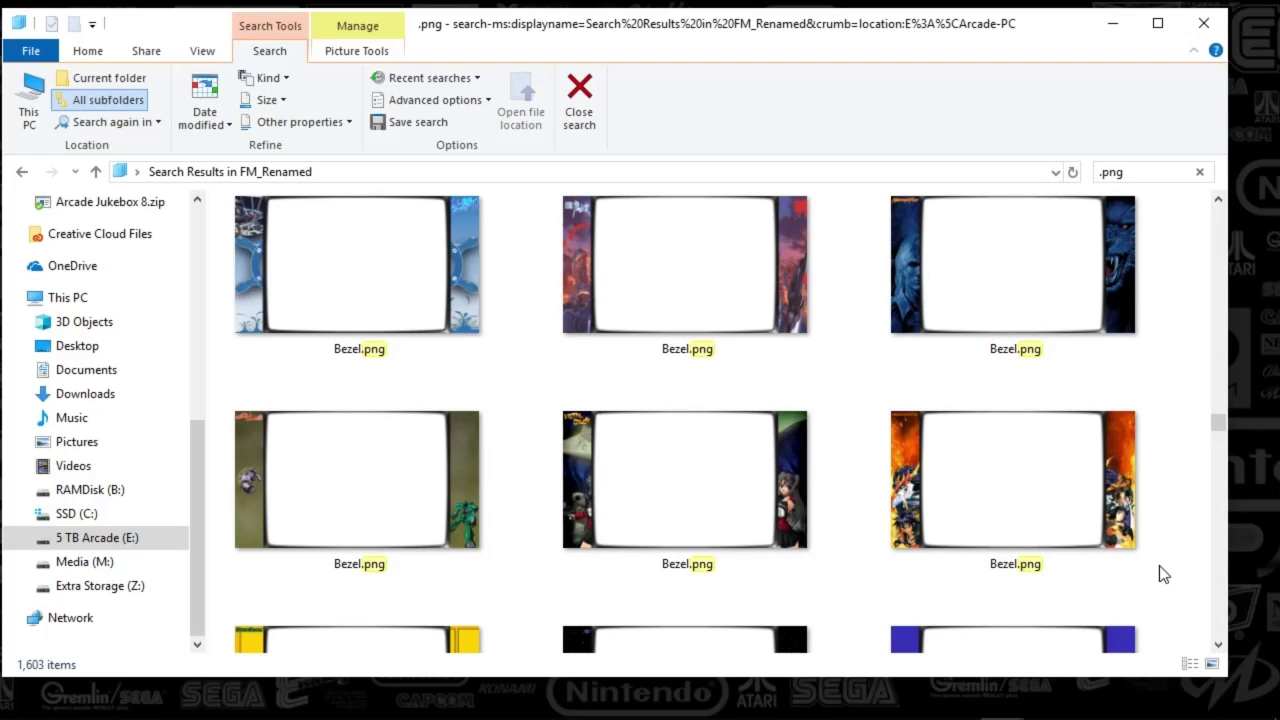
scroll(1159, 565, "down", 3)
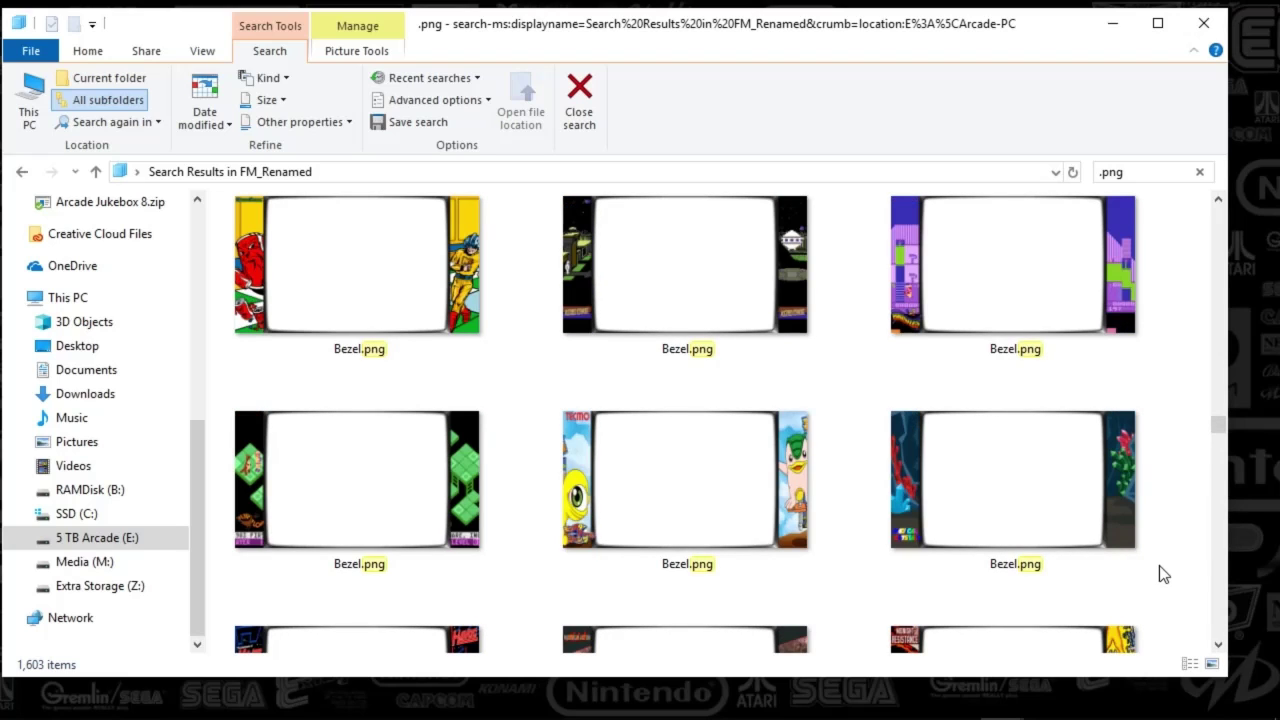
scroll(1159, 565, "down", 3)
scroll(1159, 565, "down", 9)
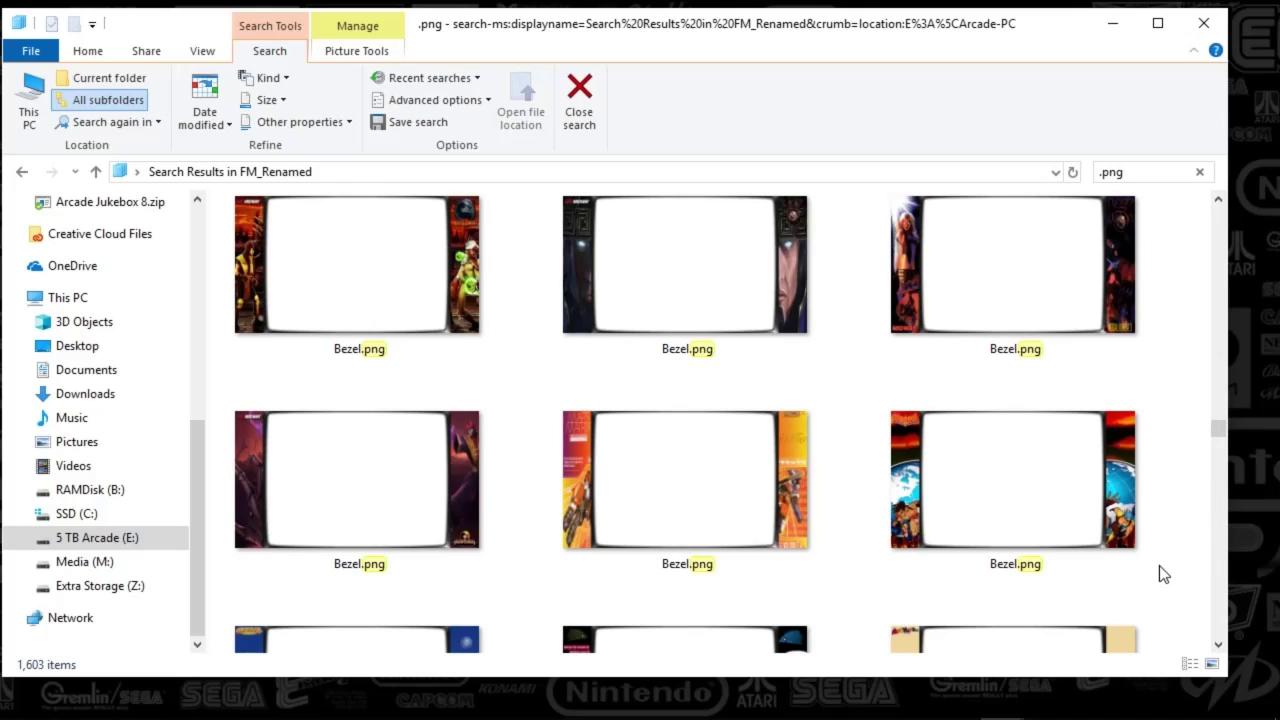
scroll(1159, 566, "down", 2)
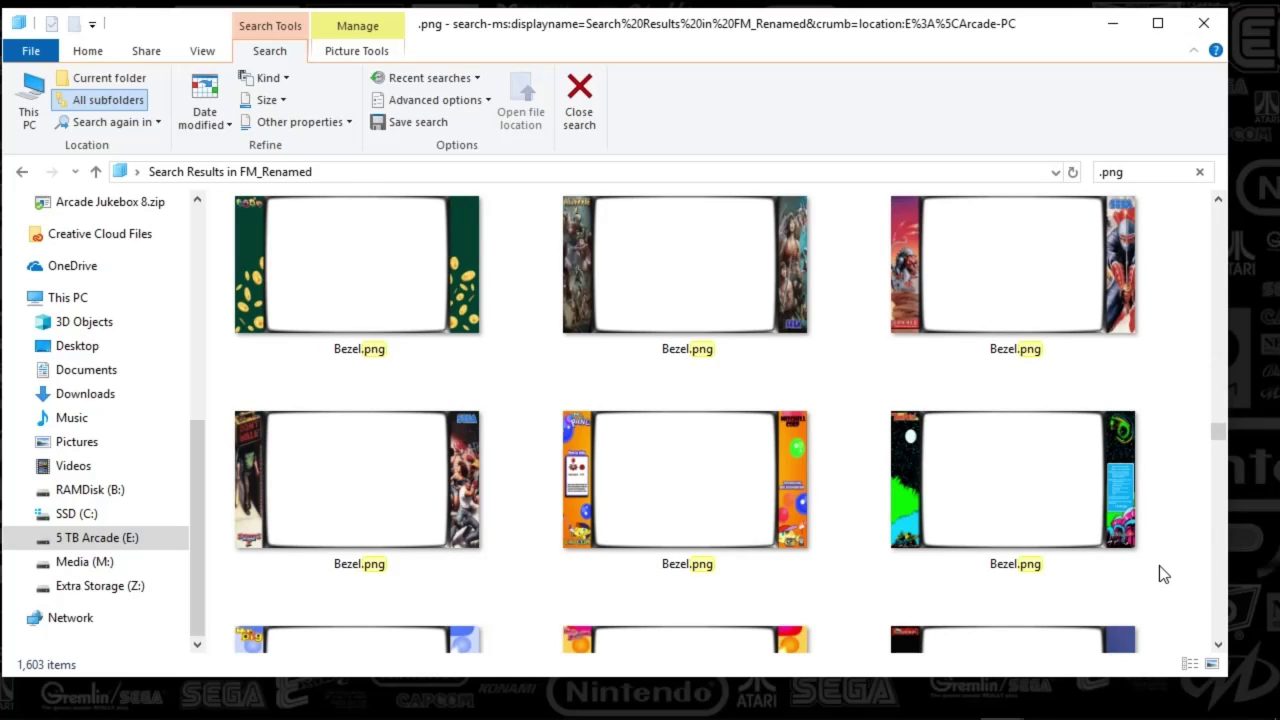
scroll(1159, 566, "down", 2)
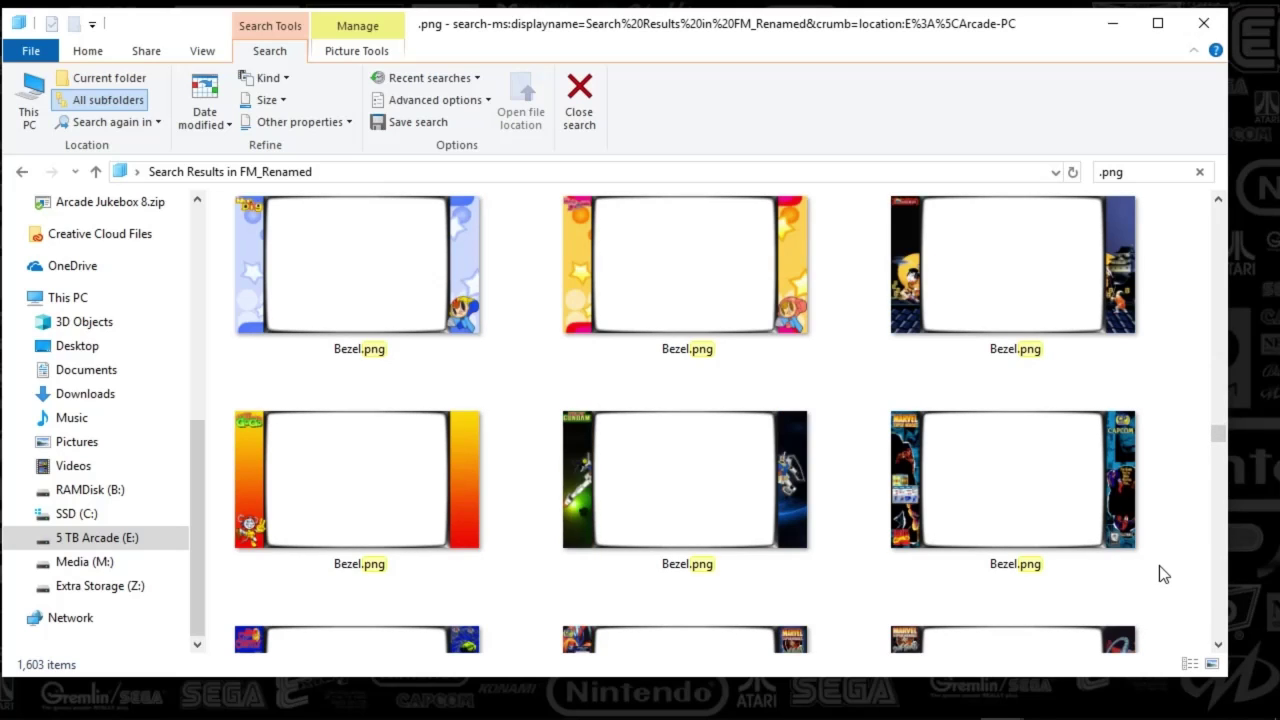
scroll(1163, 573, "down", 2)
scroll(1163, 574, "down", 2)
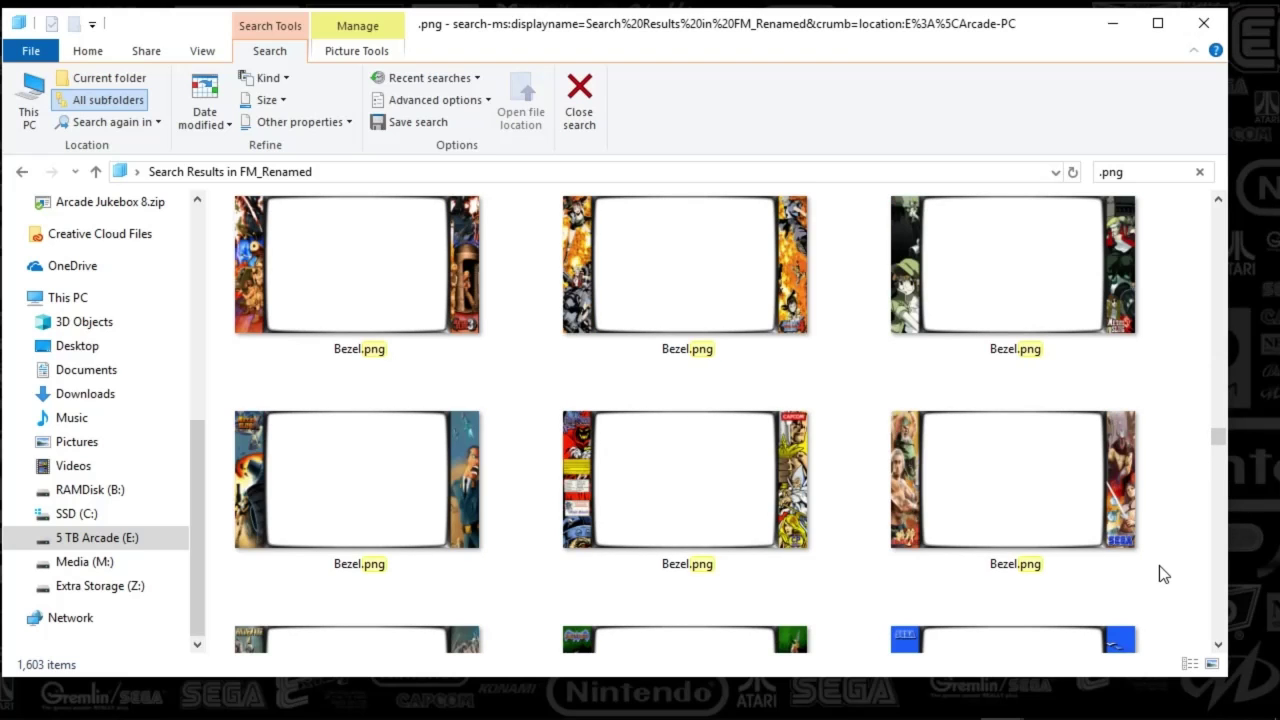
scroll(1163, 574, "down", 2)
scroll(1163, 574, "down", 2)
scroll(1163, 573, "down", 2)
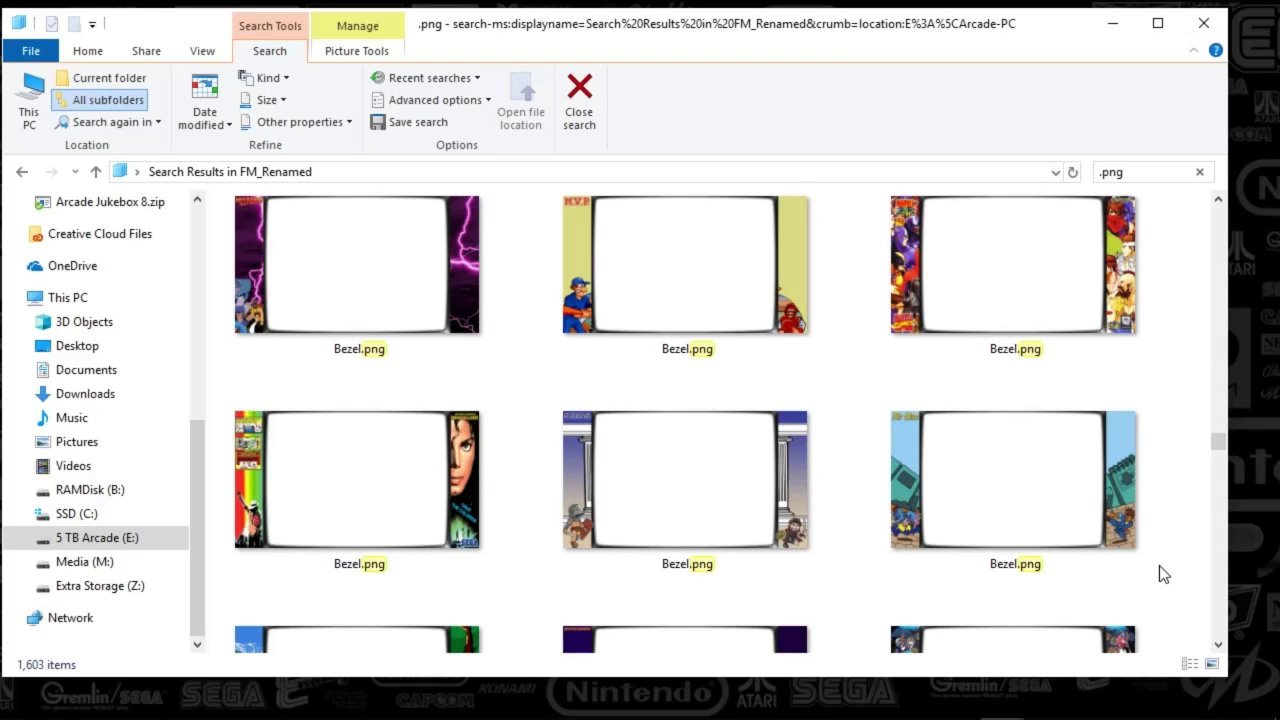
scroll(1163, 574, "down", 4)
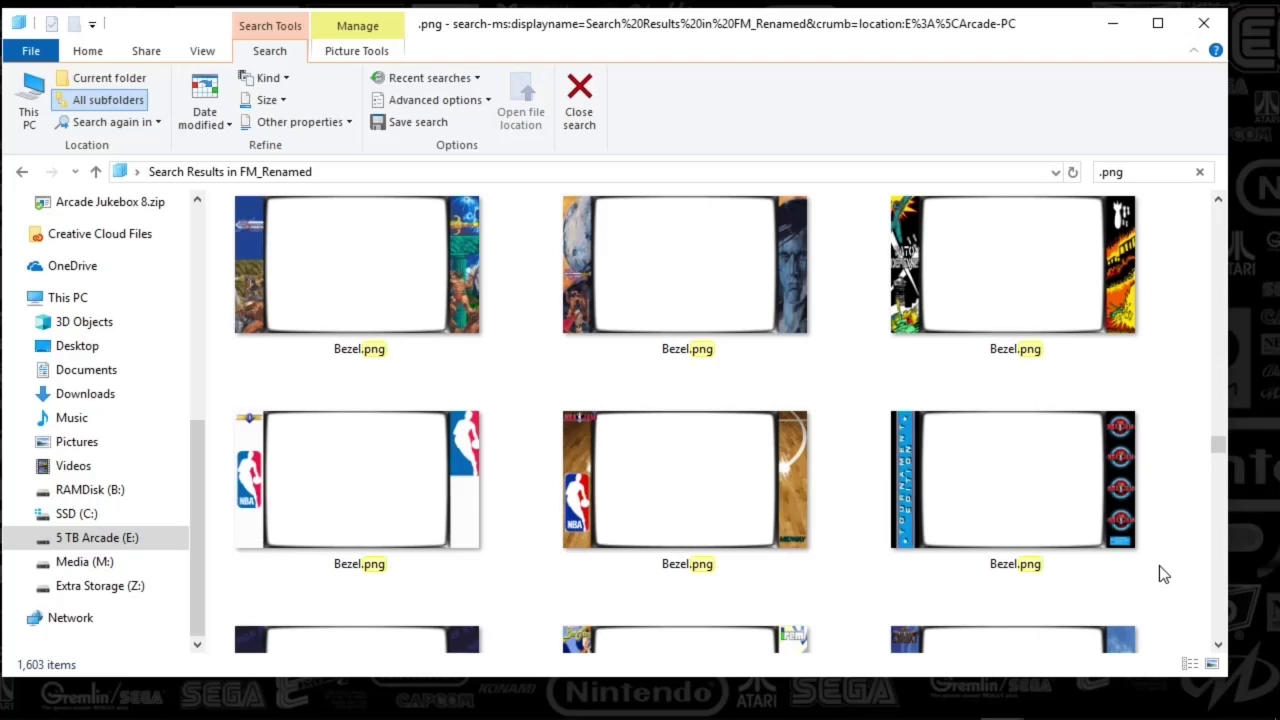
scroll(1159, 573, "down", 2)
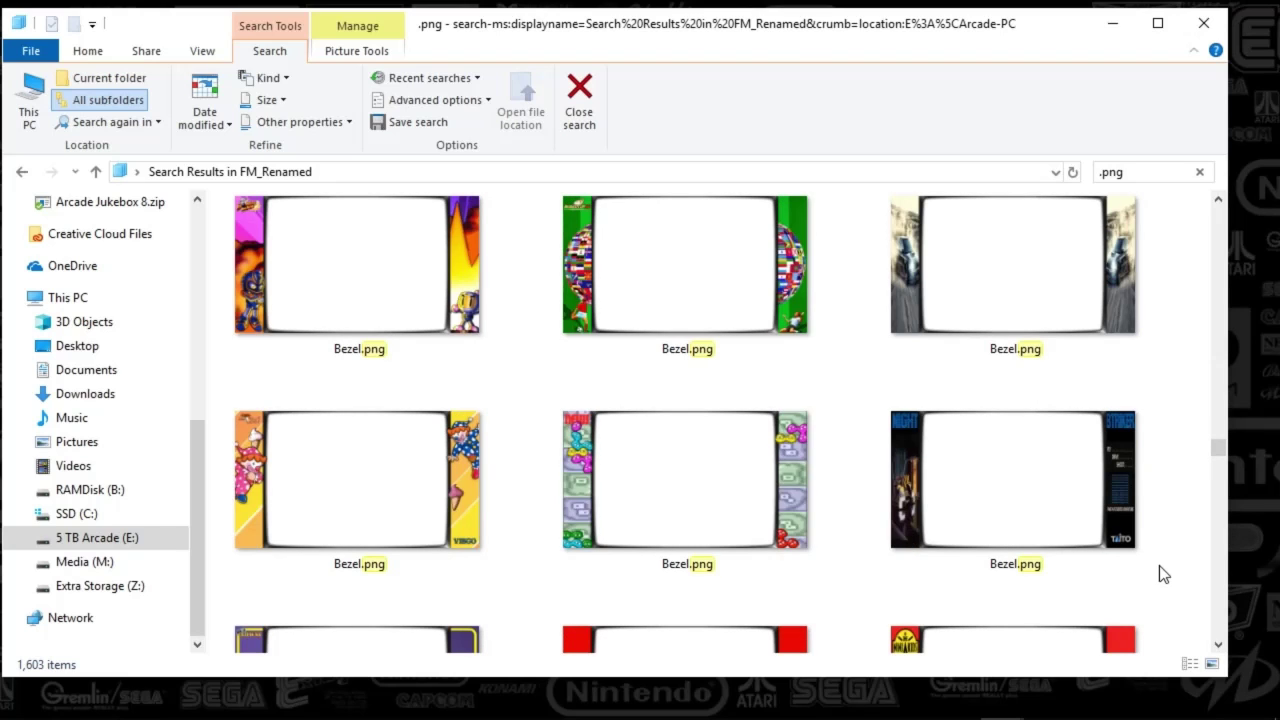
scroll(1160, 573, "down", 2)
scroll(1159, 565, "down", 8)
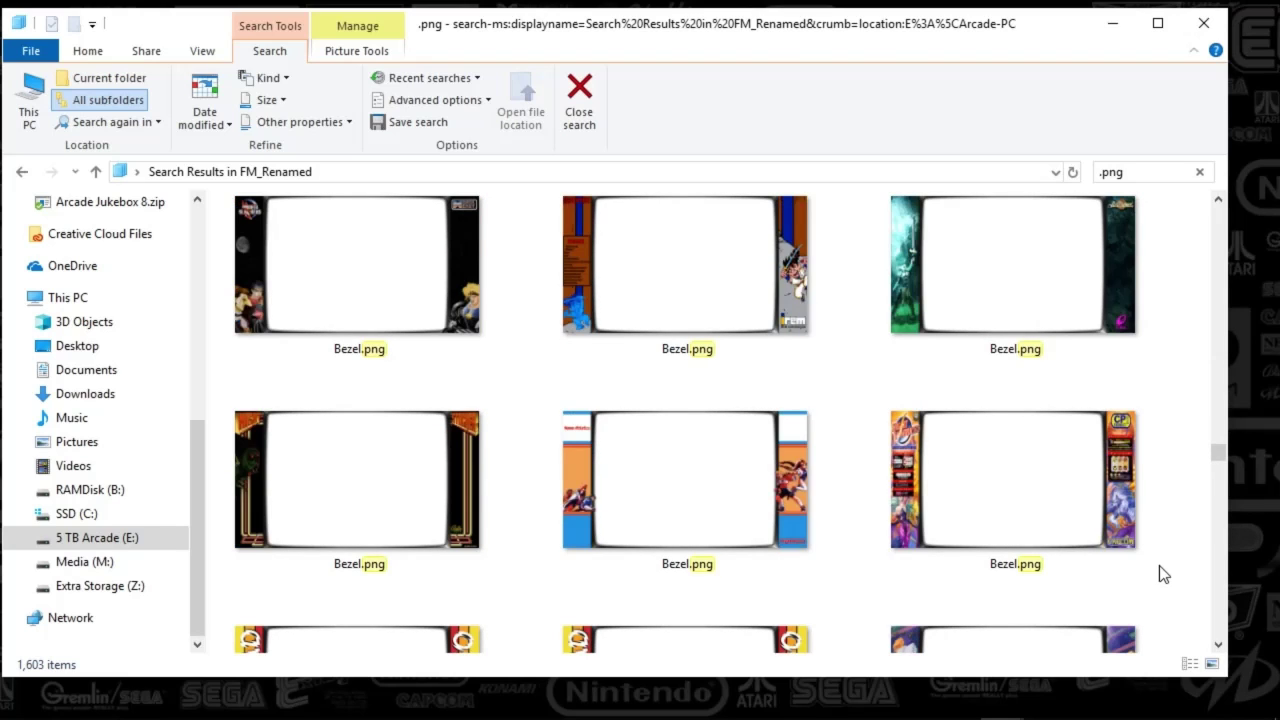
scroll(1163, 573, "down", 4)
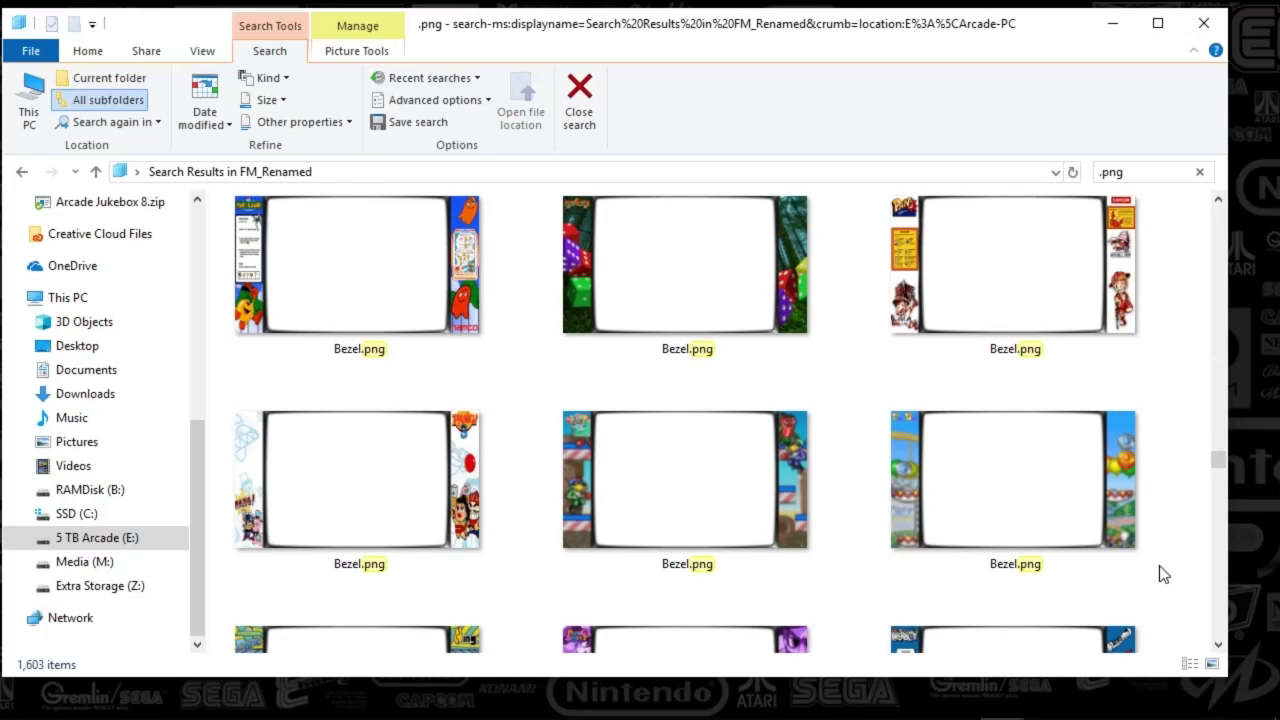
- Find the Pro Golf bezel in the .png search results and check its full folder location in the file properties
scroll(1163, 573, "down", 3)
scroll(1163, 573, "down", 4)
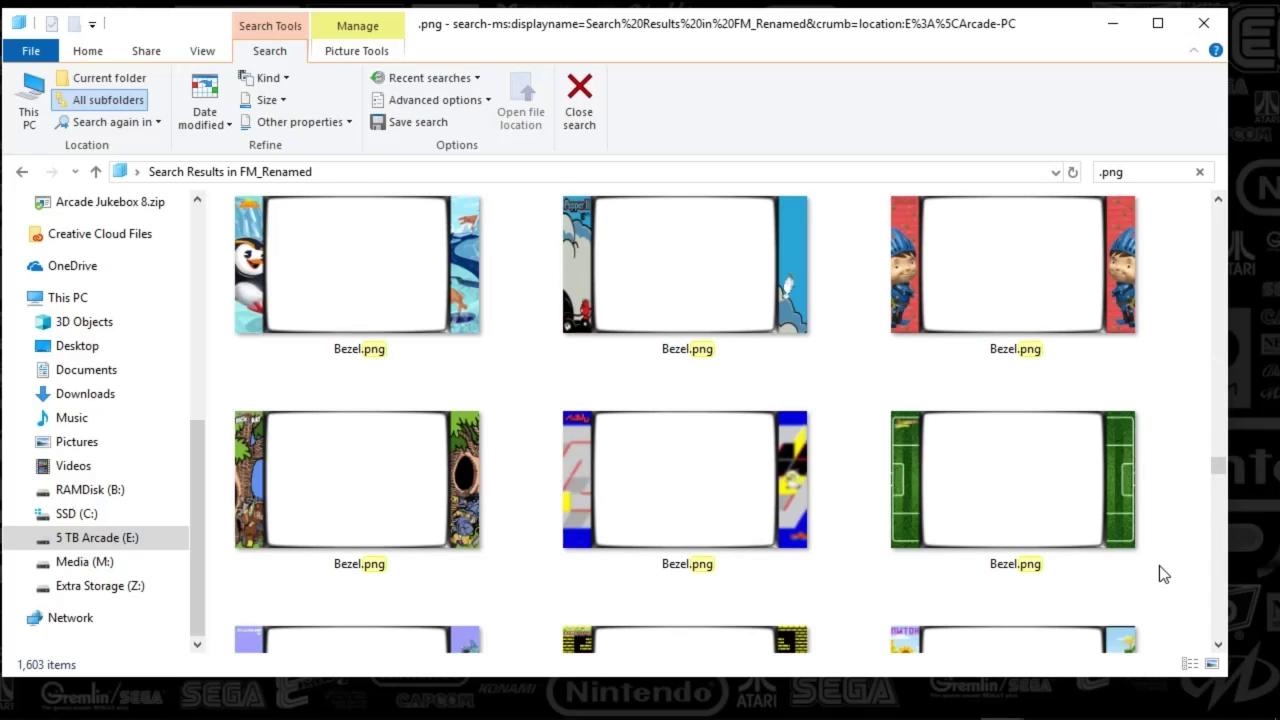
scroll(1163, 573, "down", 6)
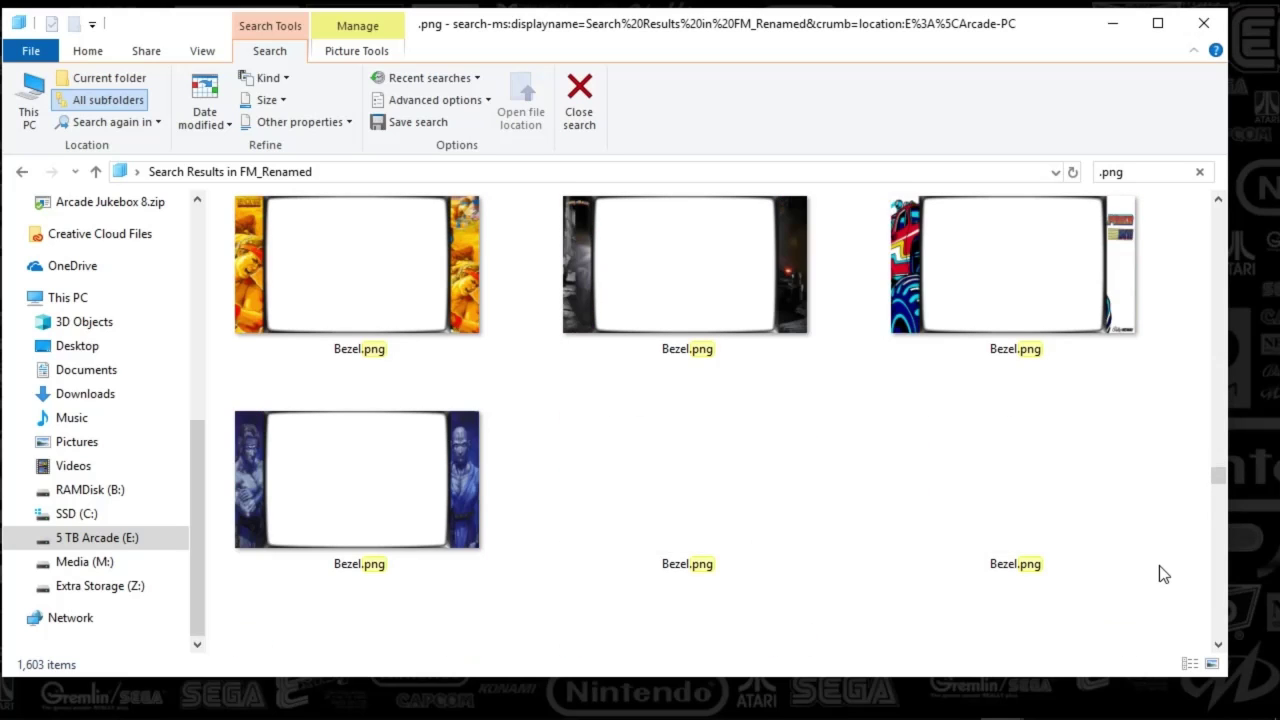
scroll(1163, 573, "down", 2)
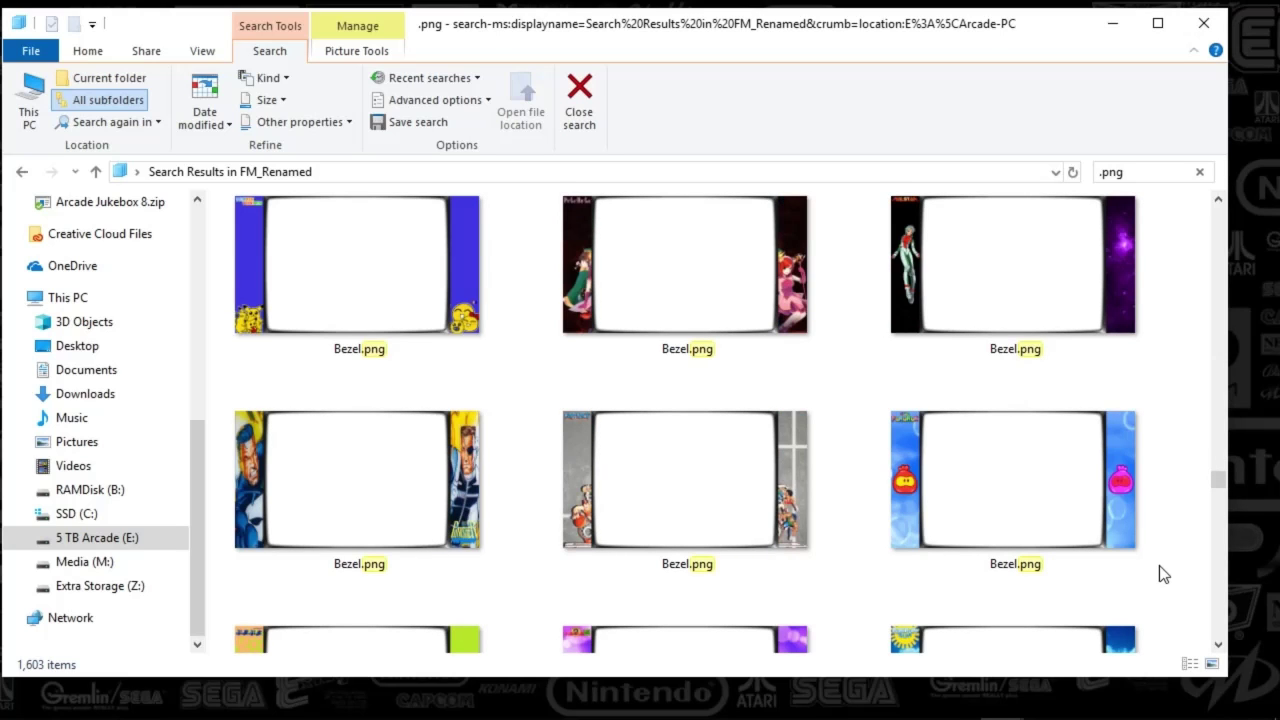
scroll(1163, 573, "down", 3)
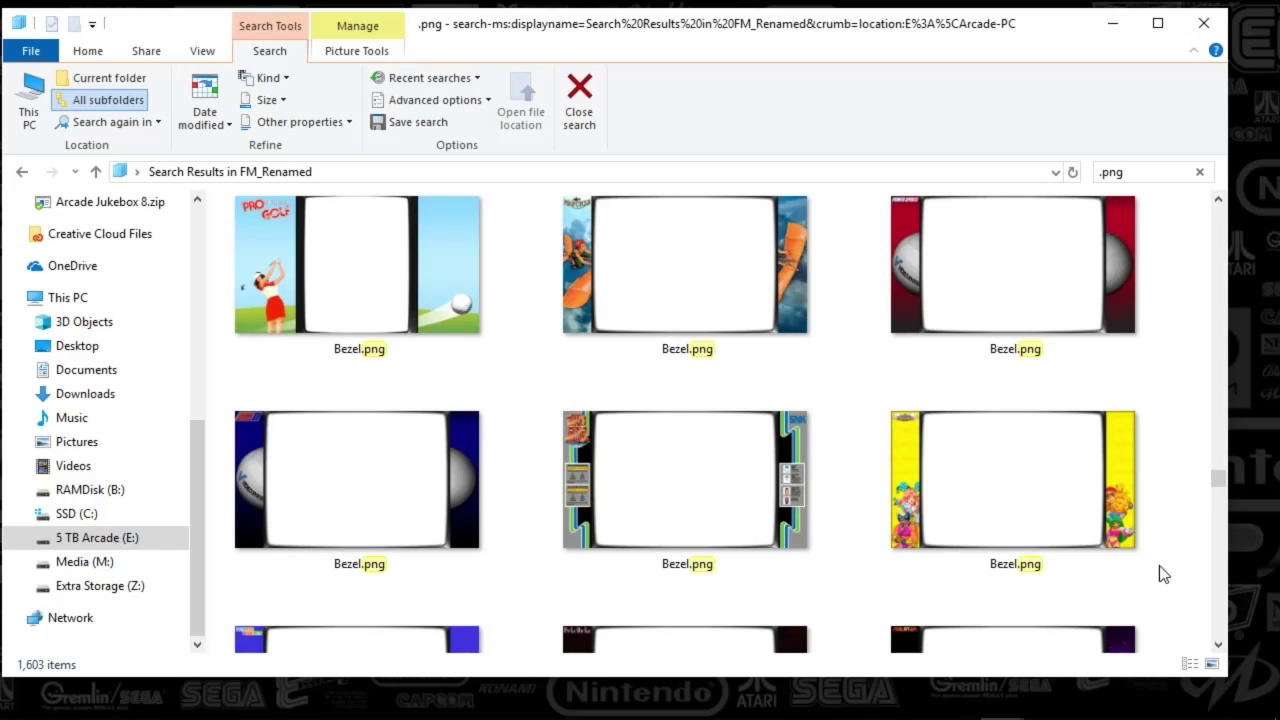
left_click(449, 294)
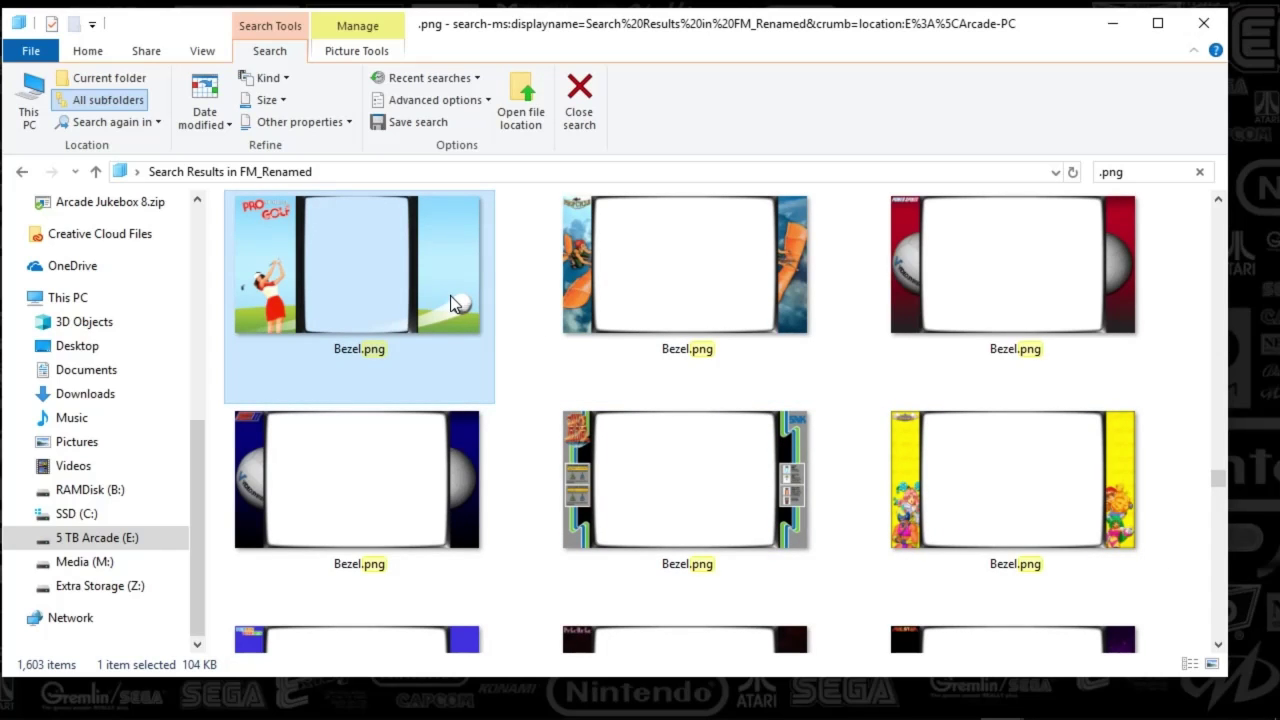
double_click(449, 295)
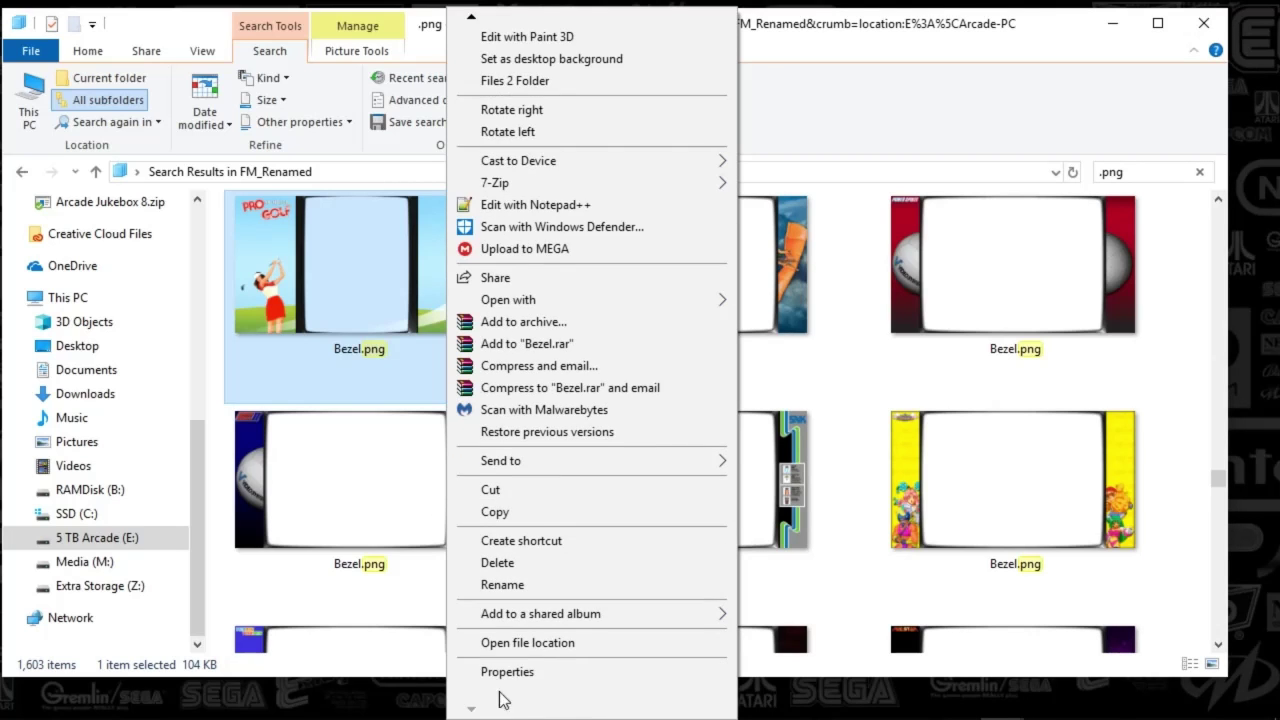
left_click(505, 675)
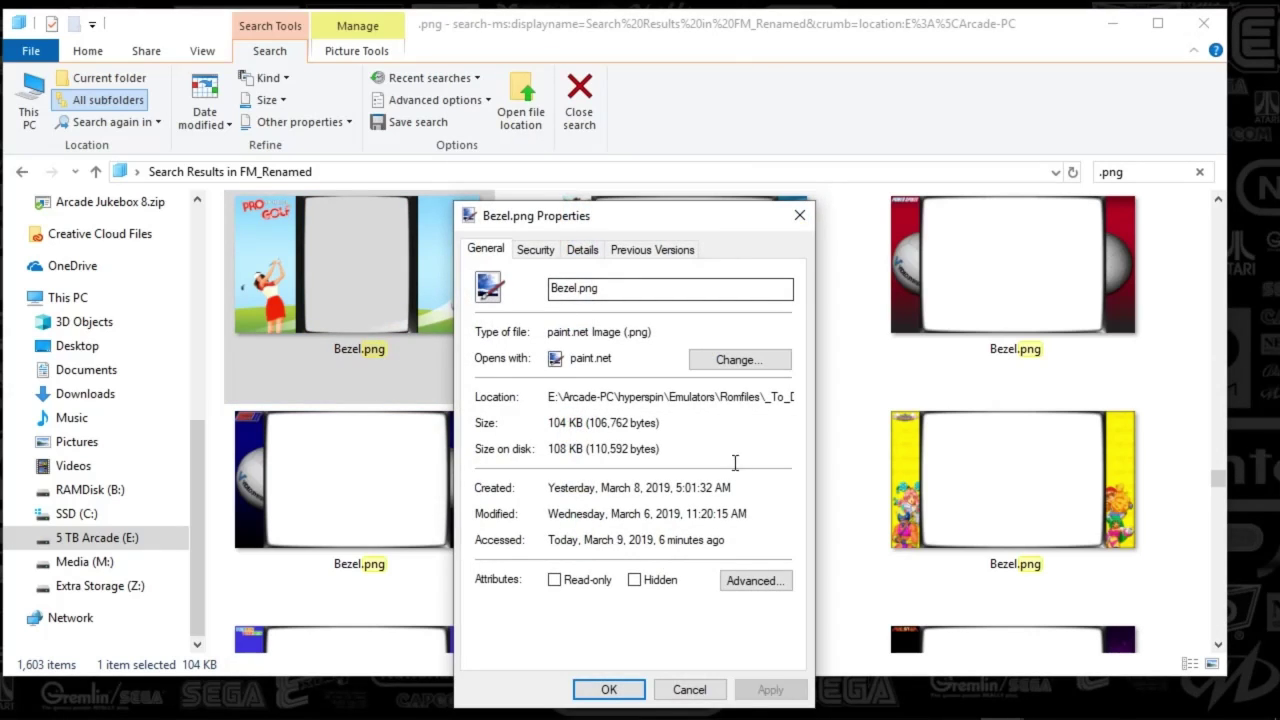
left_click_drag(722, 396, 828, 400)
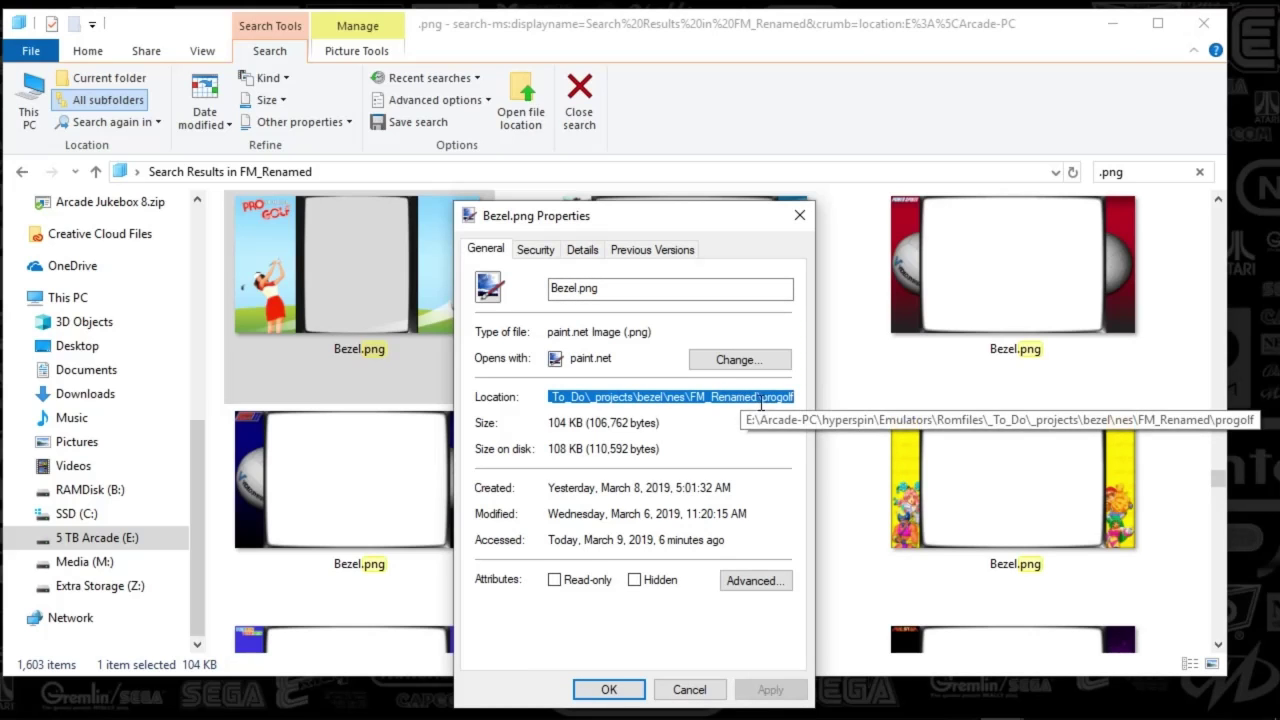
left_click(800, 215)
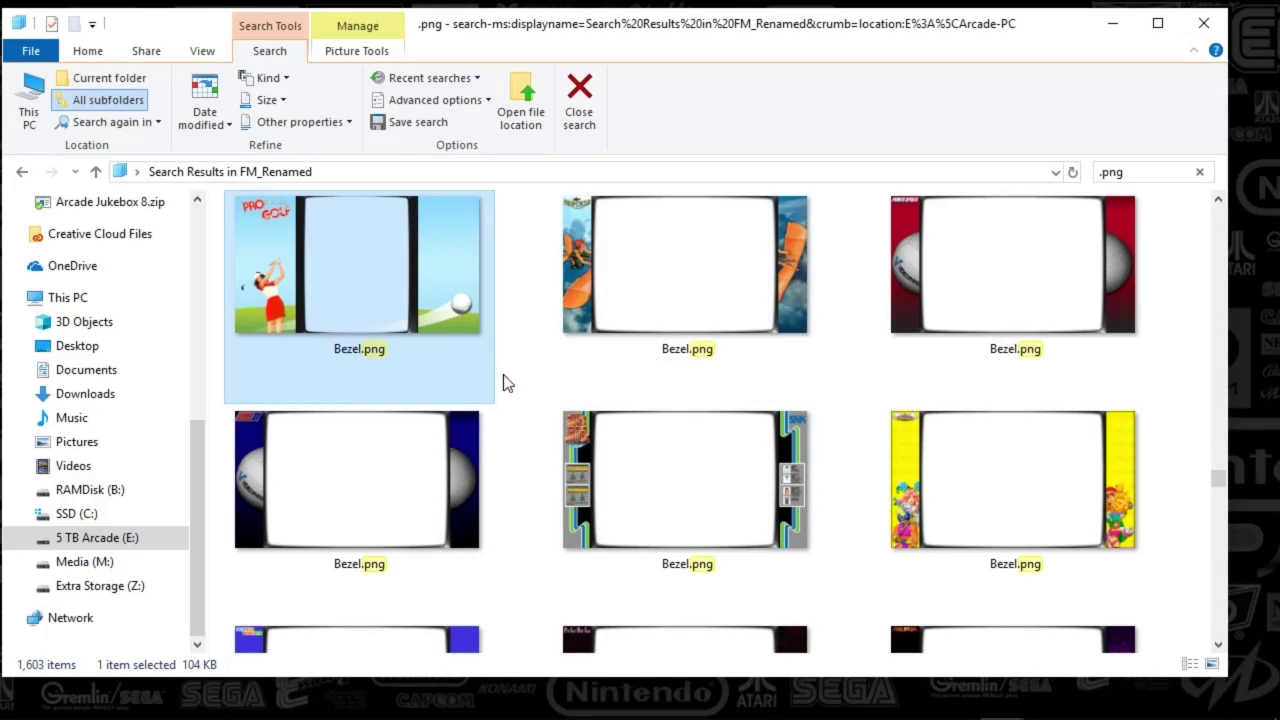
left_click(547, 362)
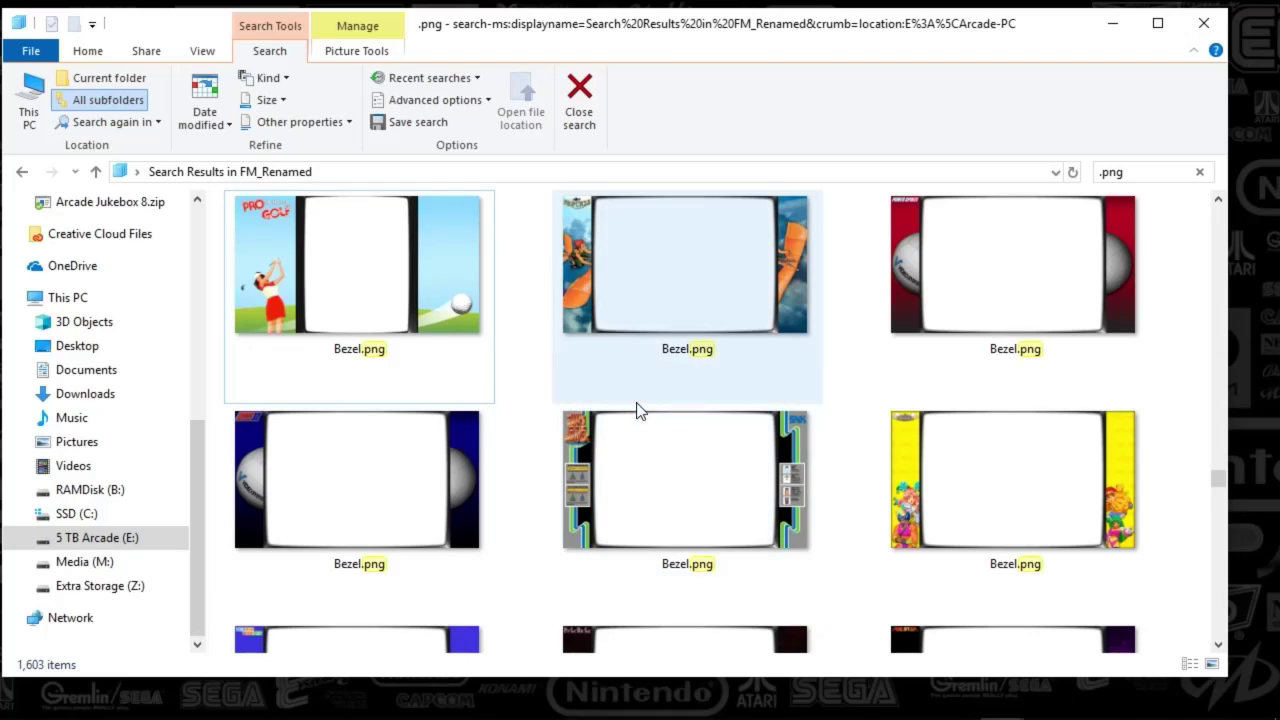
- Examine the remaining bezel thumbnails beyond Pro Golf, through to the end of the alphabetical .png results, for their side artwork
scroll(840, 405, "down", 2)
scroll(840, 405, "down", 3)
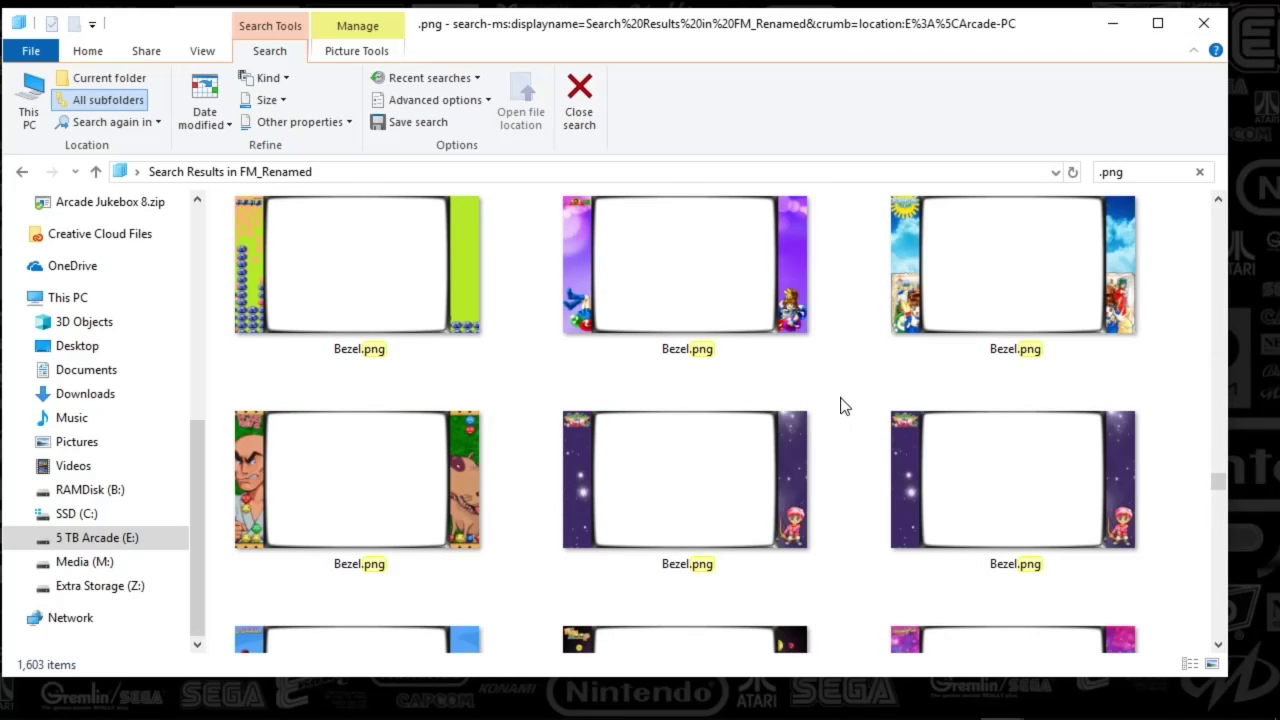
scroll(840, 405, "down", 2)
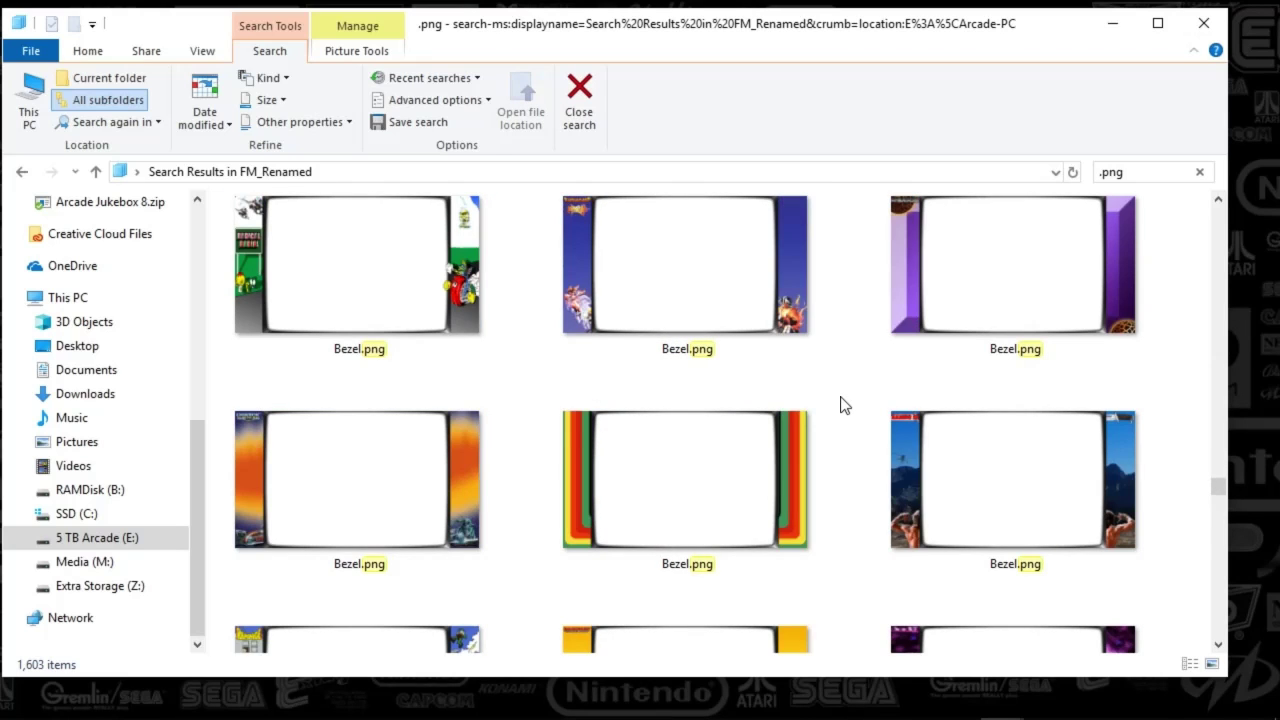
scroll(840, 405, "down", 2)
scroll(841, 404, "down", 2)
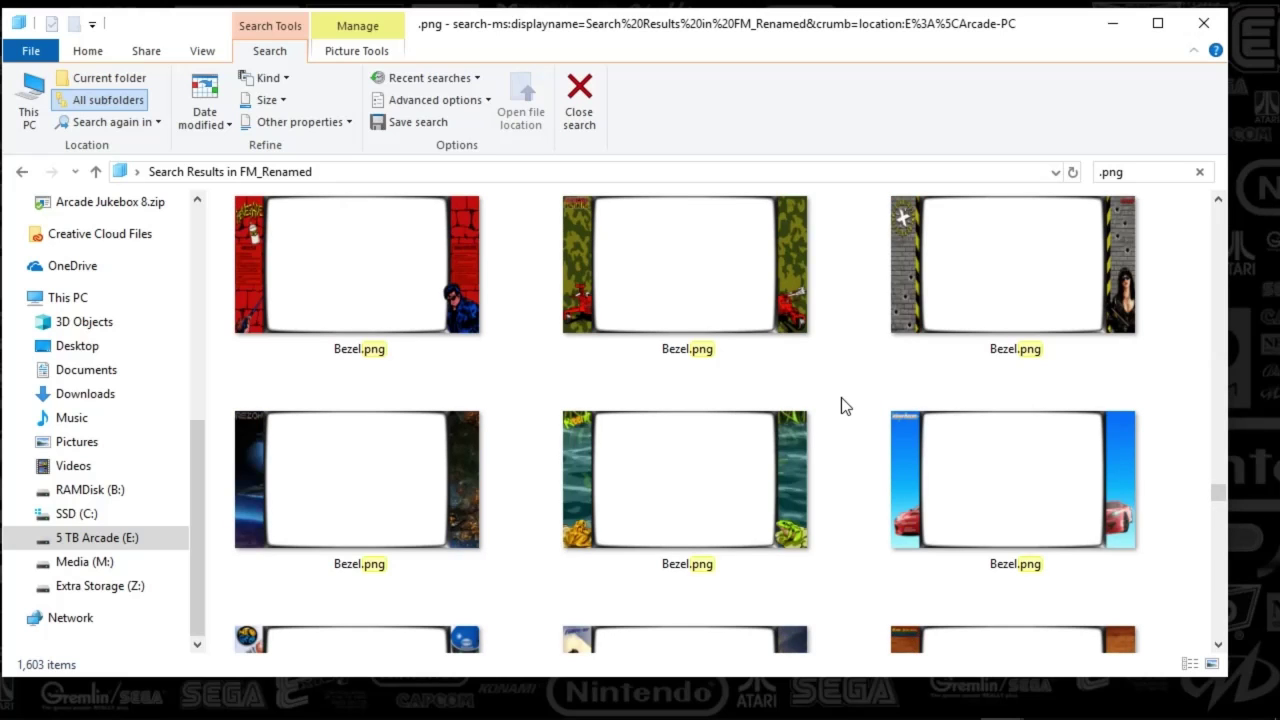
scroll(843, 408, "down", 2)
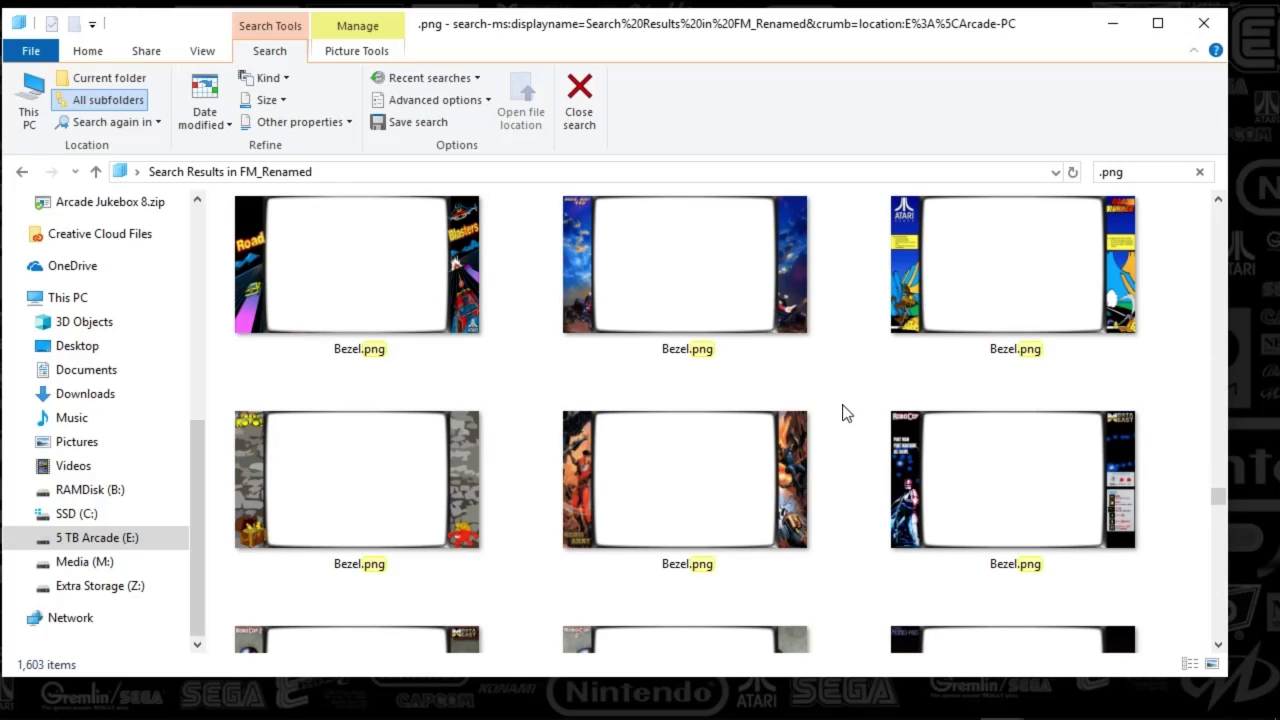
scroll(843, 412, "down", 3)
scroll(845, 413, "down", 4)
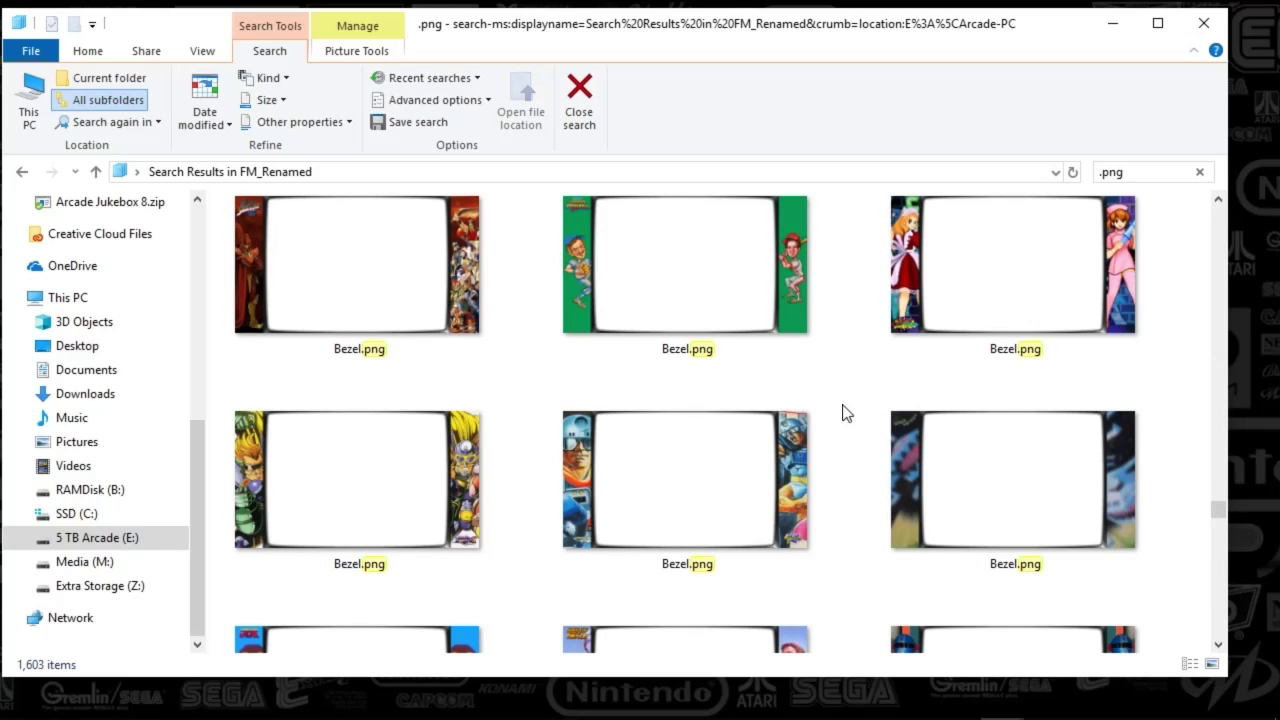
scroll(845, 413, "down", 2)
scroll(843, 412, "down", 6)
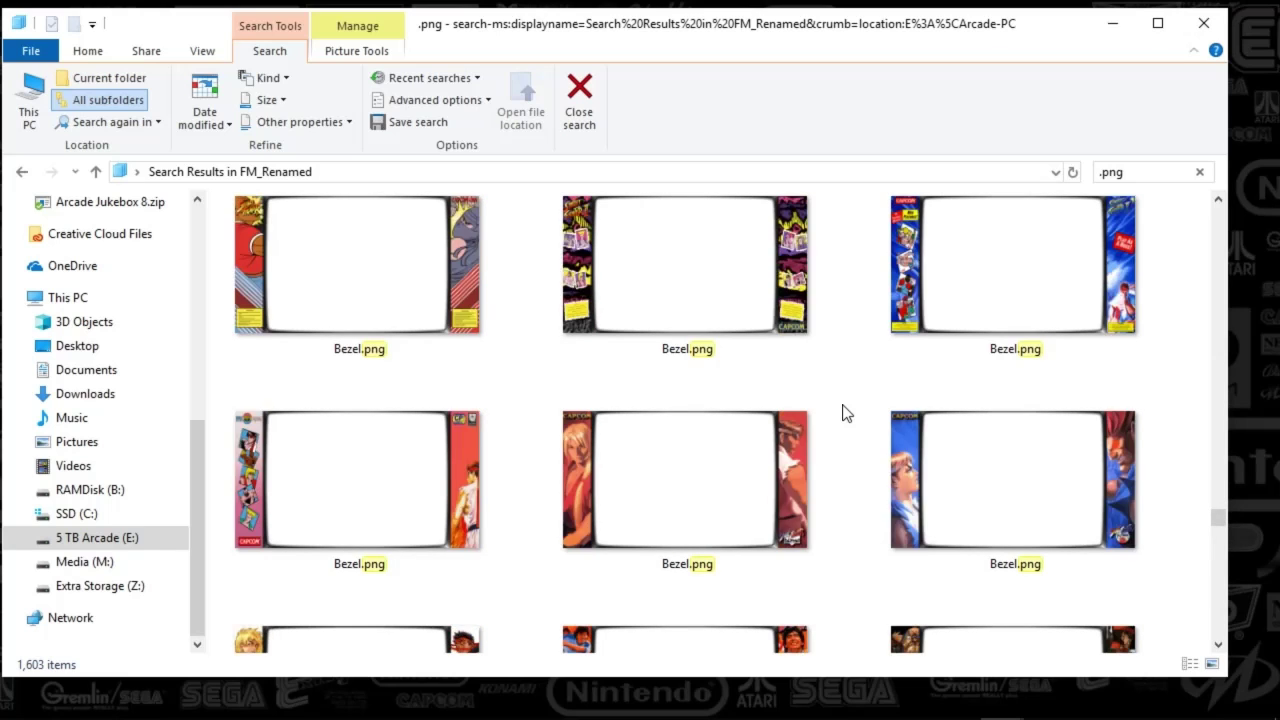
scroll(843, 413, "down", 8)
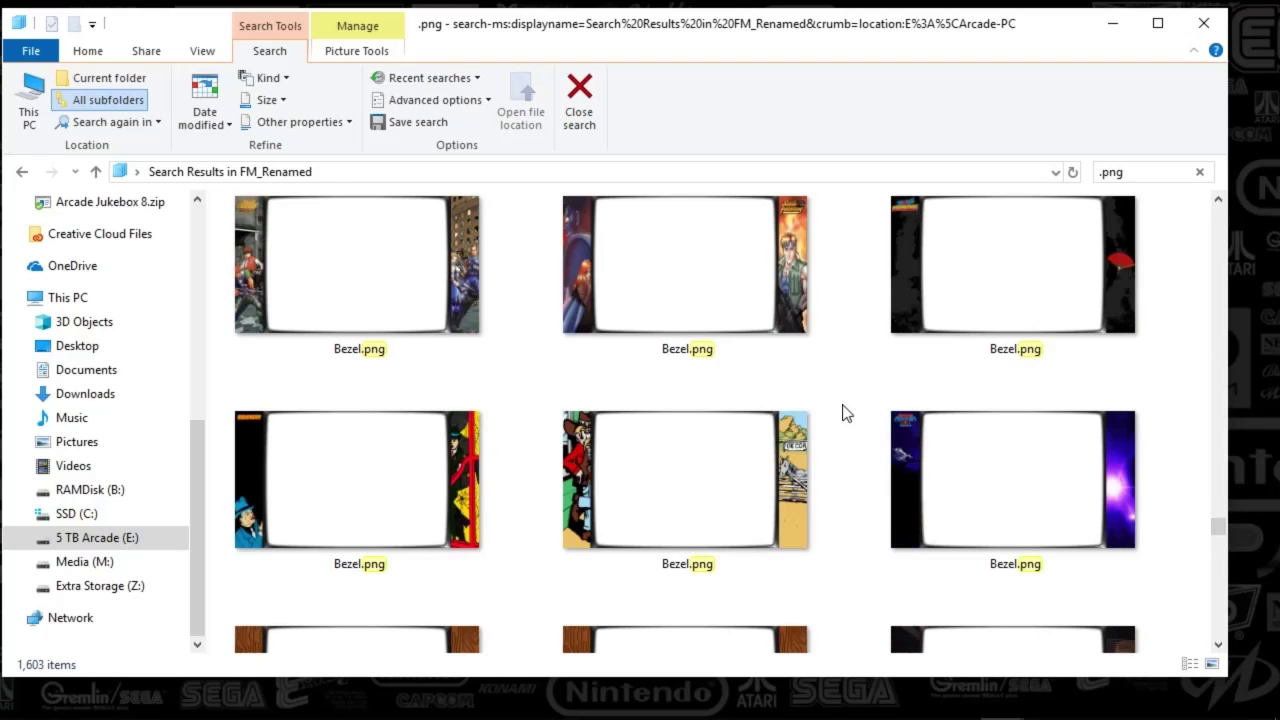
scroll(845, 413, "down", 4)
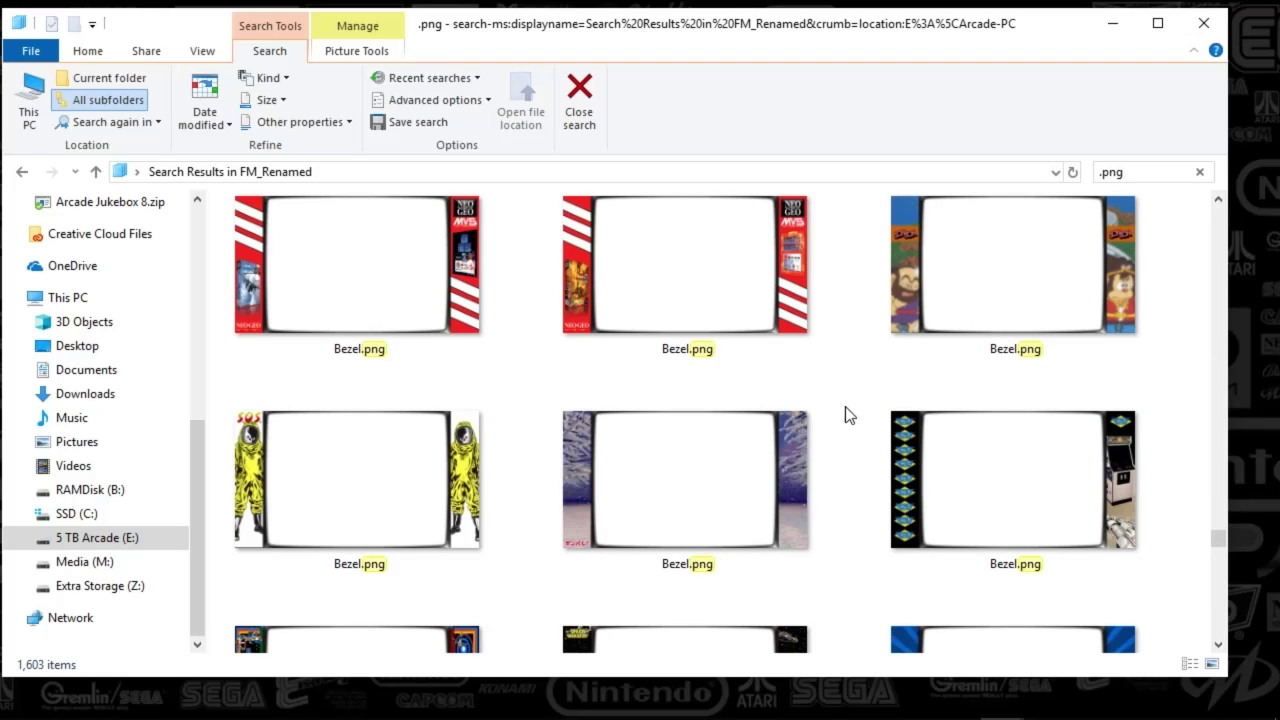
scroll(845, 415, "down", 2)
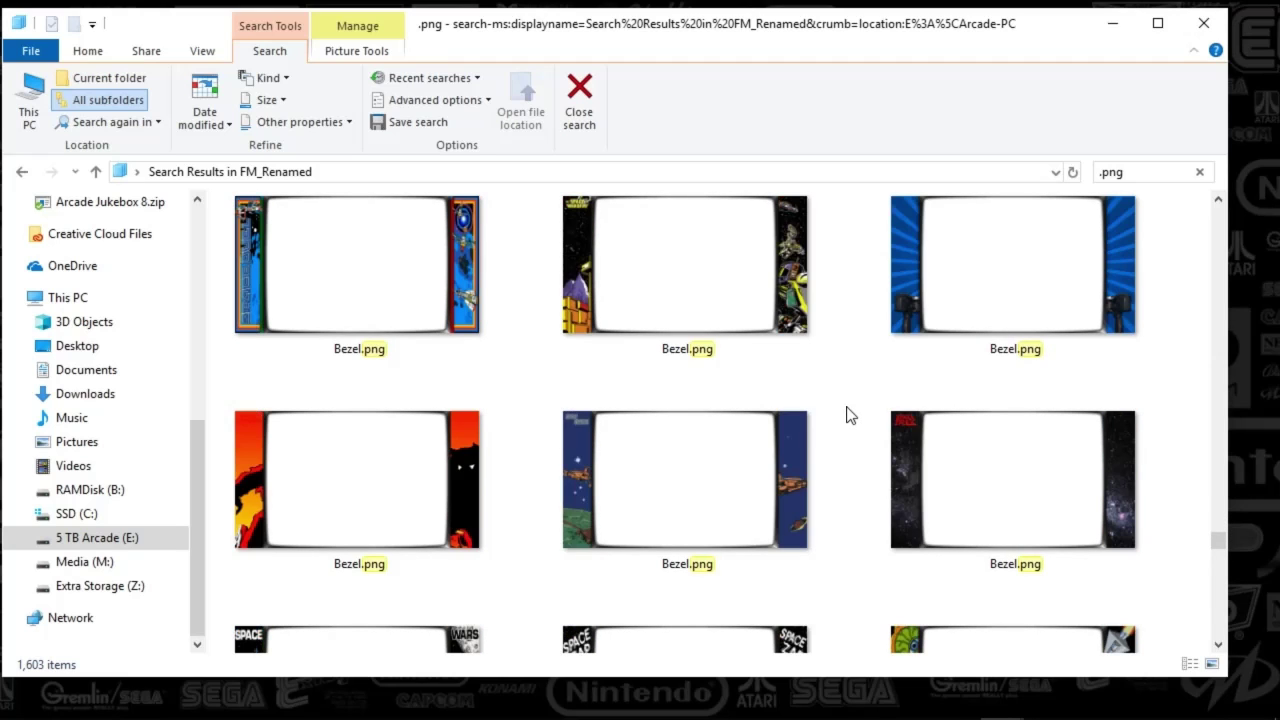
scroll(847, 415, "down", 8)
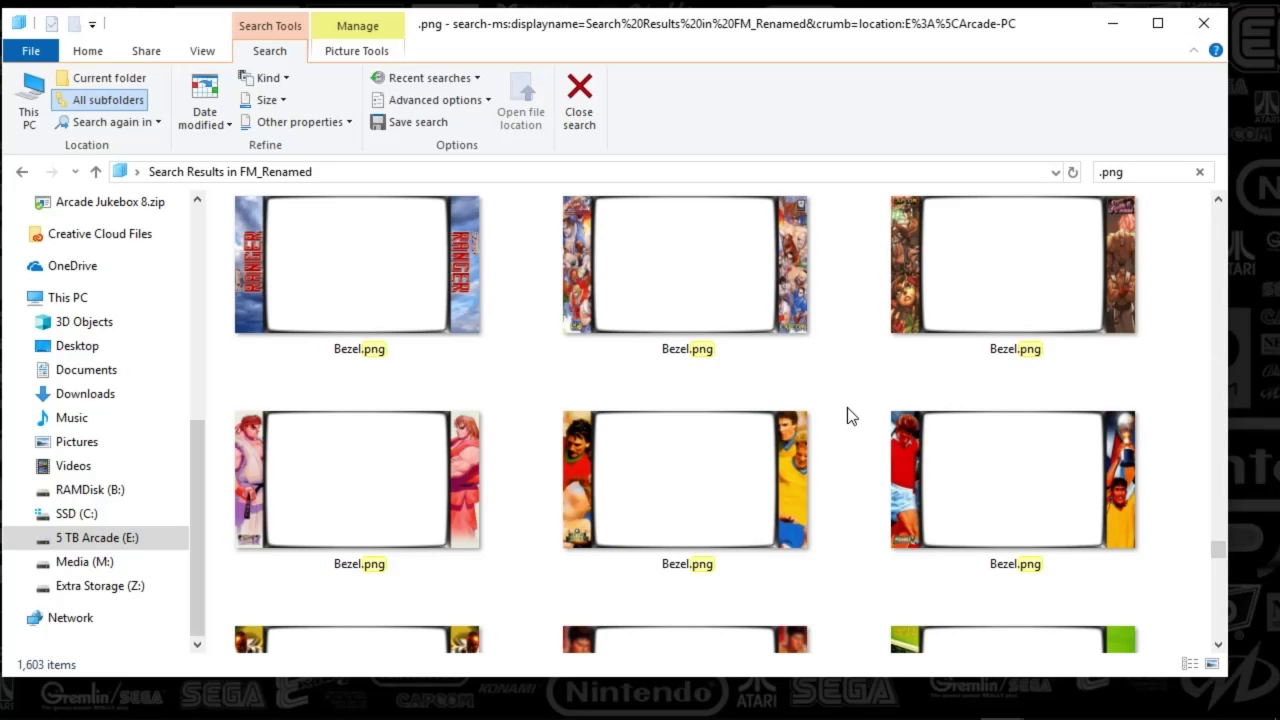
scroll(847, 415, "down", 4)
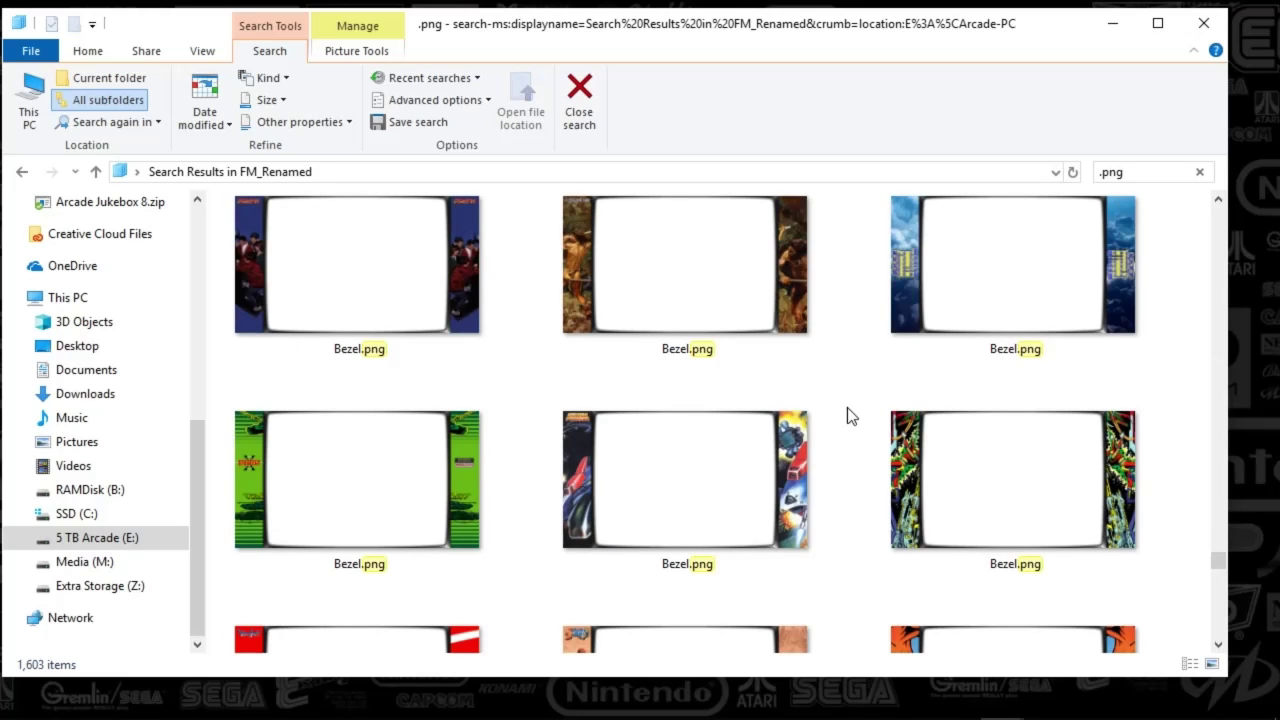
scroll(847, 416, "down", 5)
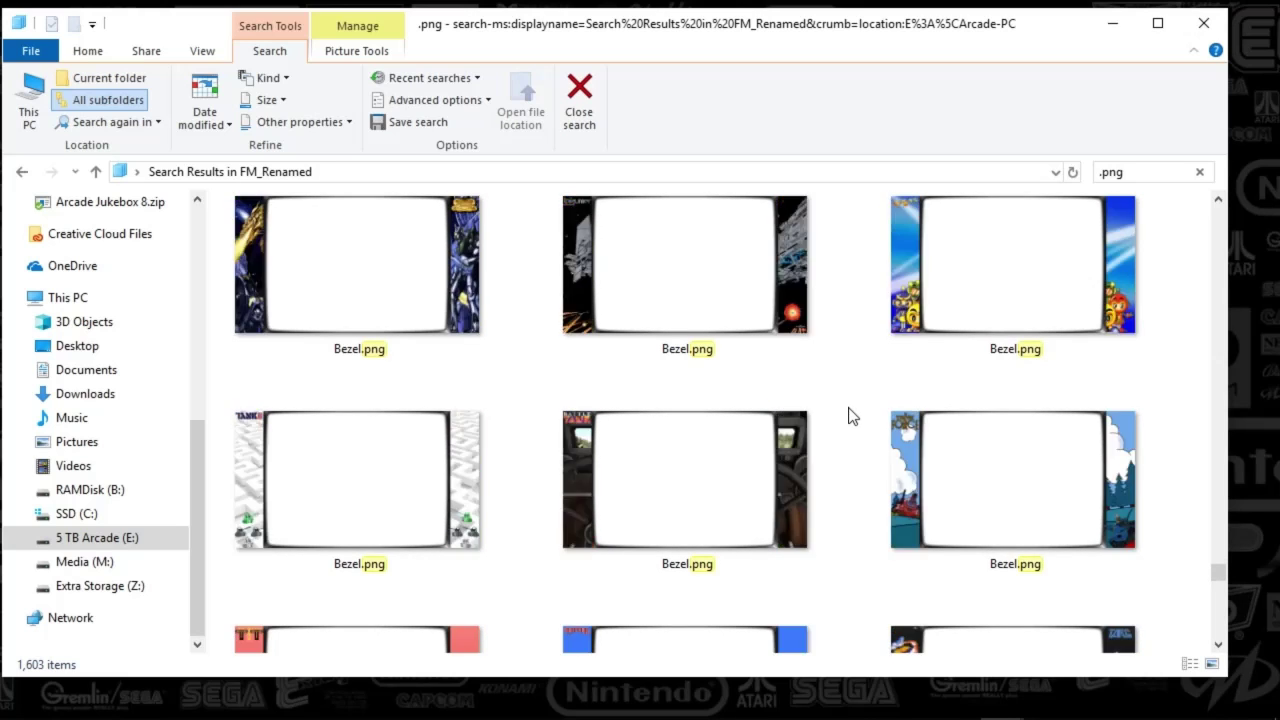
scroll(848, 417, "down", 5)
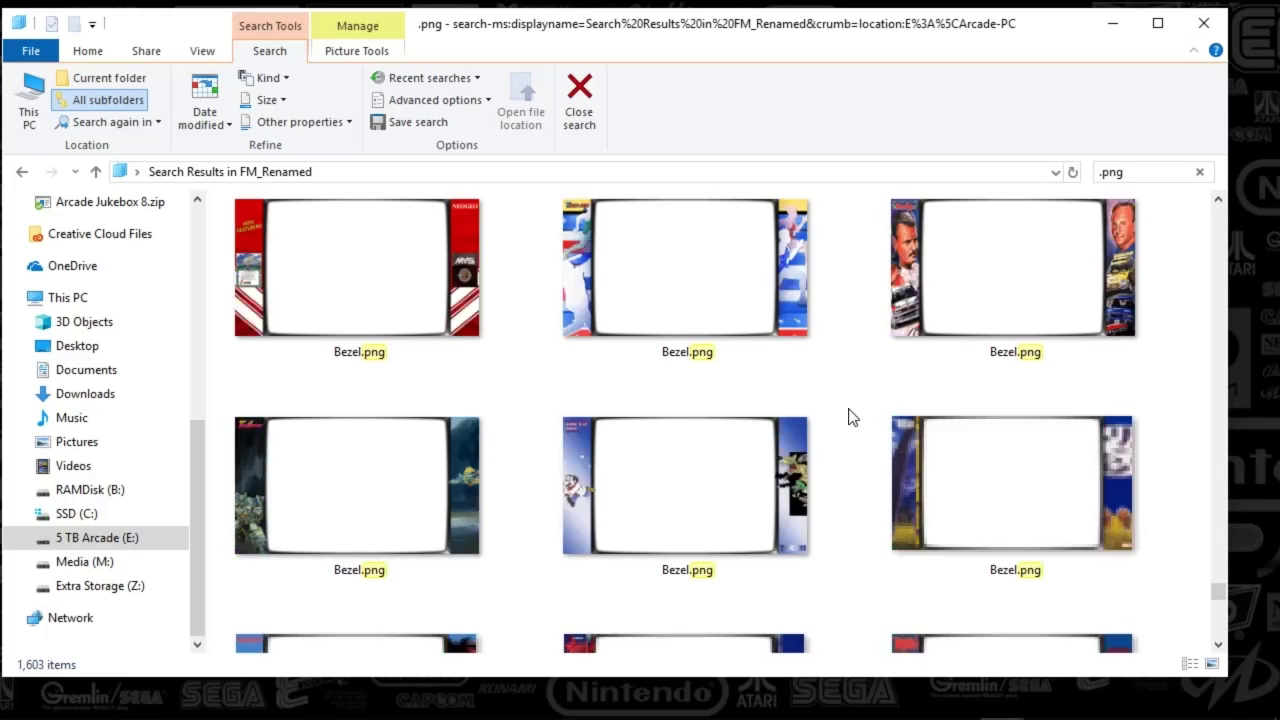
scroll(848, 417, "down", 3)
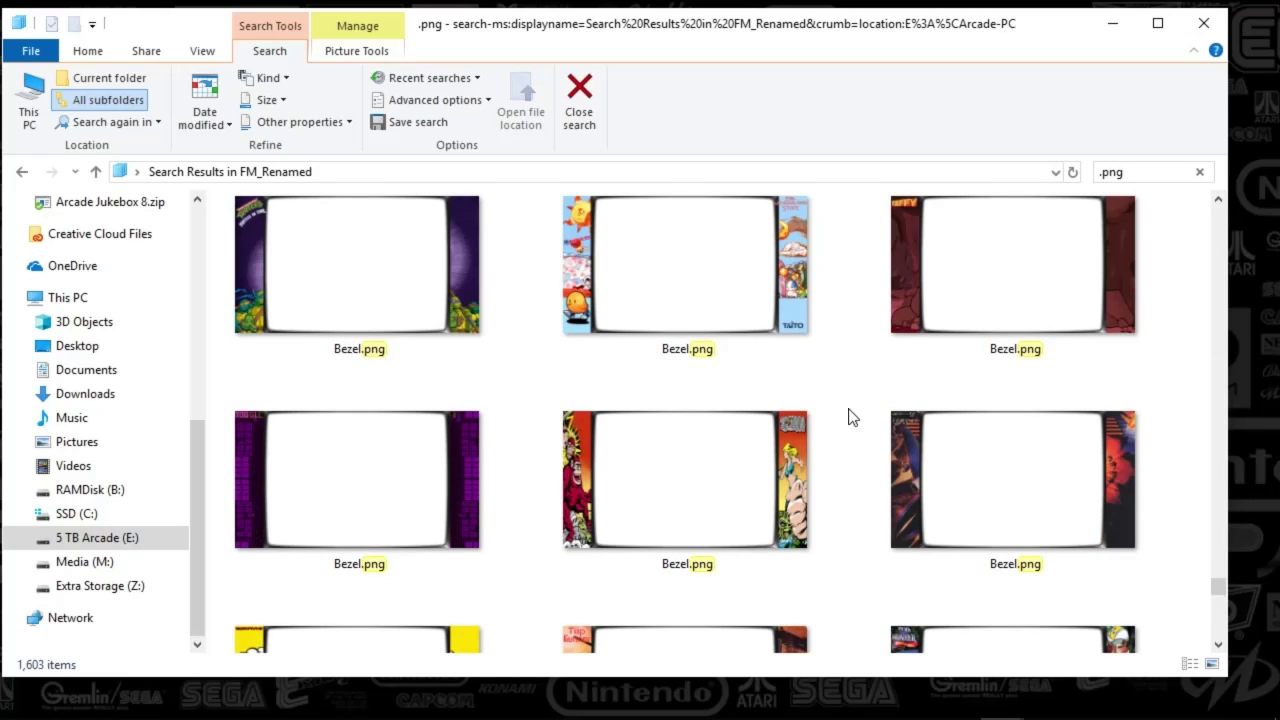
scroll(847, 417, "down", 2)
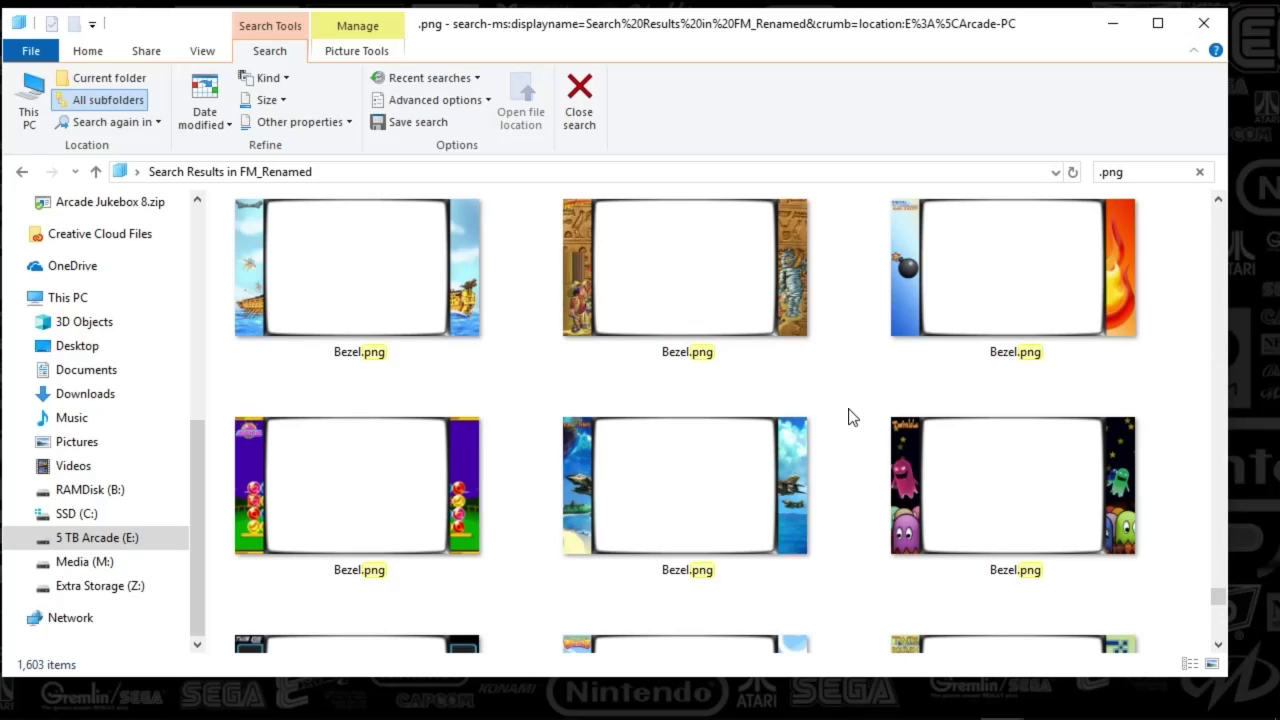
scroll(848, 417, "down", 4)
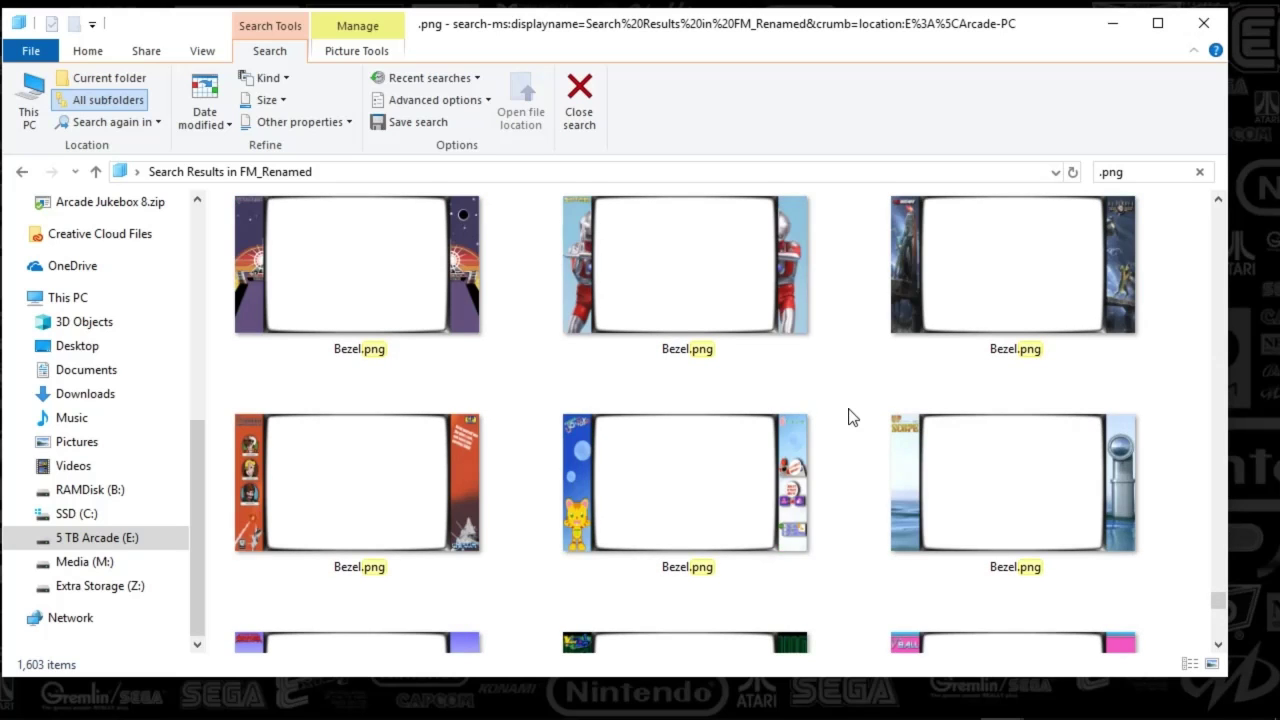
scroll(848, 417, "down", 4)
scroll(848, 417, "down", 4)
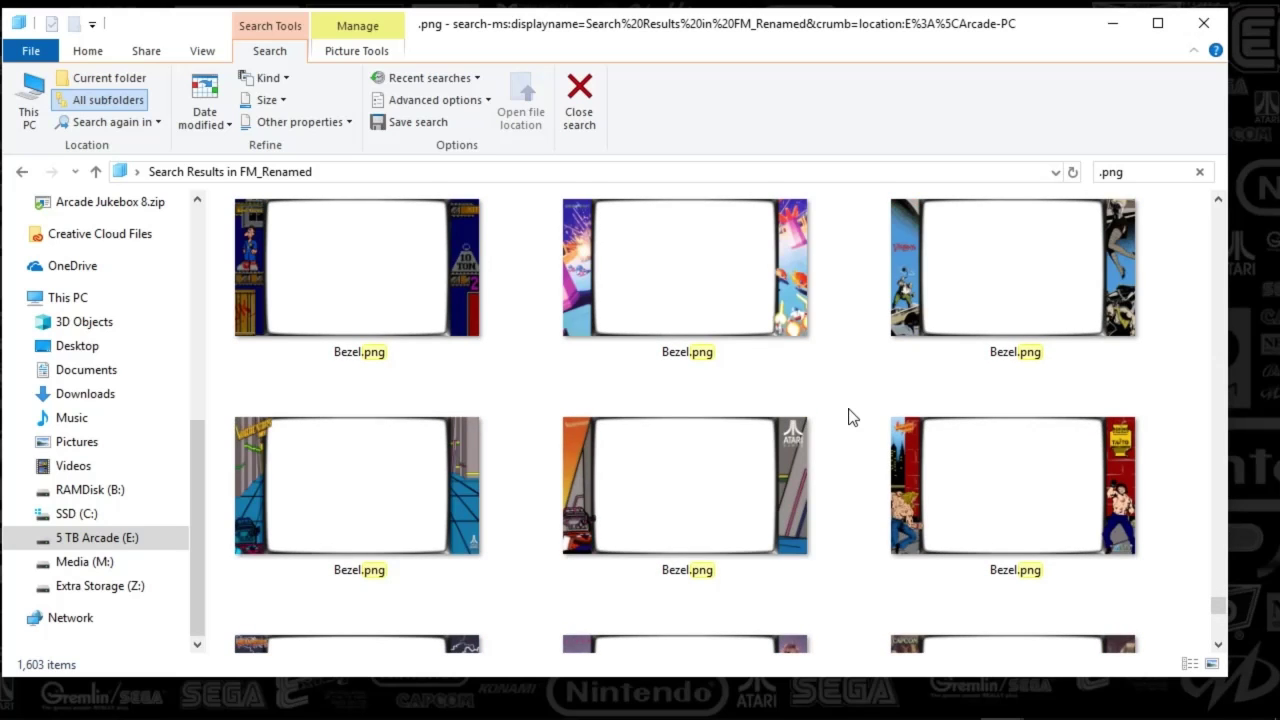
scroll(848, 417, "down", 4)
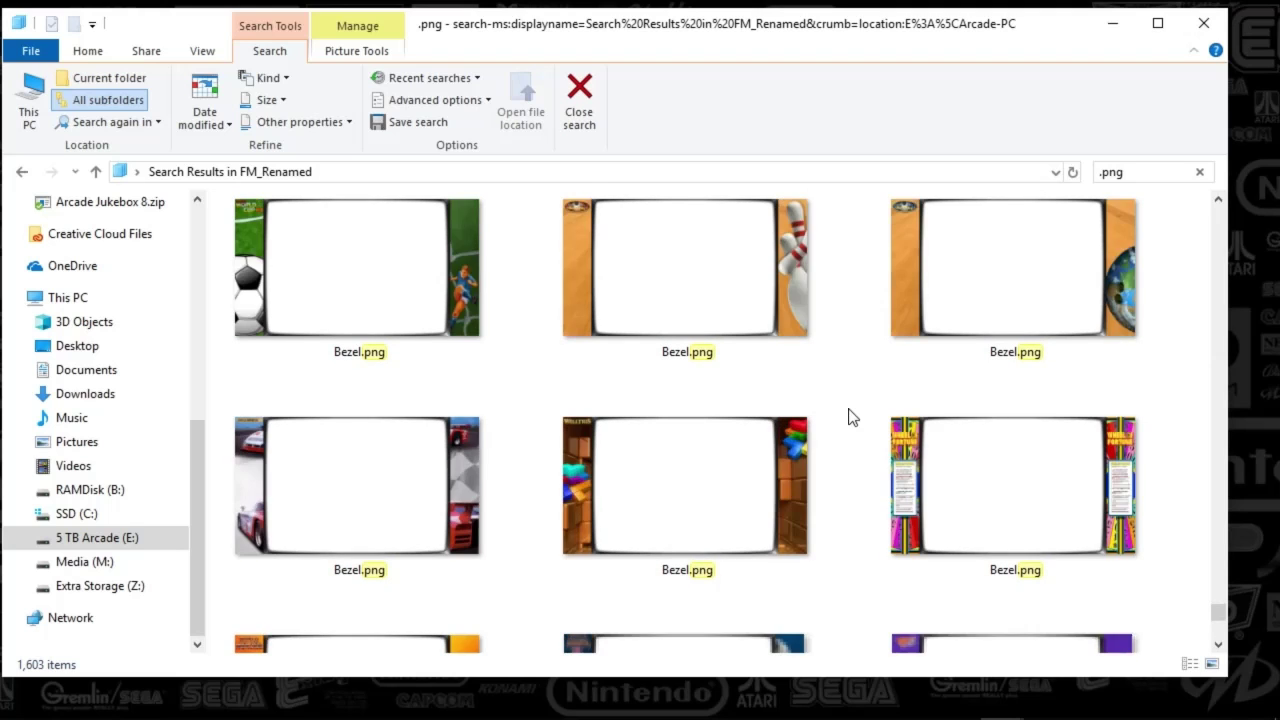
scroll(852, 417, "down", 2)
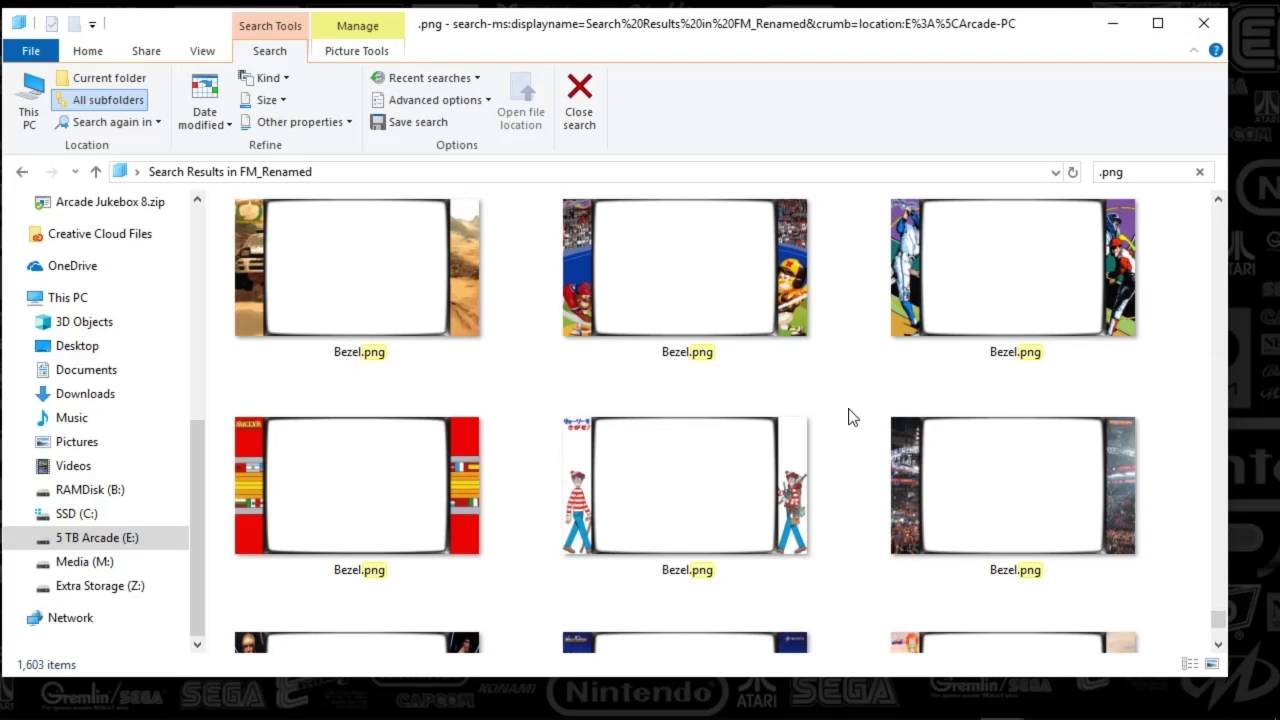
scroll(852, 419, "down", 2)
scroll(850, 420, "down", 8)
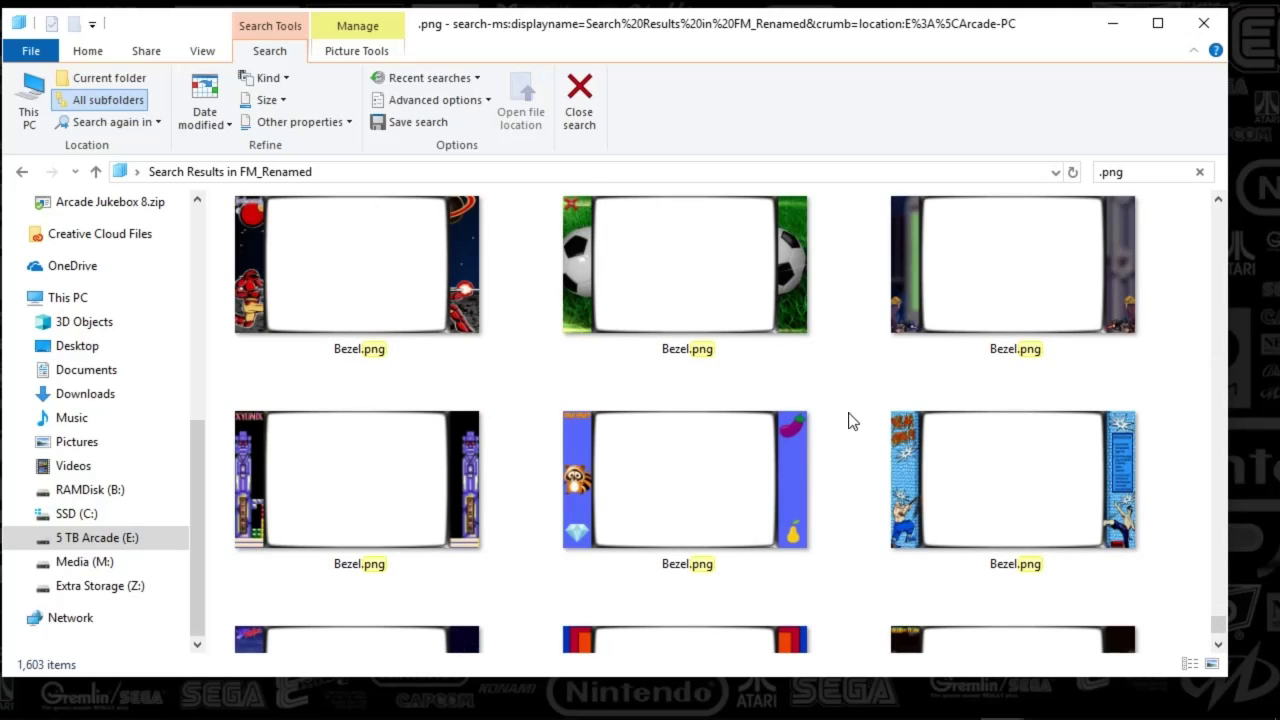
scroll(850, 420, "down", 3)
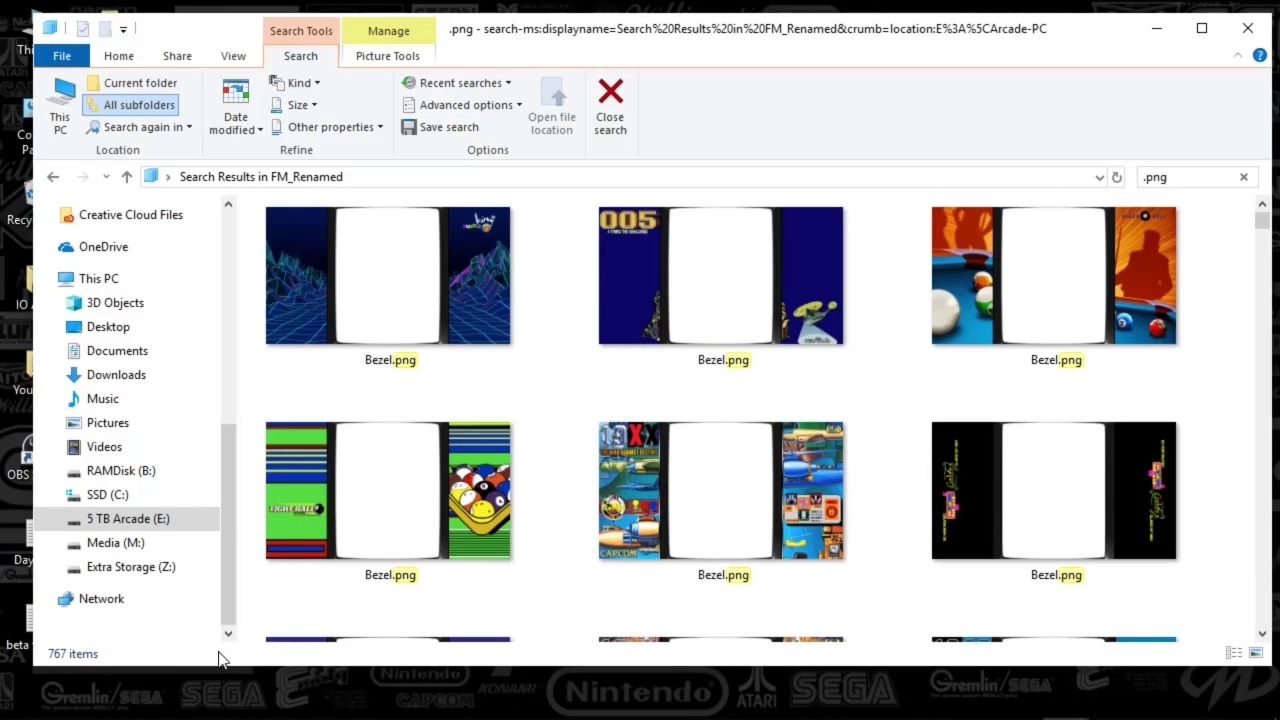
- Make the vertical-screen bezel results window taller and inspect the file details of the cockpit-style bezel among the vertical ones
mouse_move(225, 600)
left_mouse_down()
mouse_move(228, 567)
mouse_move(241, 612)
left_mouse_up()
left_click_drag(563, 666, 574, 705)
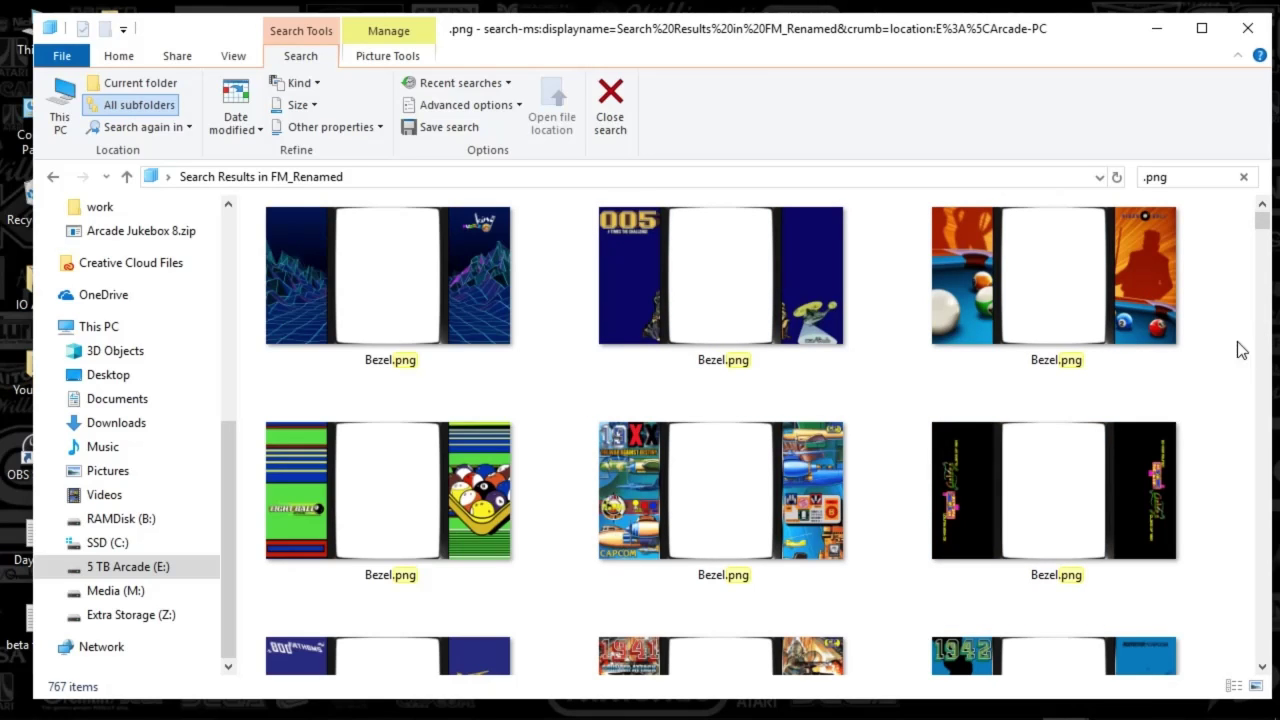
scroll(1180, 489, "down", 2)
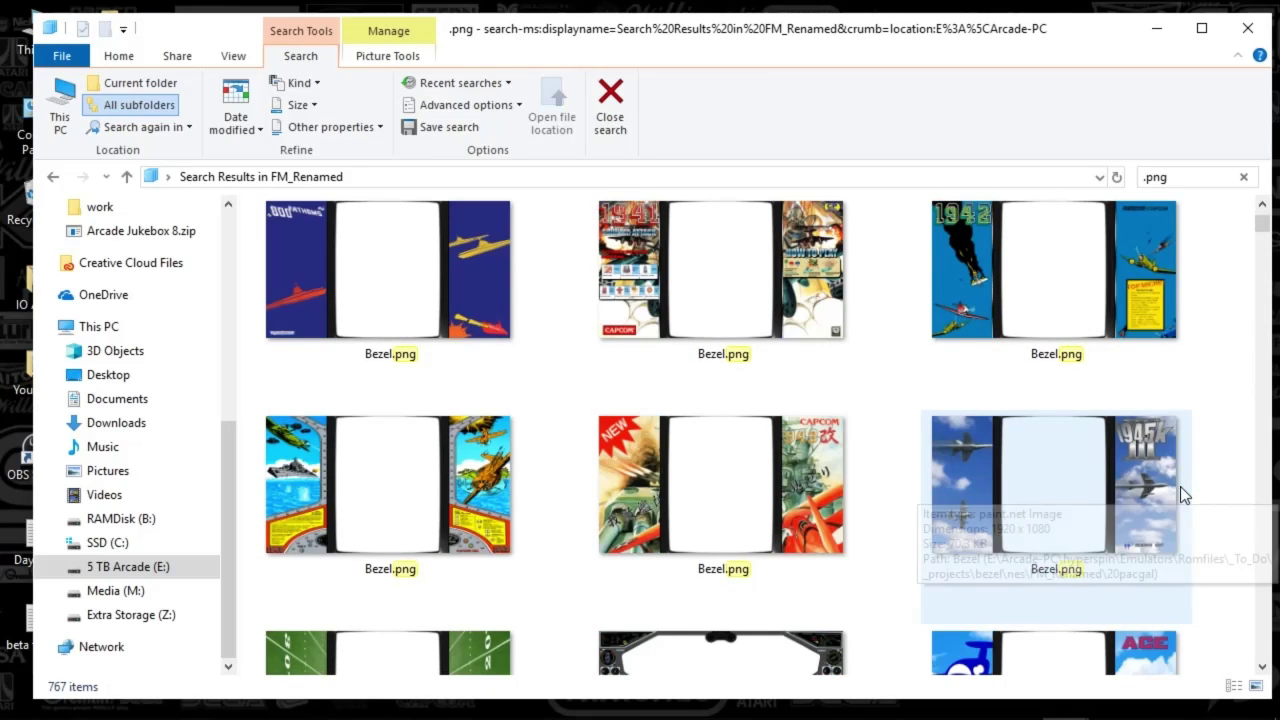
scroll(727, 404, "down", 2)
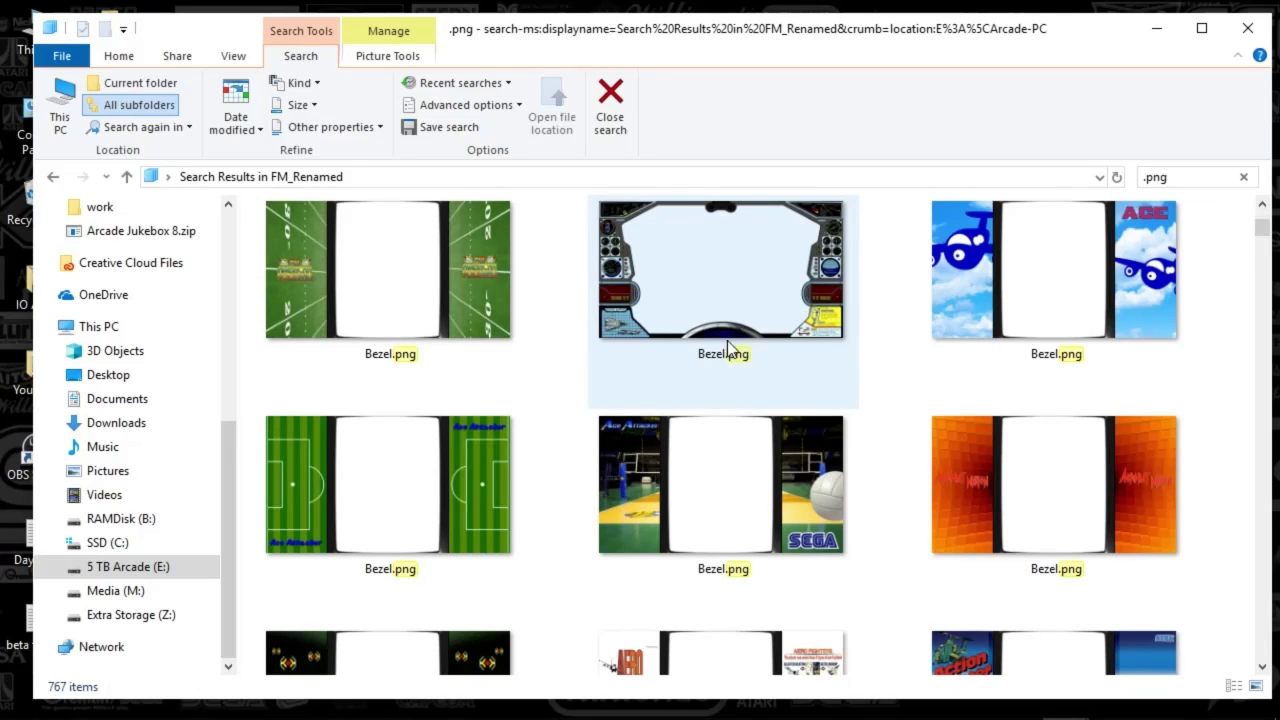
mouse_move(723, 257)
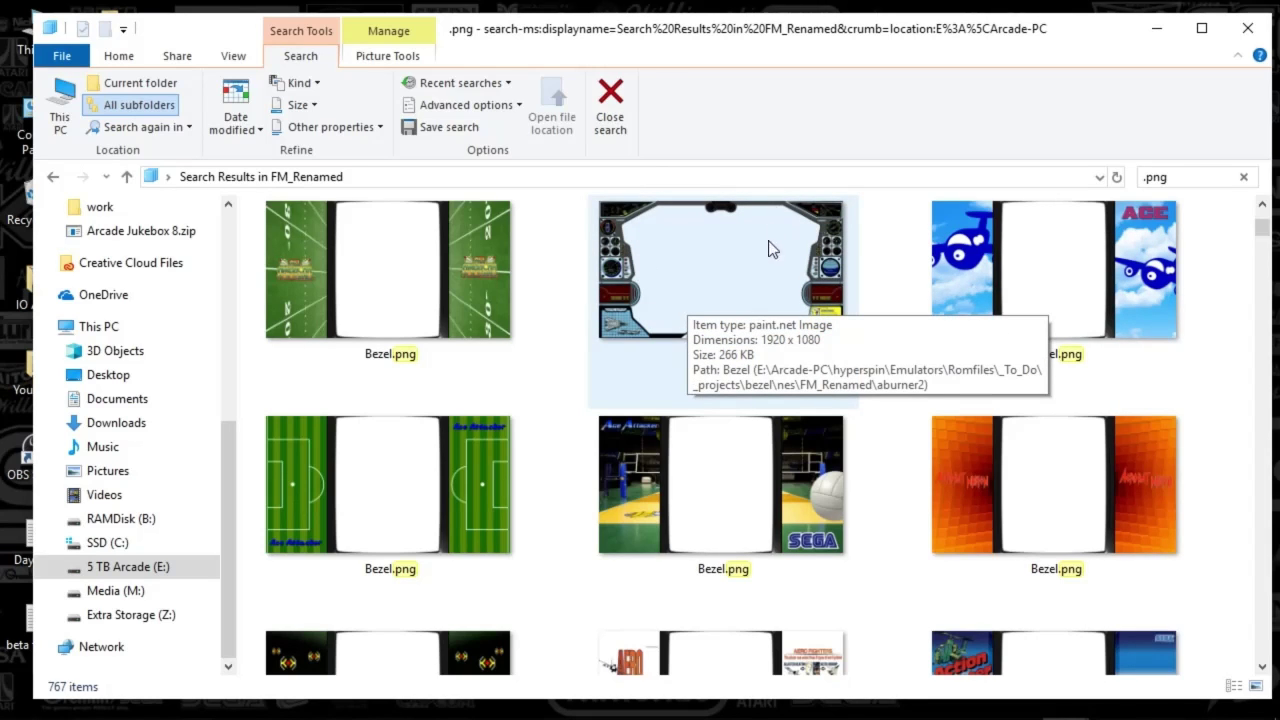
- Examine the vertical-screen bezel thumbnails from Action Fighter and Aero Fighters through Bull Fighter, comparing the side artwork of each game
scroll(940, 456, "down", 3)
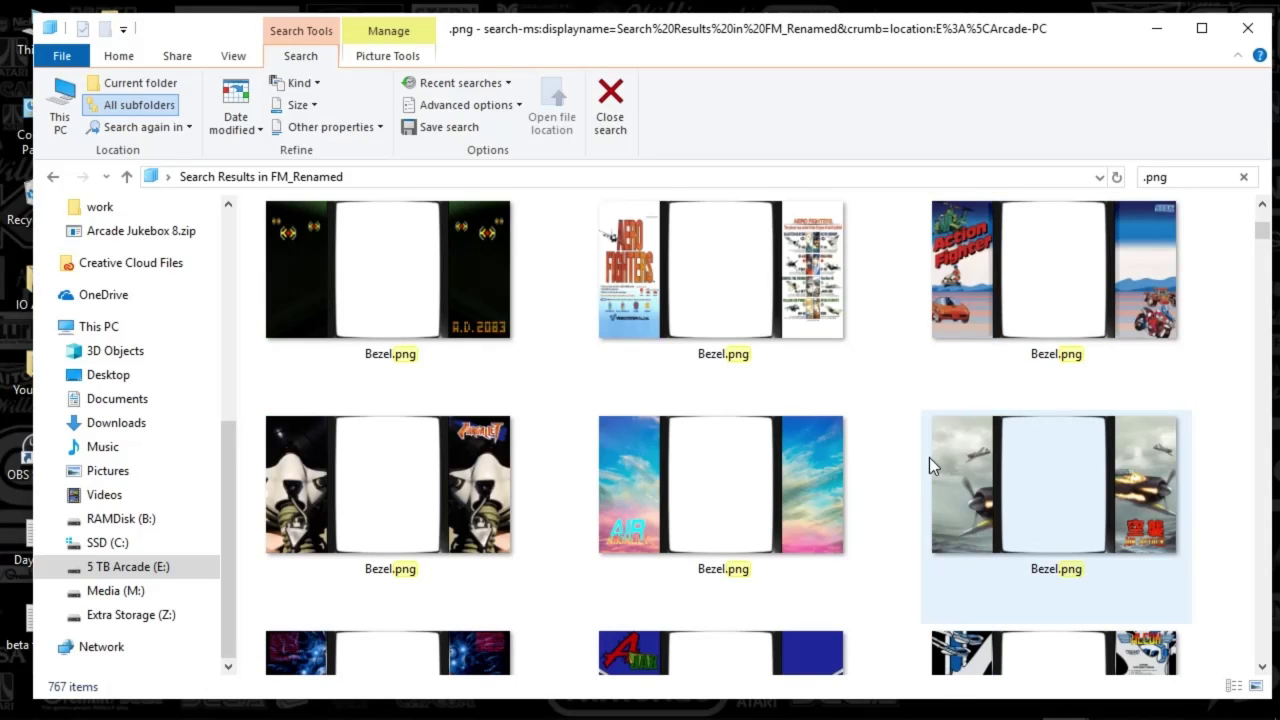
scroll(537, 470, "down", 3)
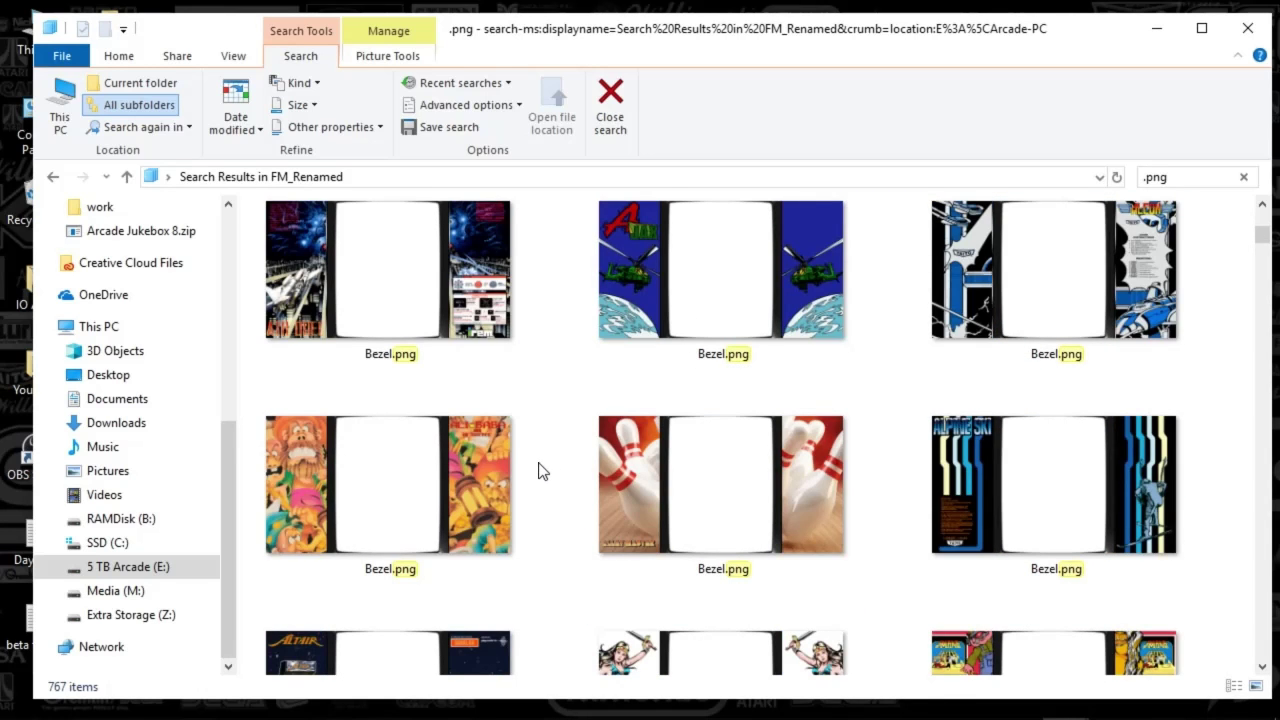
scroll(539, 472, "down", 3)
scroll(539, 463, "down", 3)
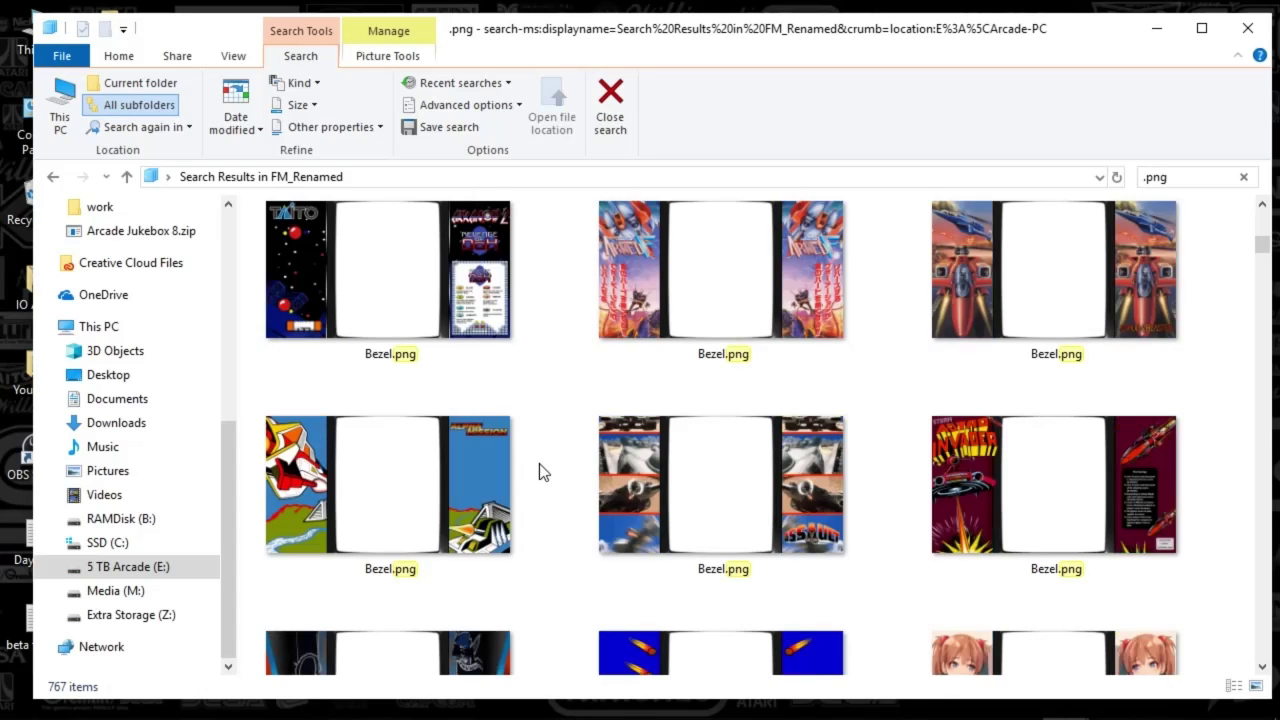
scroll(539, 472, "down", 2)
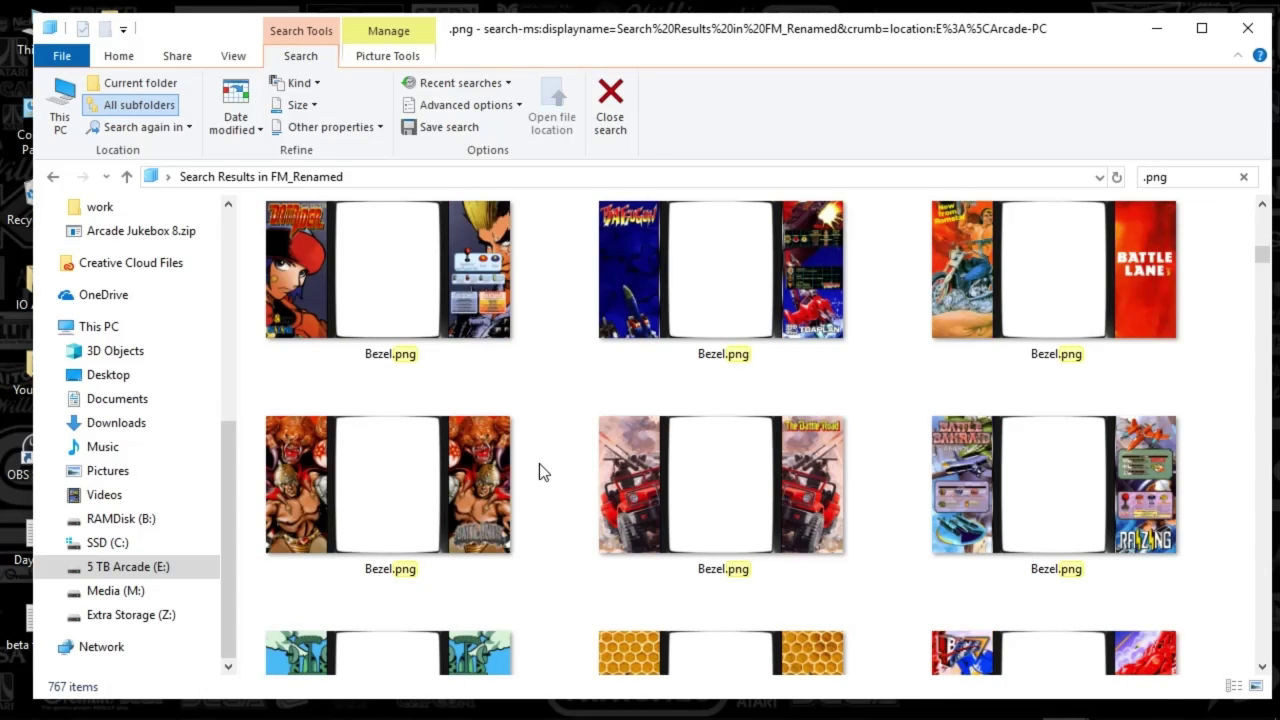
scroll(539, 465, "down", 2)
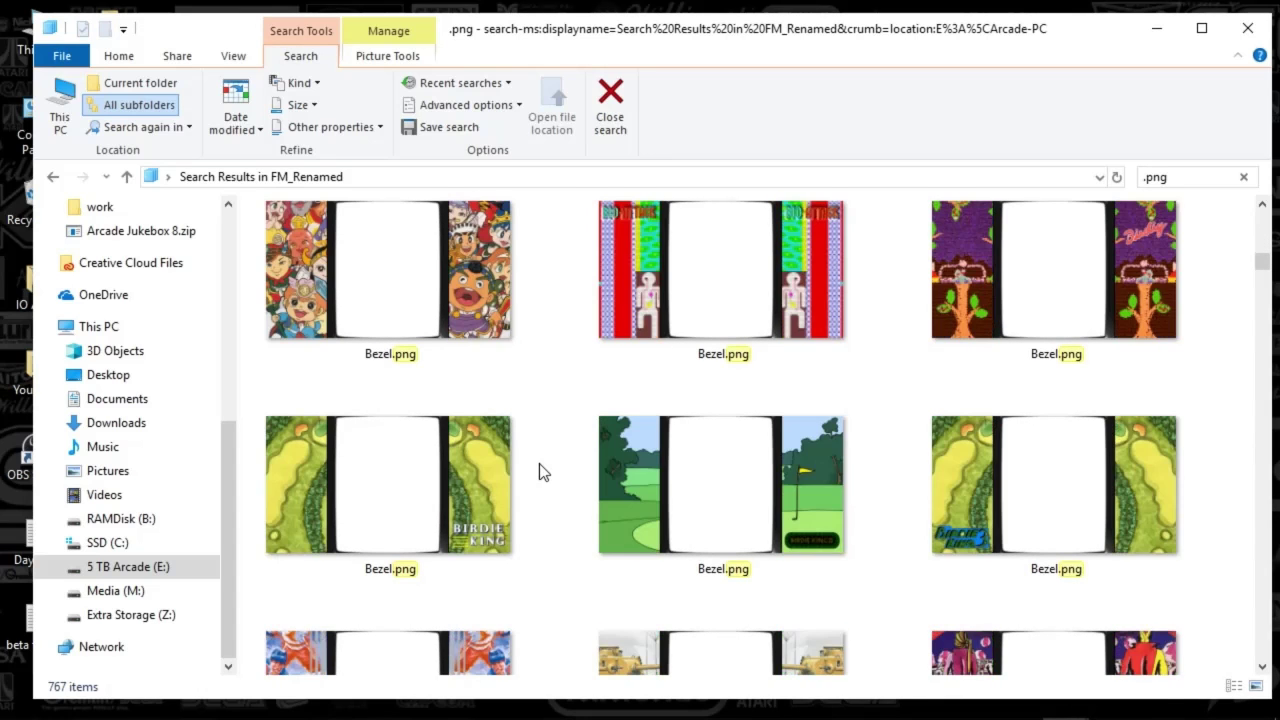
scroll(539, 465, "down", 2)
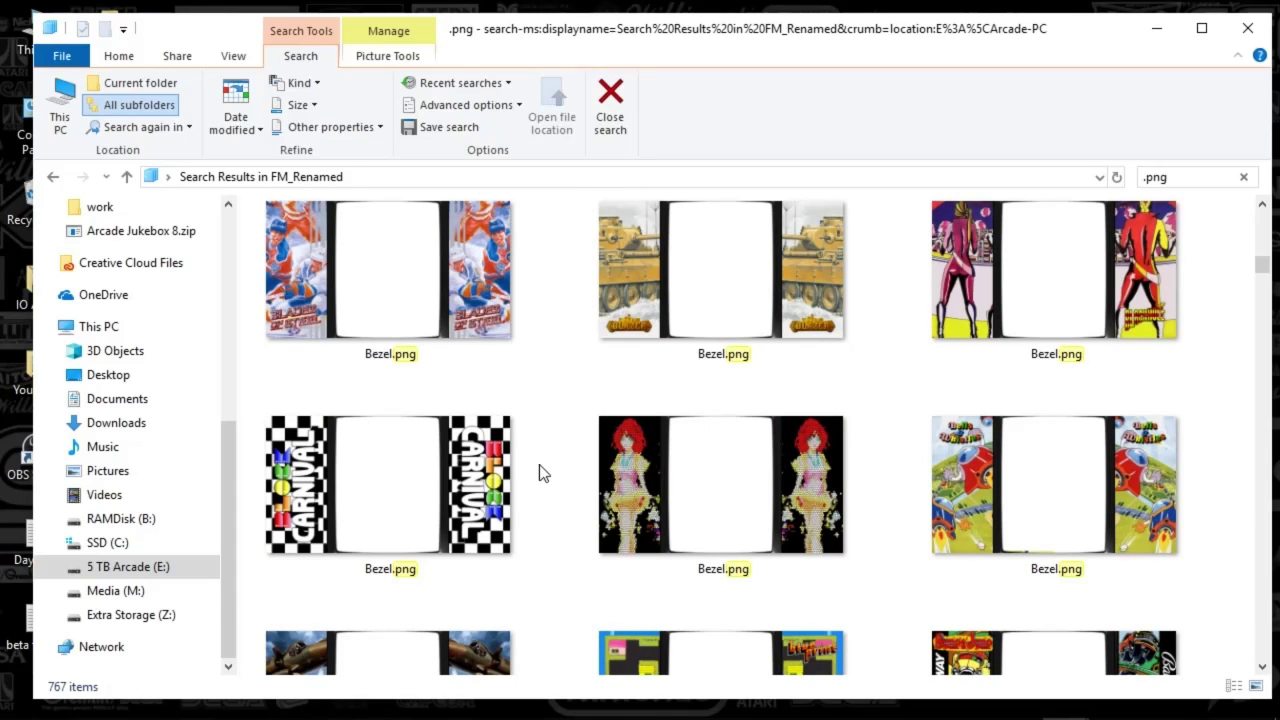
scroll(539, 472, "down", 2)
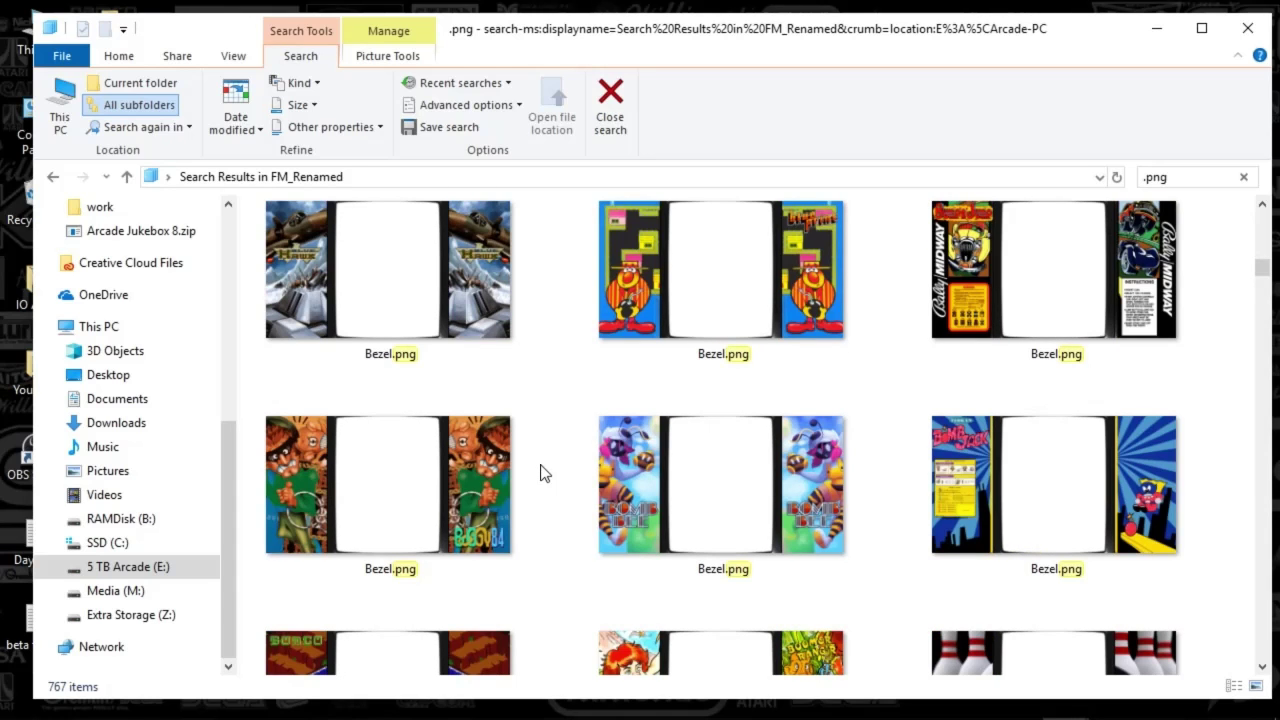
scroll(539, 472, "down", 4)
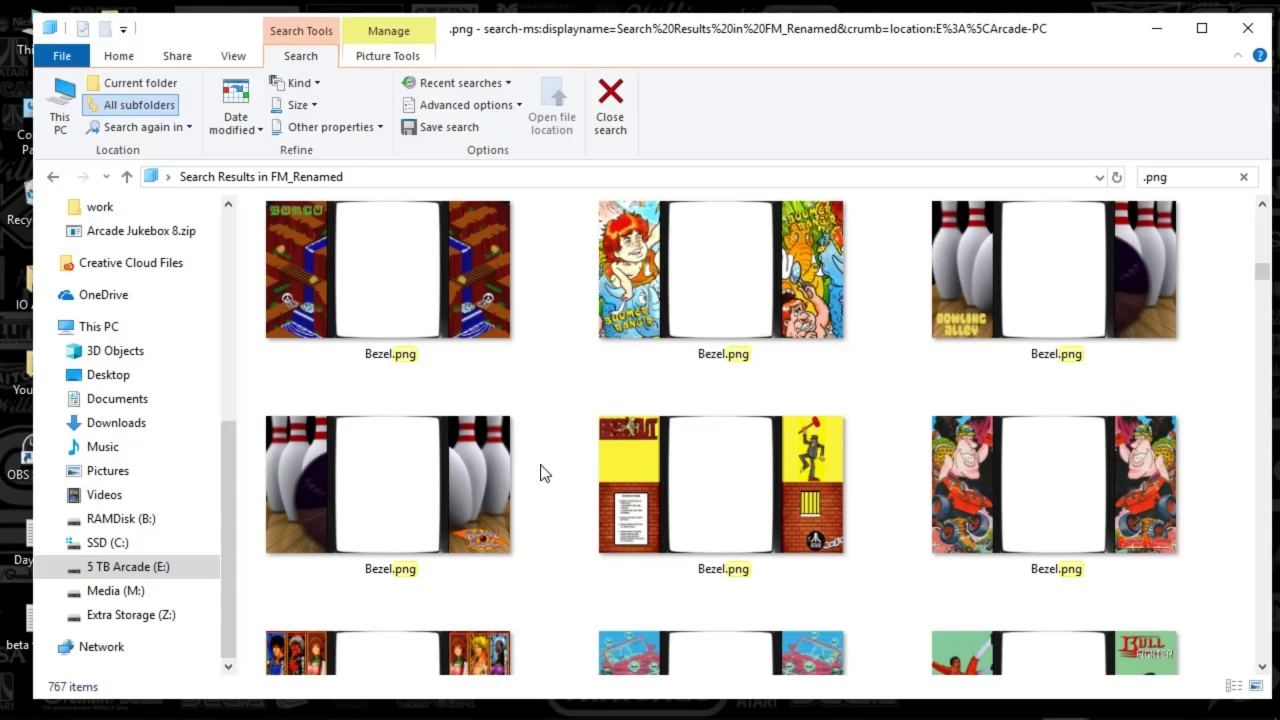
scroll(540, 472, "down", 4)
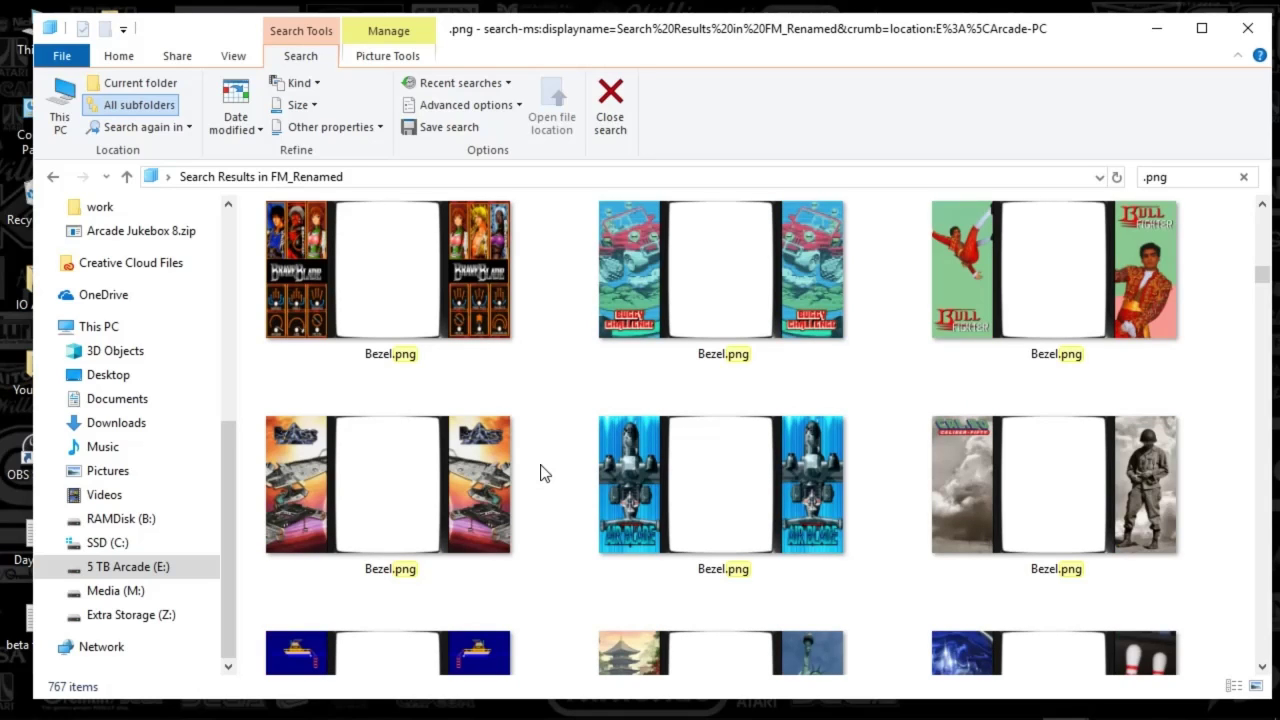
- Examine the vertical-screen bezels for the games starting with C, such as Commando and Contra, and on to Desert War
scroll(540, 472, "down", 4)
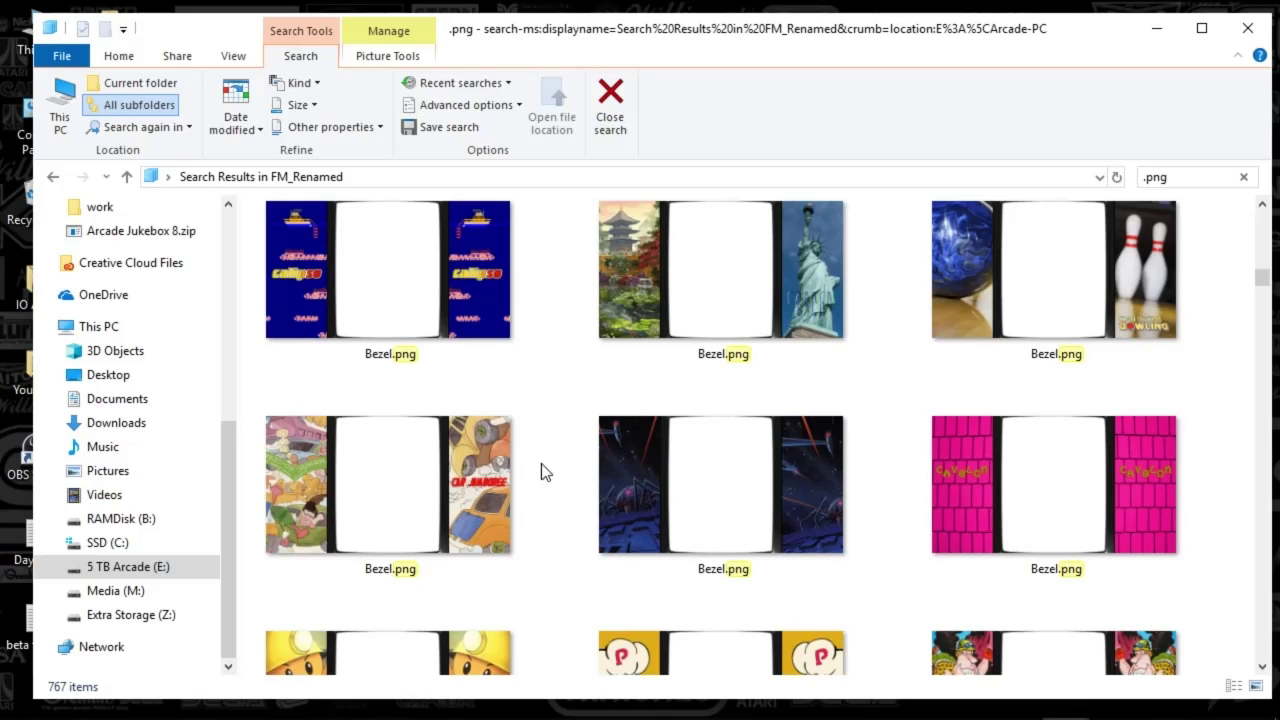
scroll(544, 469, "down", 6)
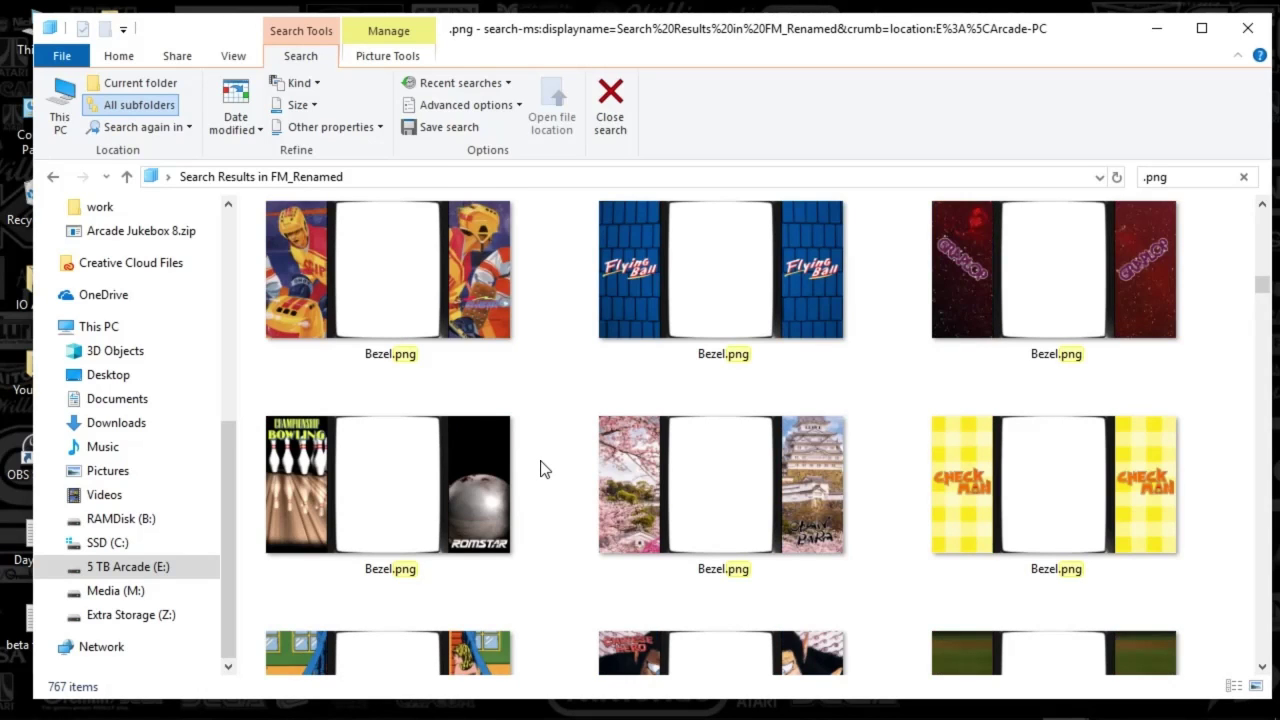
scroll(540, 469, "down", 3)
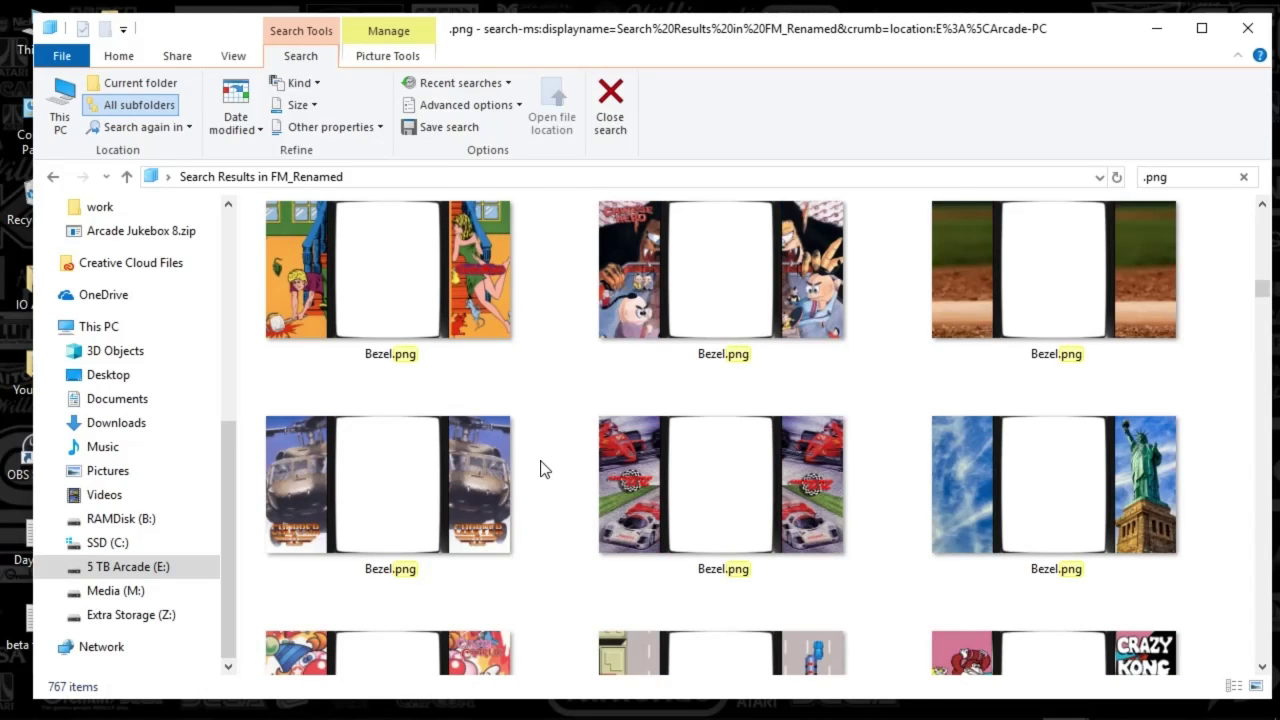
scroll(540, 469, "down", 6)
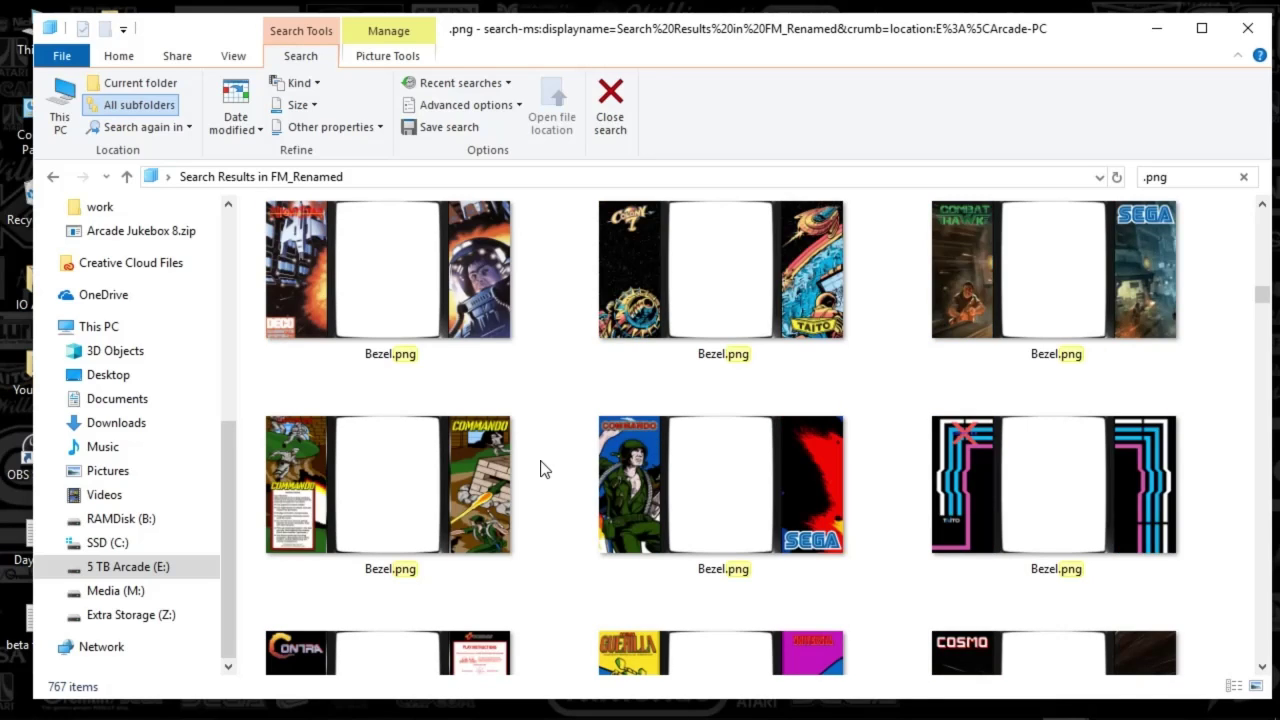
scroll(540, 469, "down", 3)
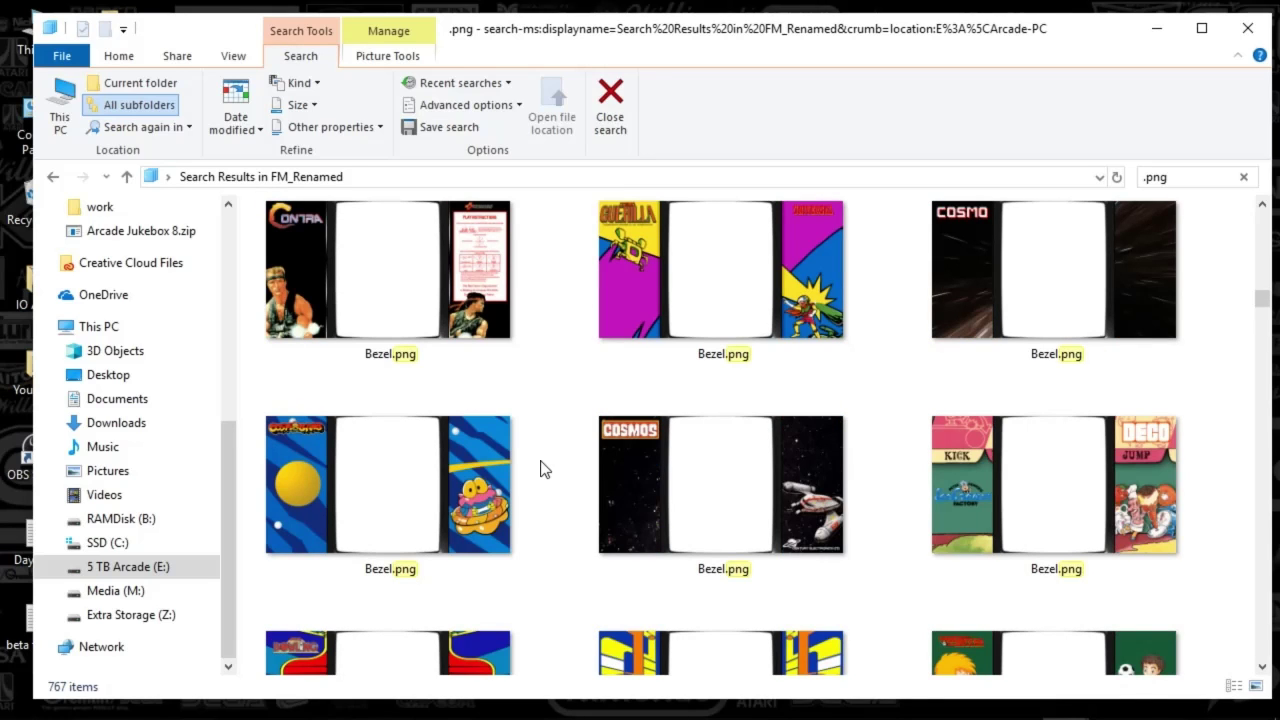
scroll(540, 469, "down", 3)
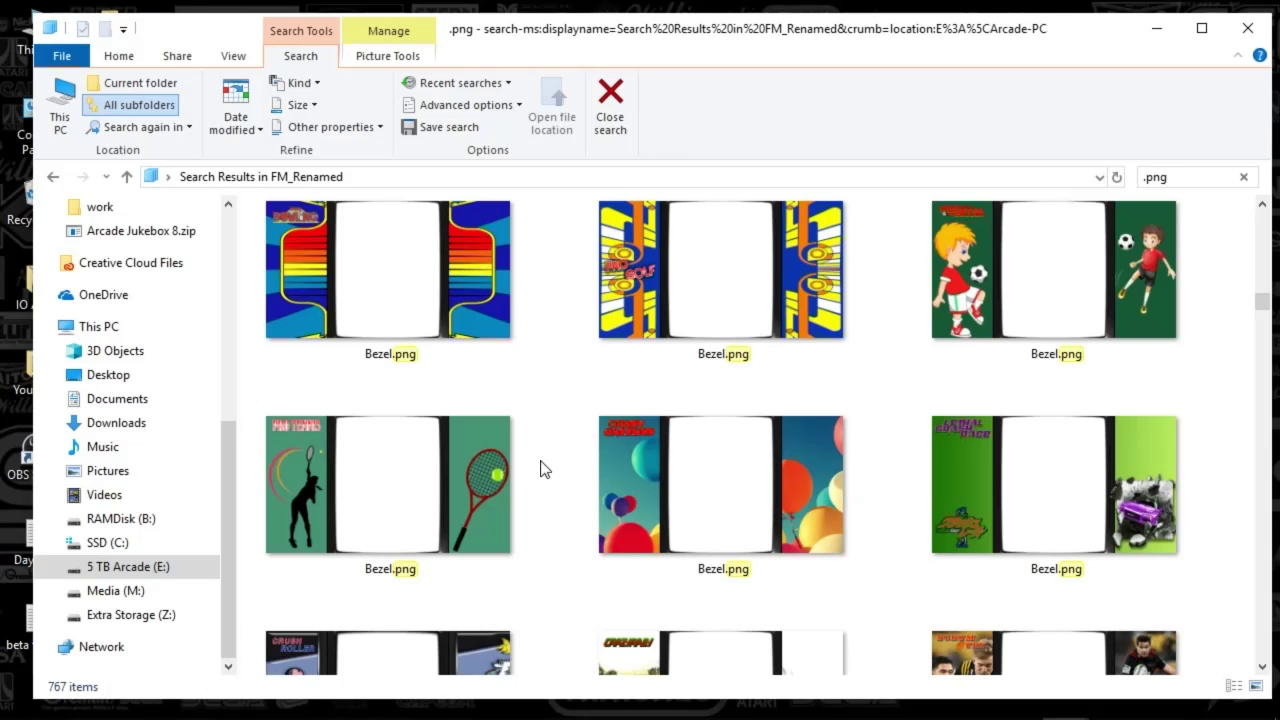
scroll(540, 469, "down", 9)
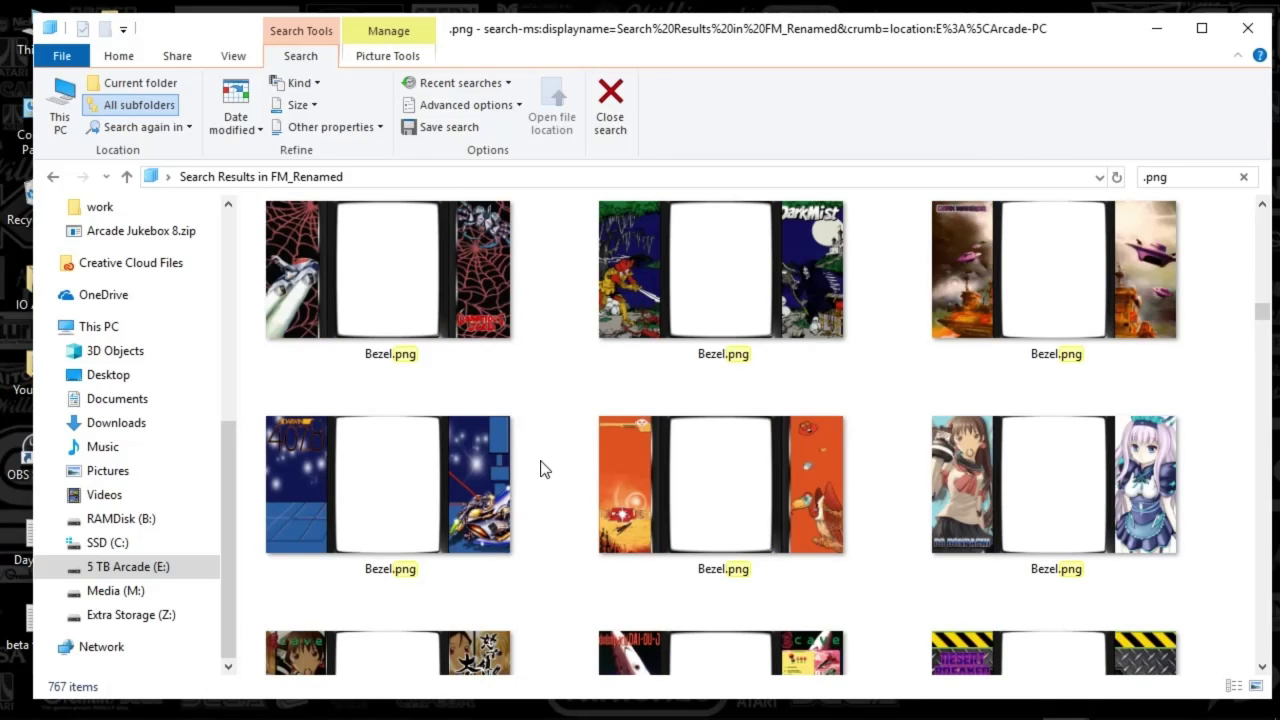
scroll(540, 469, "down", 3)
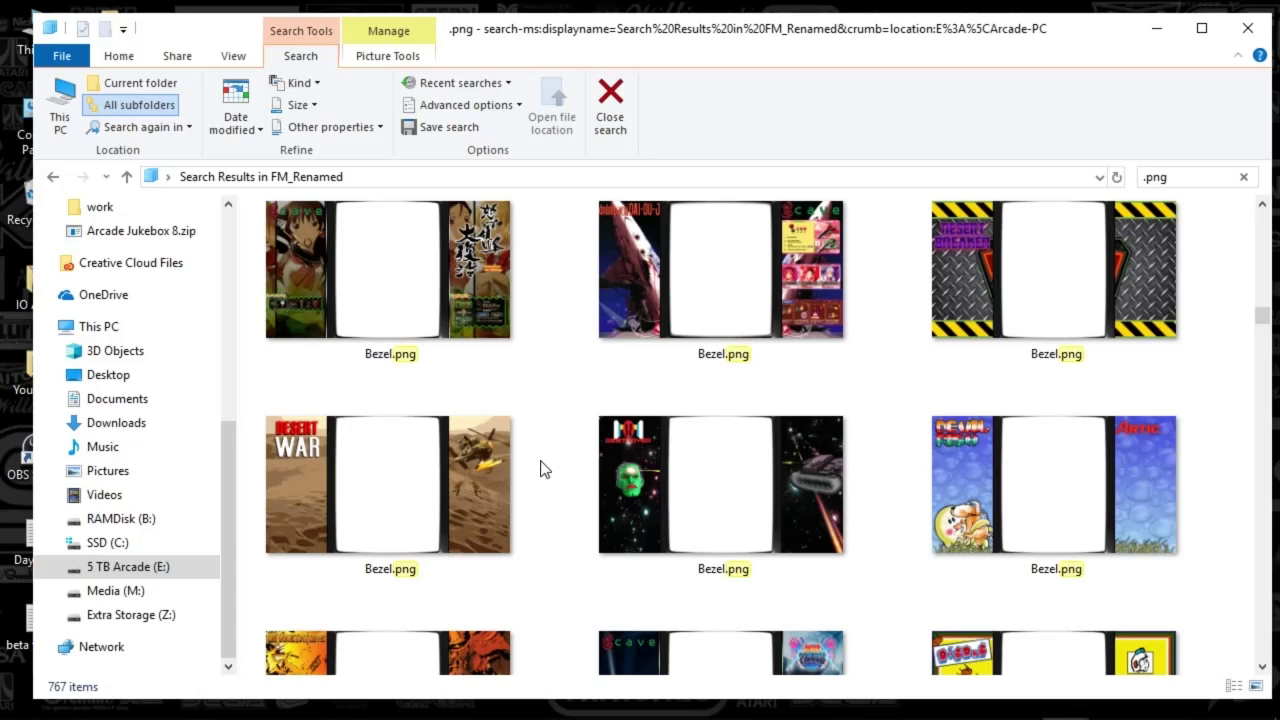
- Look over the vertical bezel artwork from Dingo and Dragon Blaze through Exciting Soccer to Fighting Roller and Fire Battle
scroll(547, 461, "down", 3)
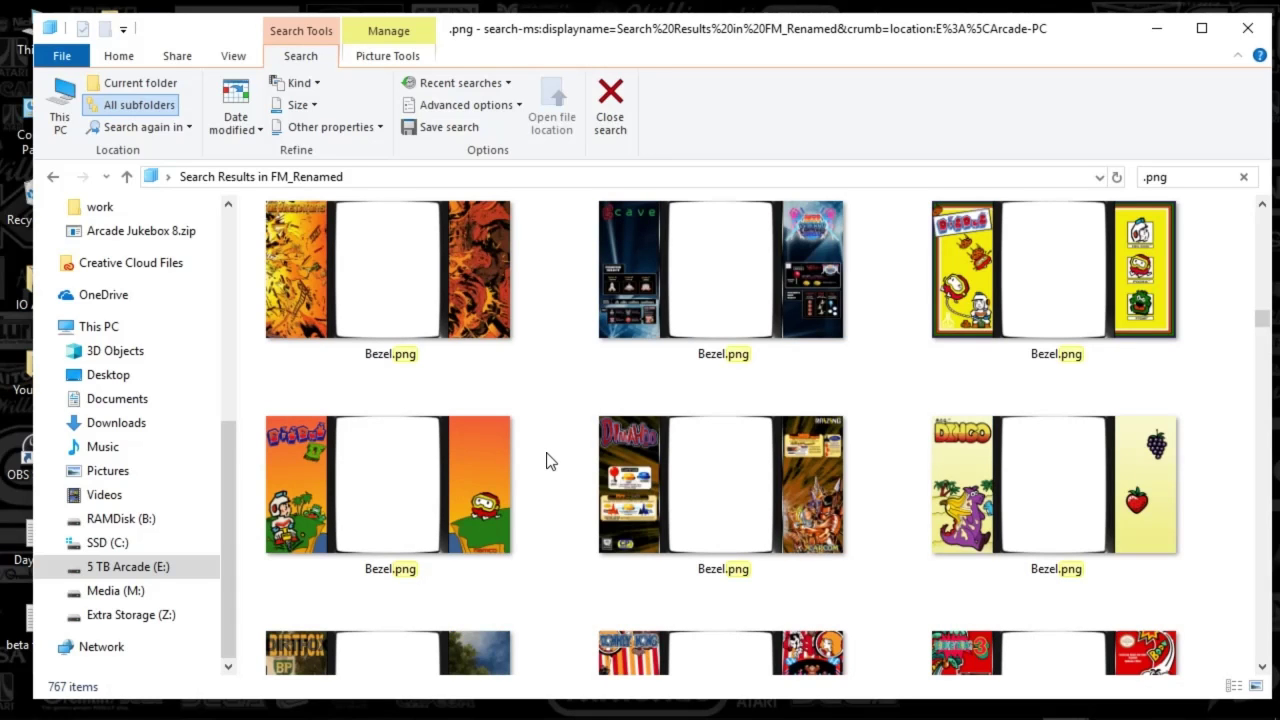
scroll(547, 461, "down", 3)
scroll(547, 461, "down", 3)
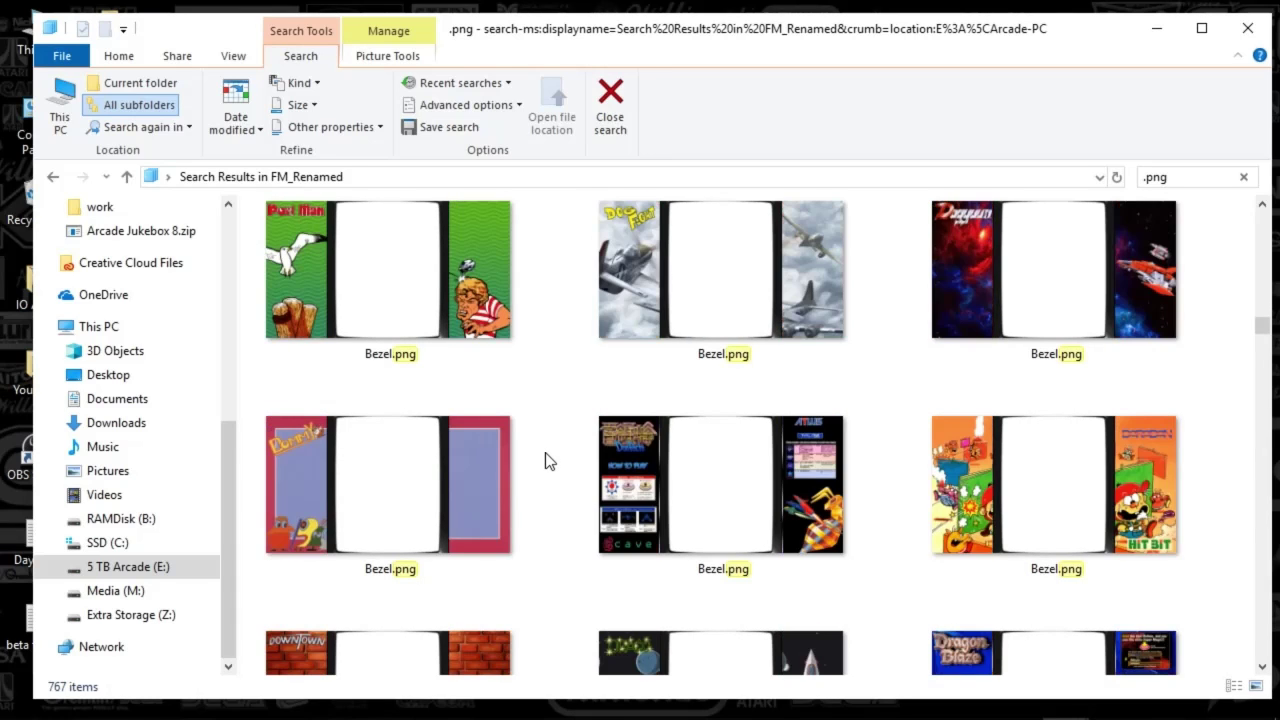
scroll(546, 458, "down", 3)
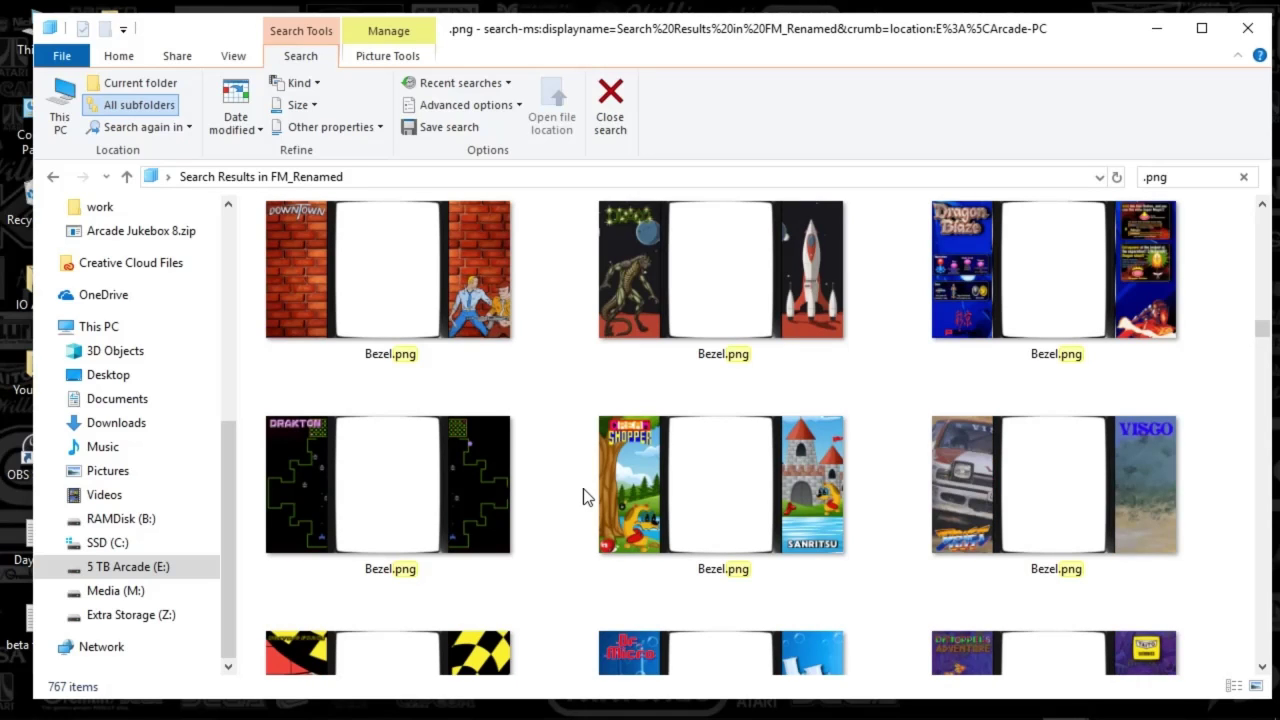
scroll(586, 497, "down", 3)
scroll(586, 497, "down", 3)
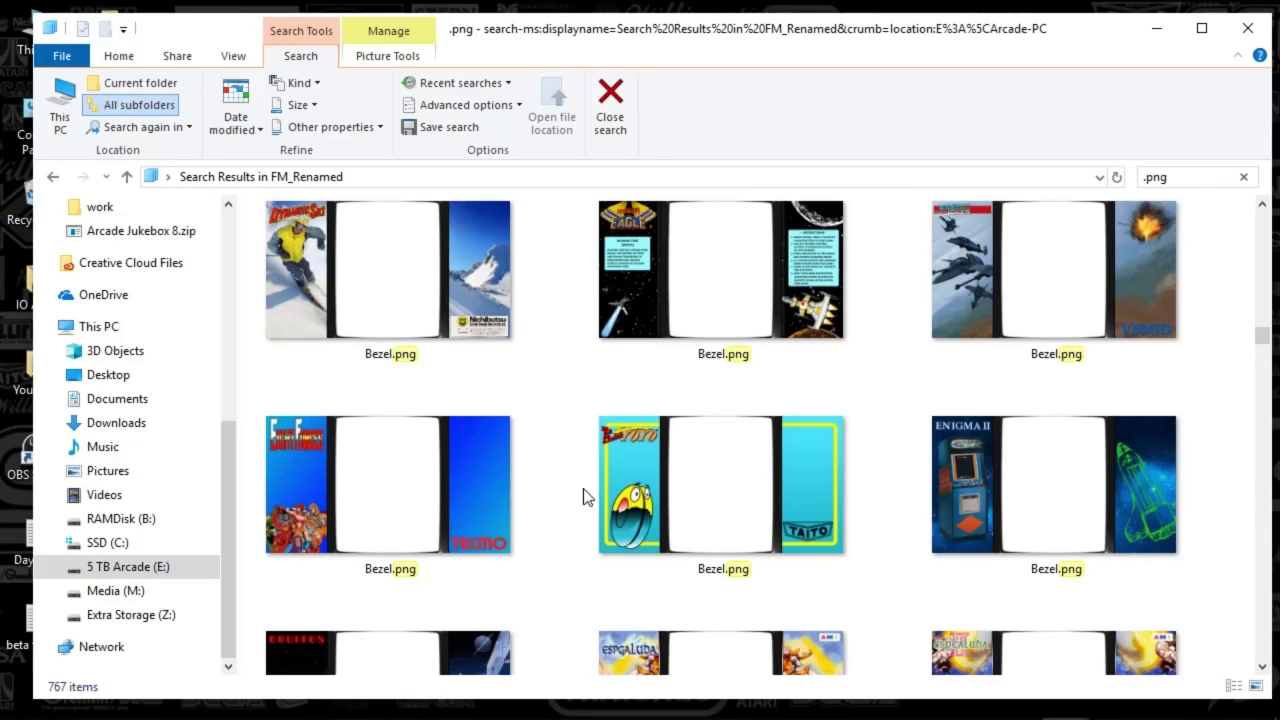
scroll(583, 488, "down", 3)
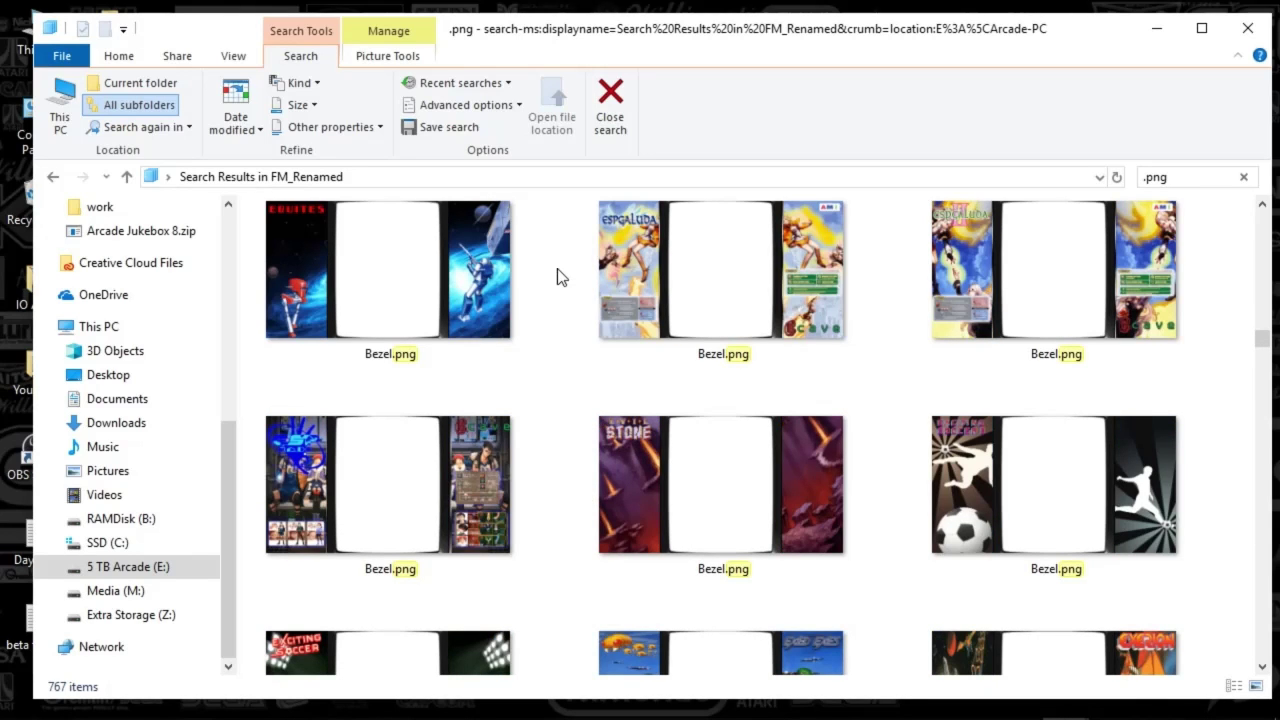
scroll(574, 322, "down", 3)
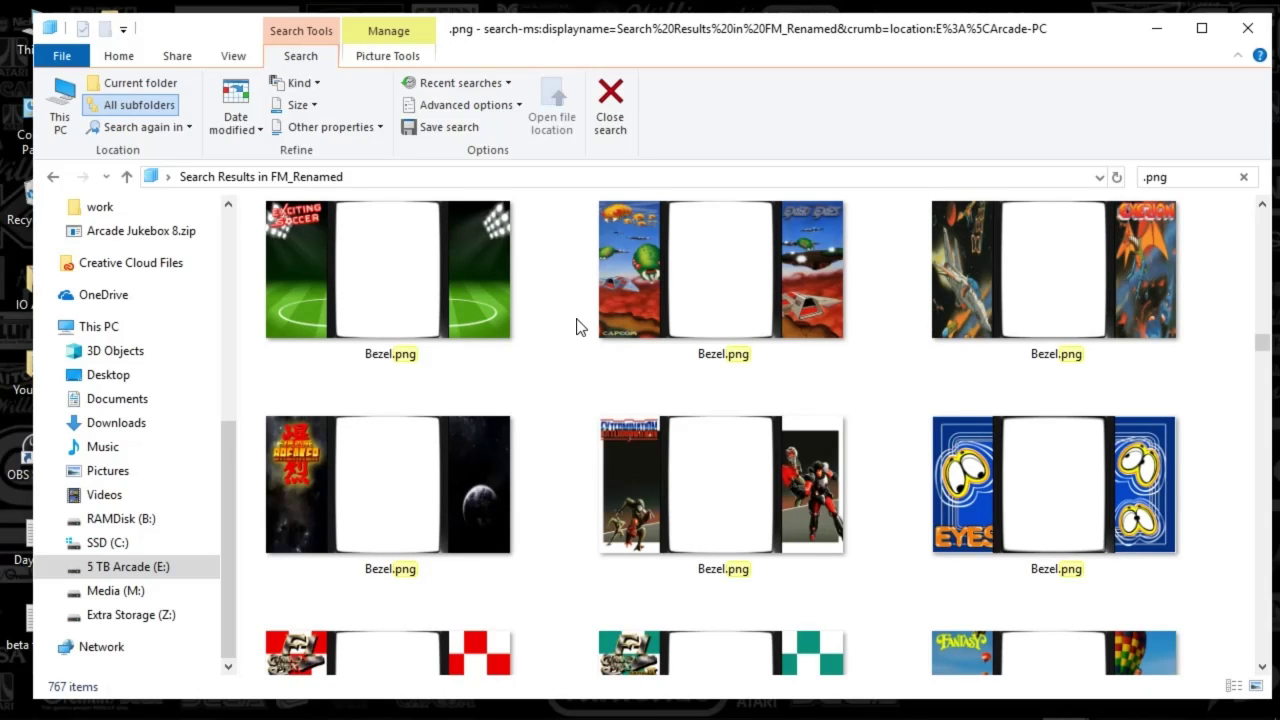
scroll(577, 325, "down", 3)
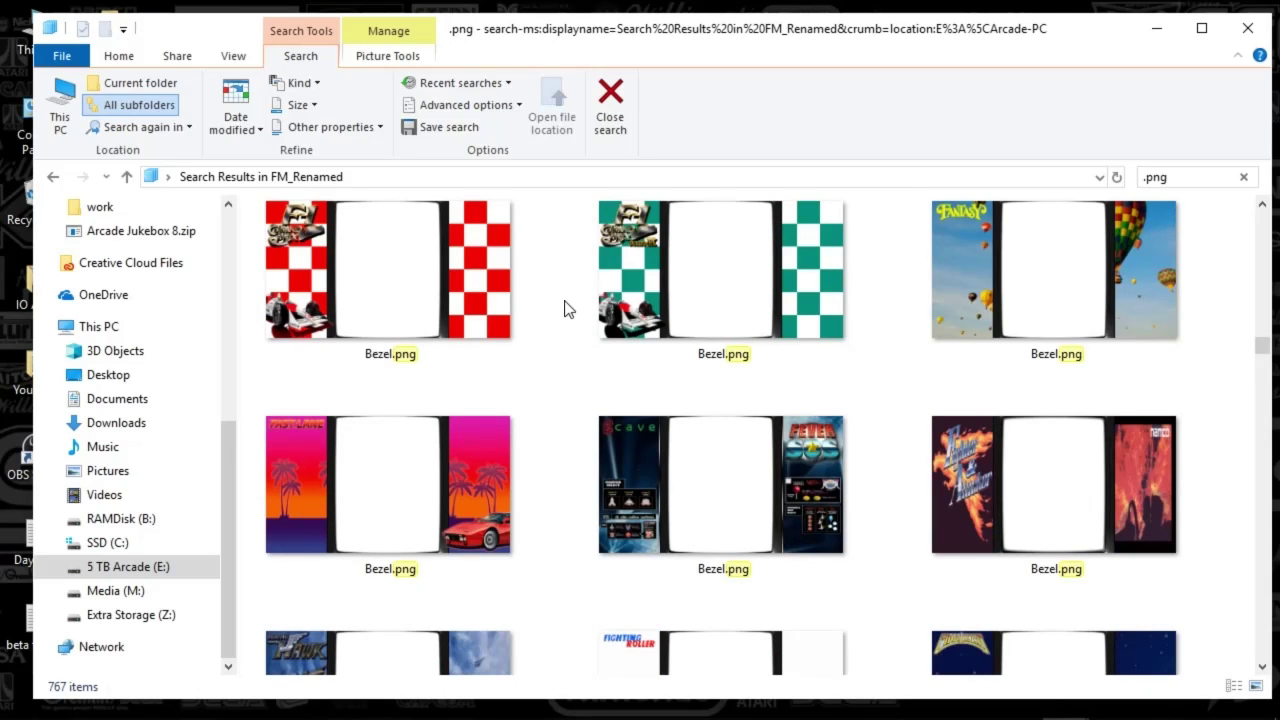
scroll(566, 316, "down", 3)
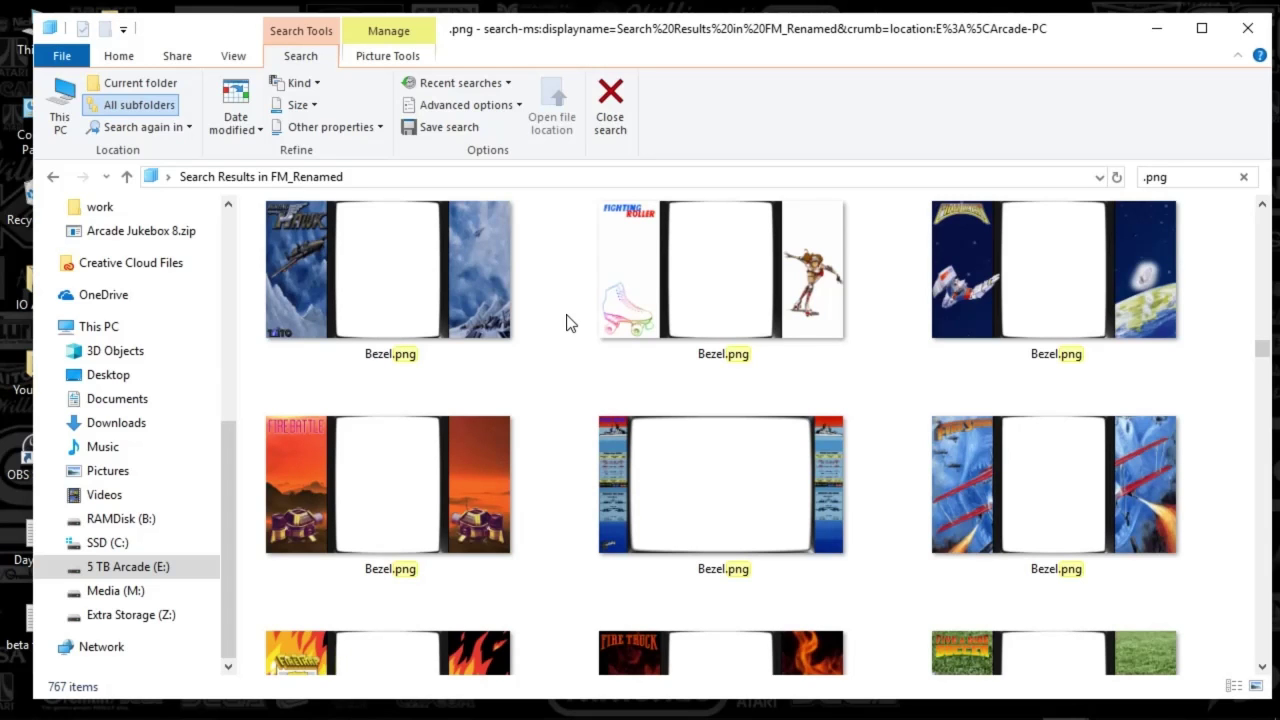
- Look over the vertical bezel artwork from the Galaga bezels through Gyruss and Invader's Revenge to Macho Mouse
scroll(567, 326, "down", 9)
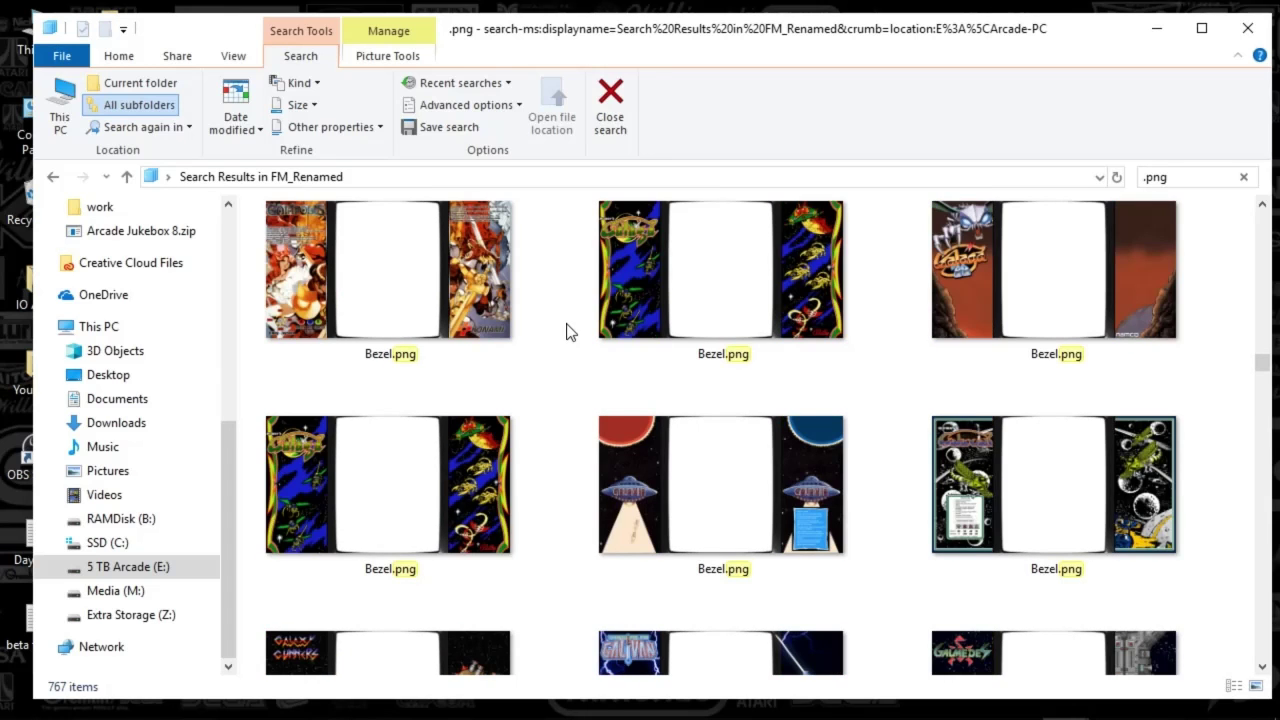
scroll(566, 332, "down", 3)
scroll(566, 332, "down", 6)
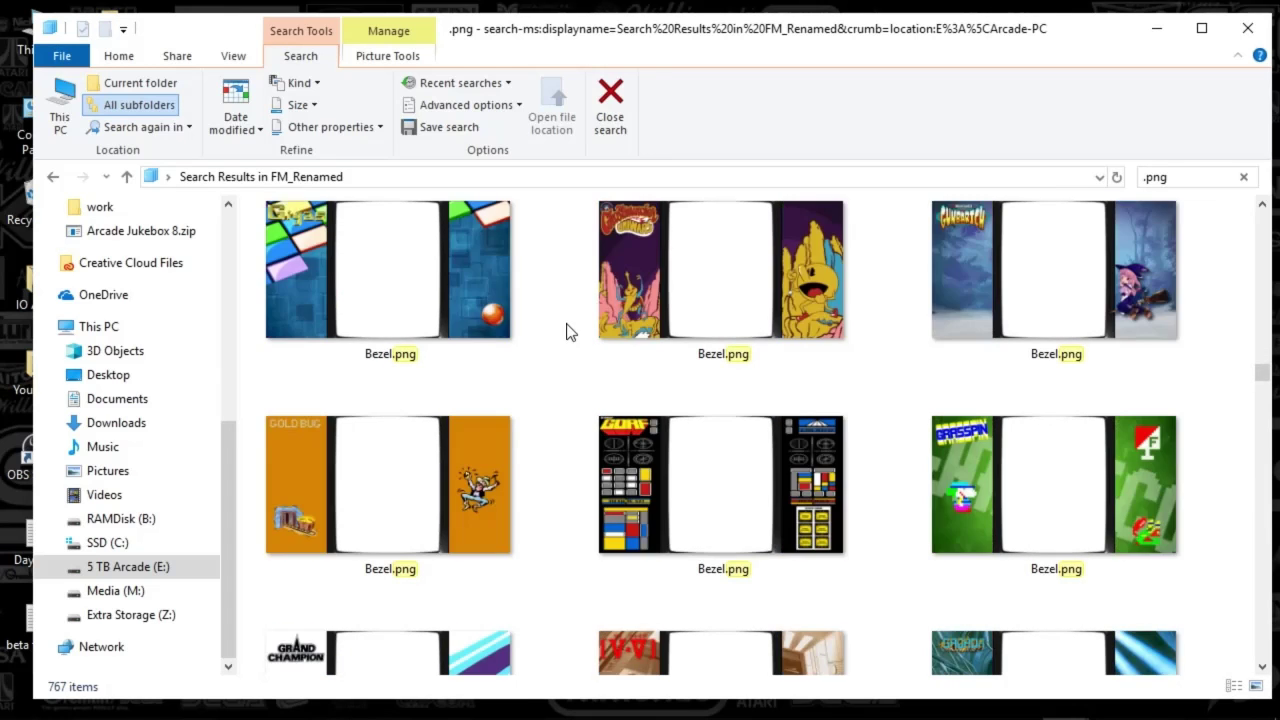
scroll(566, 332, "down", 6)
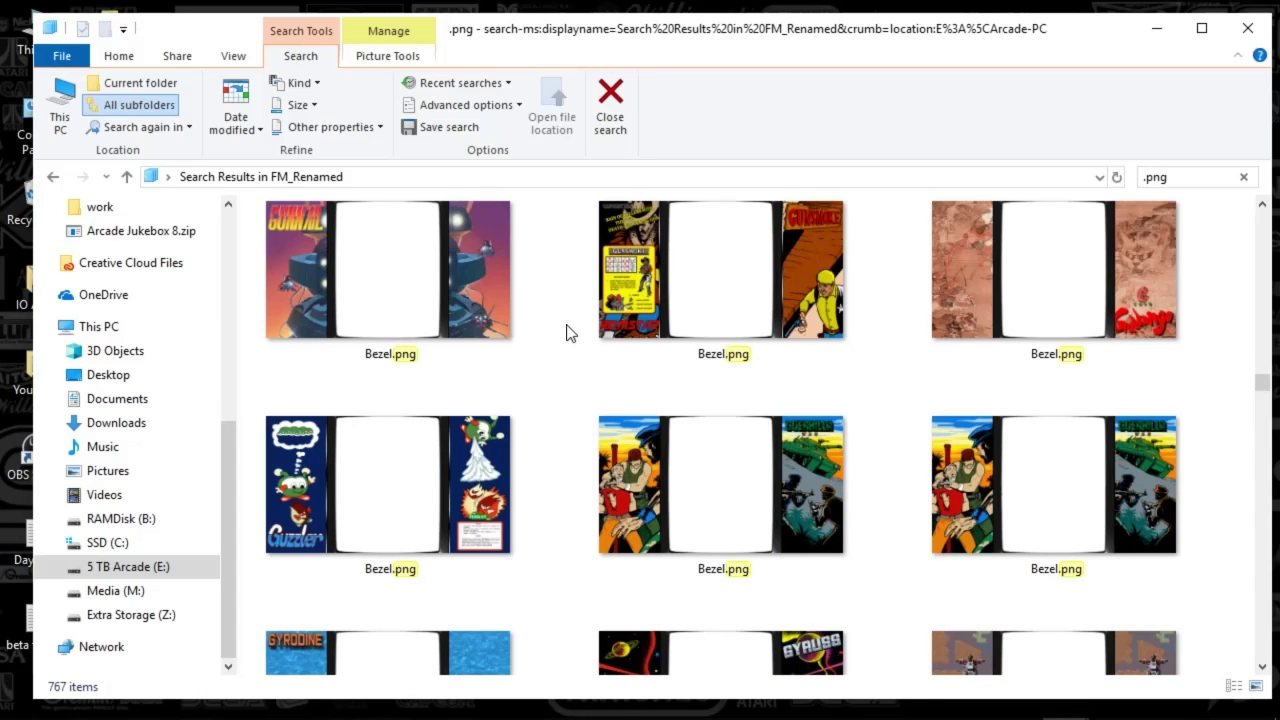
scroll(568, 345, "down", 12)
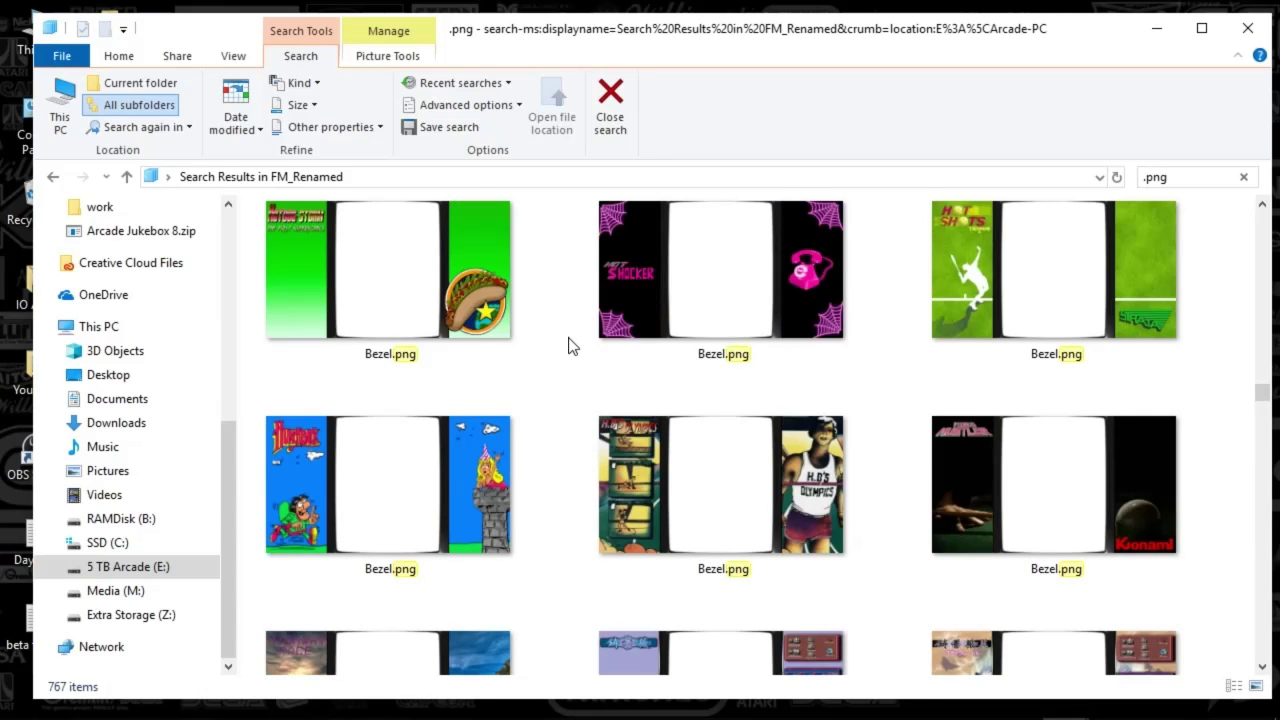
scroll(568, 345, "down", 12)
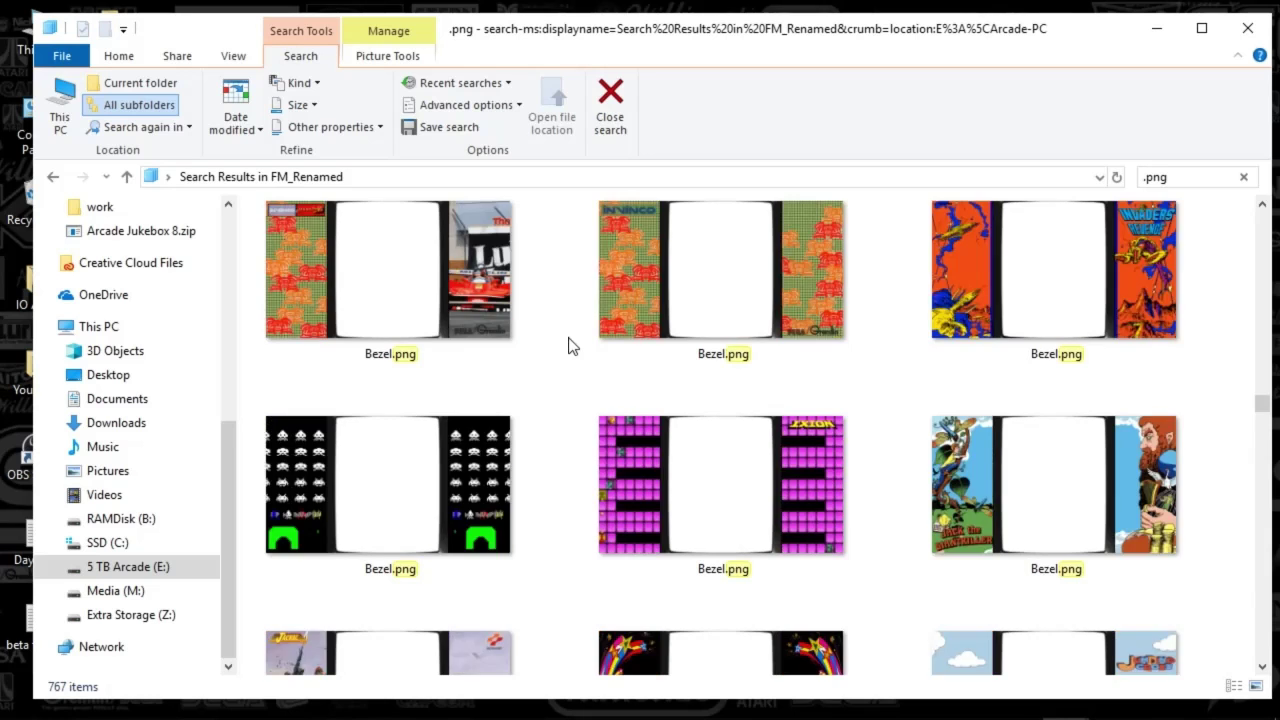
scroll(568, 345, "down", 3)
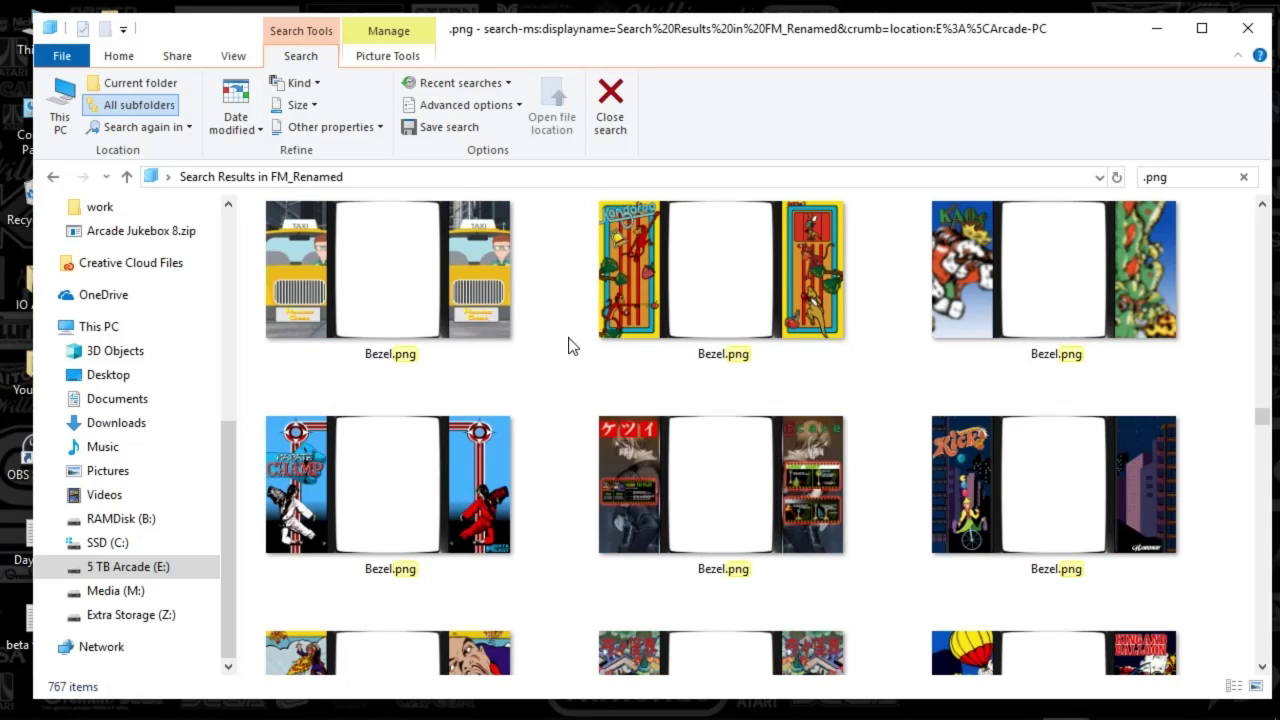
scroll(568, 345, "down", 6)
scroll(568, 345, "down", 9)
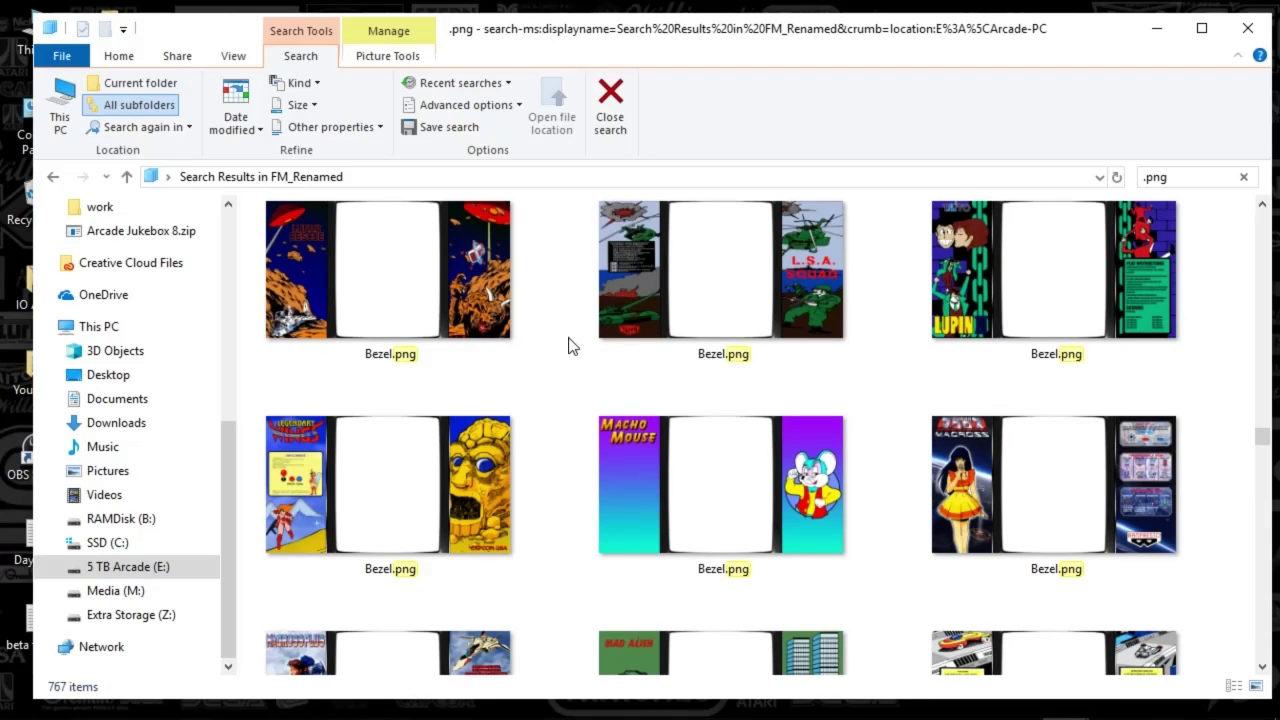
- Inspect the file details of the blue bezel beside Mad Shark and look over the following vertical bezels as far as Meta Fox
scroll(568, 345, "down", 3)
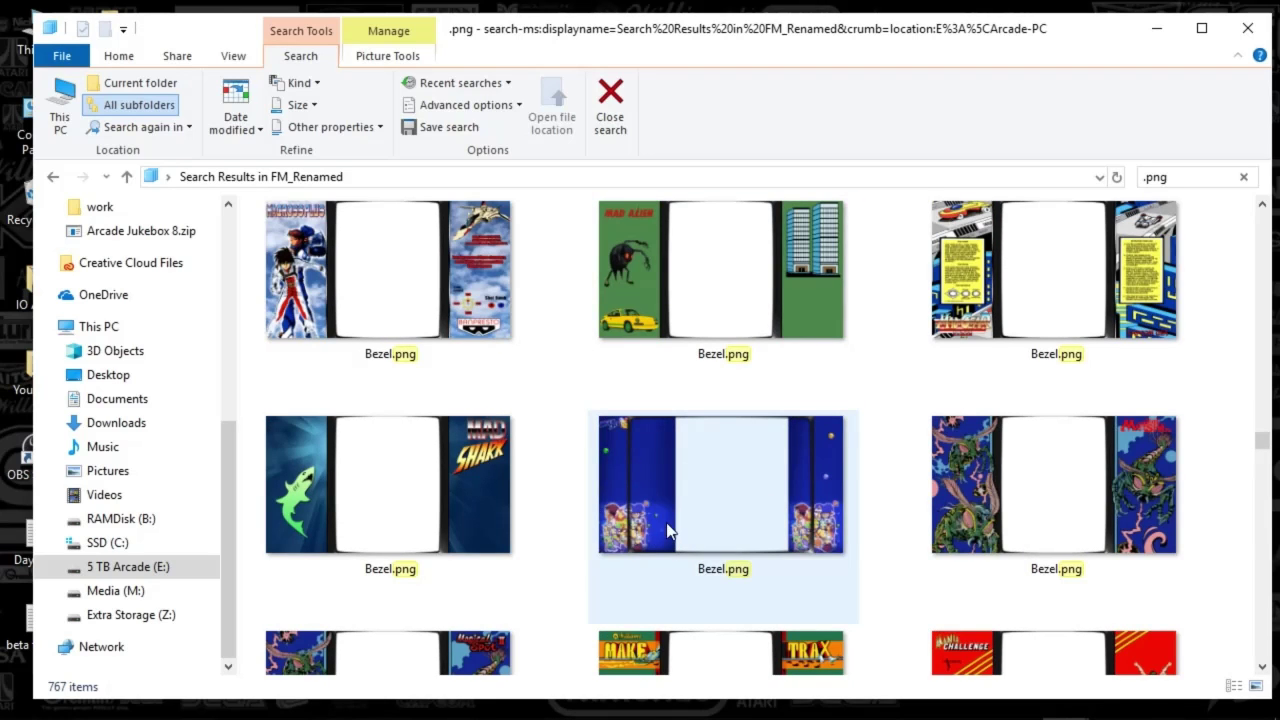
mouse_move(679, 530)
mouse_move(773, 414)
mouse_move(744, 477)
scroll(771, 481, "down", 2)
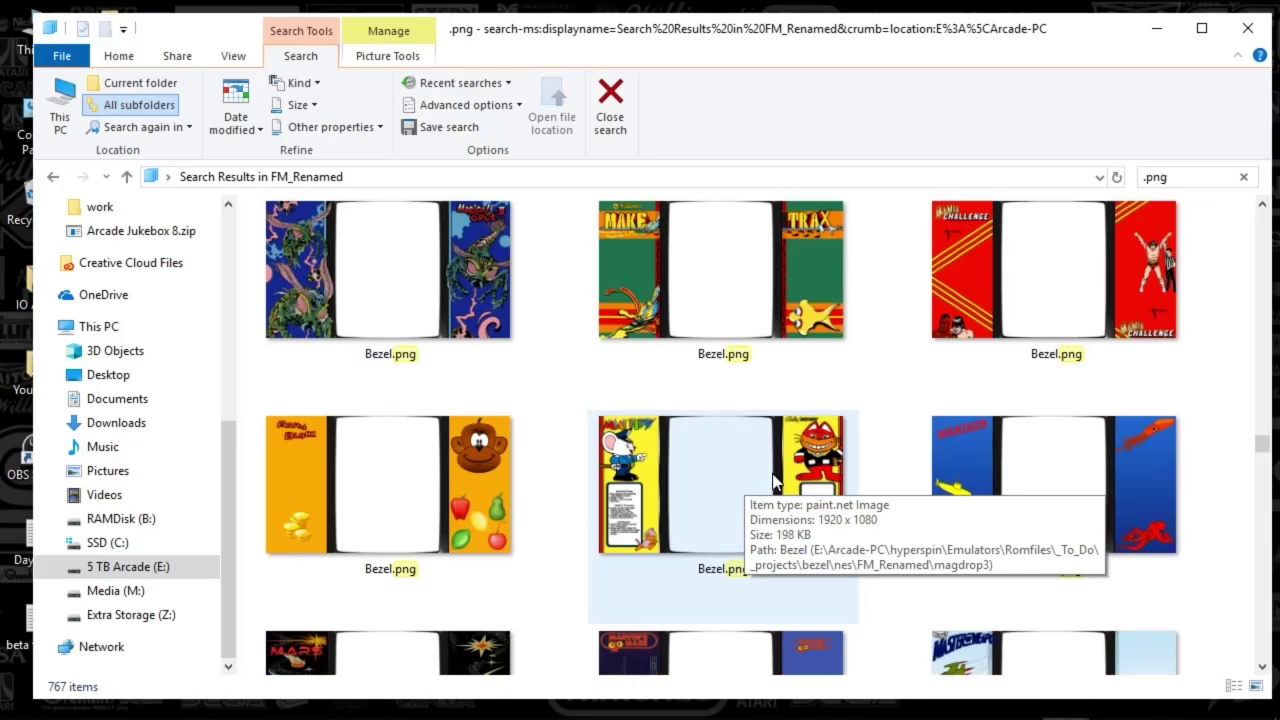
scroll(823, 397, "down", 2)
scroll(830, 410, "down", 2)
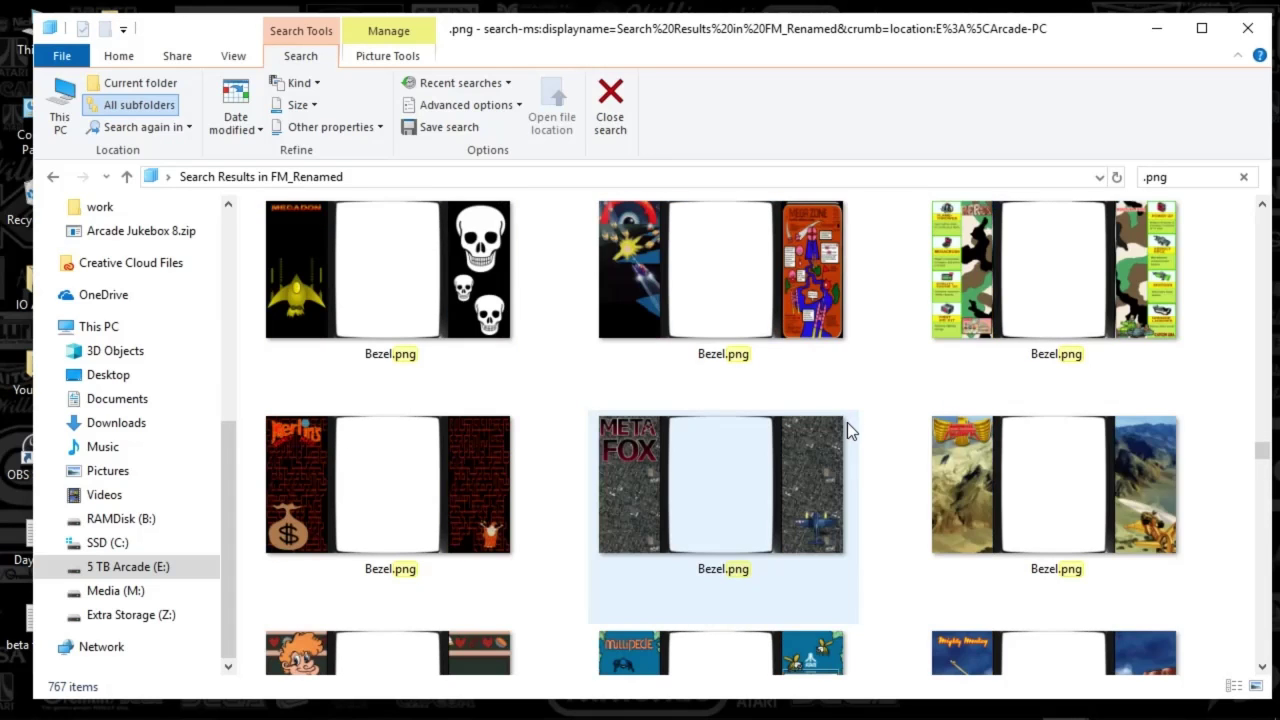
- Look over the vertical bezel artwork from Millipede and Monster Bash through Ms. Pac-Man and Orbitron to Pinball Action
scroll(900, 420, "down", 2)
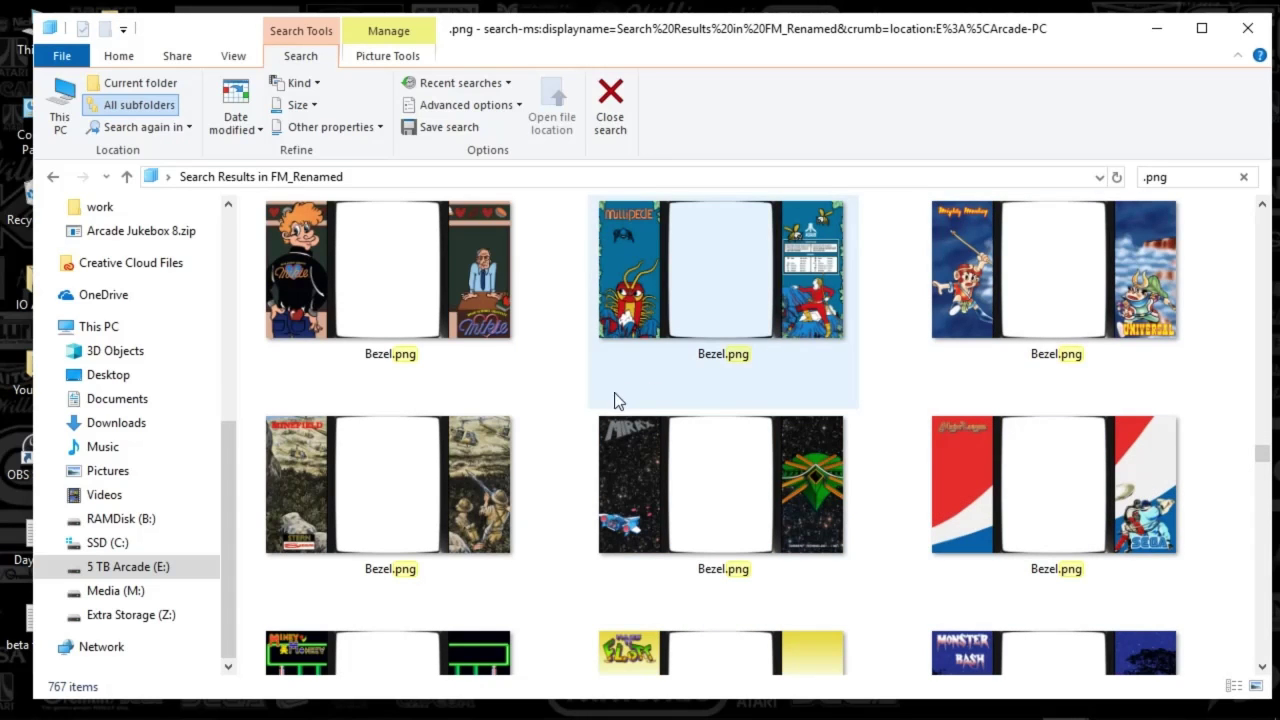
scroll(554, 350, "down", 3)
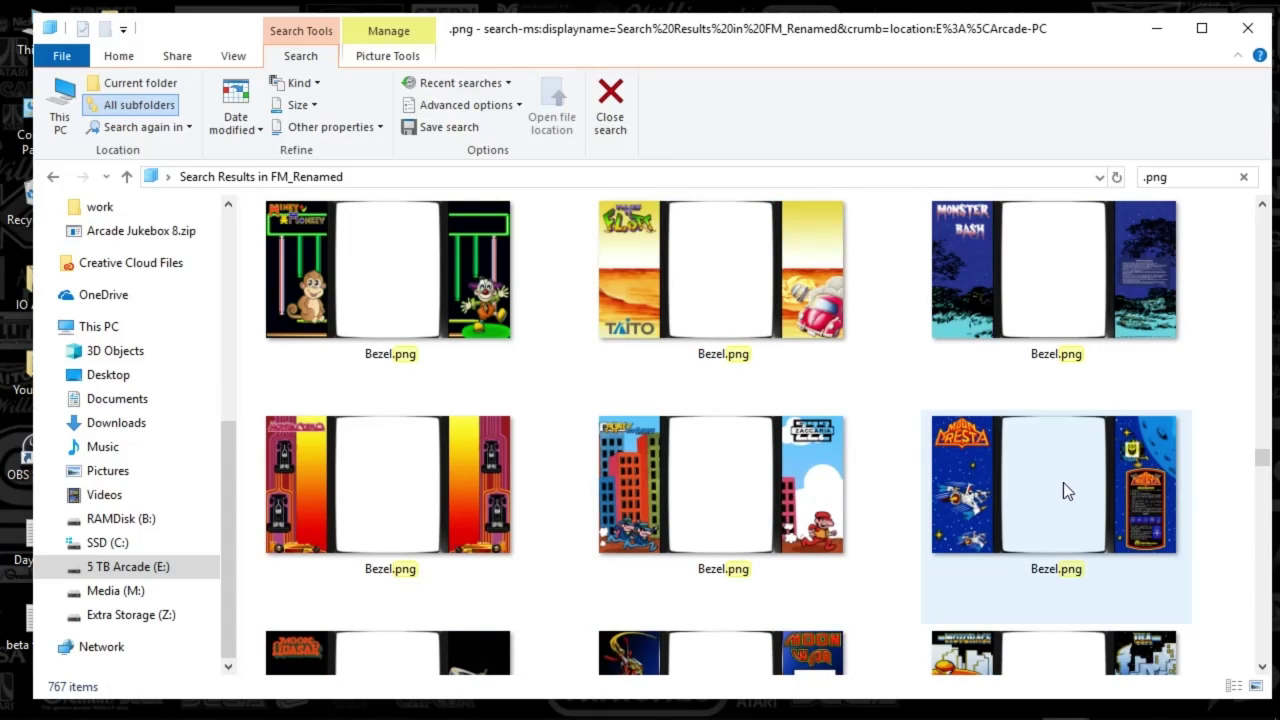
scroll(1065, 485, "down", 2)
scroll(1067, 485, "down", 2)
scroll(1067, 485, "down", 2)
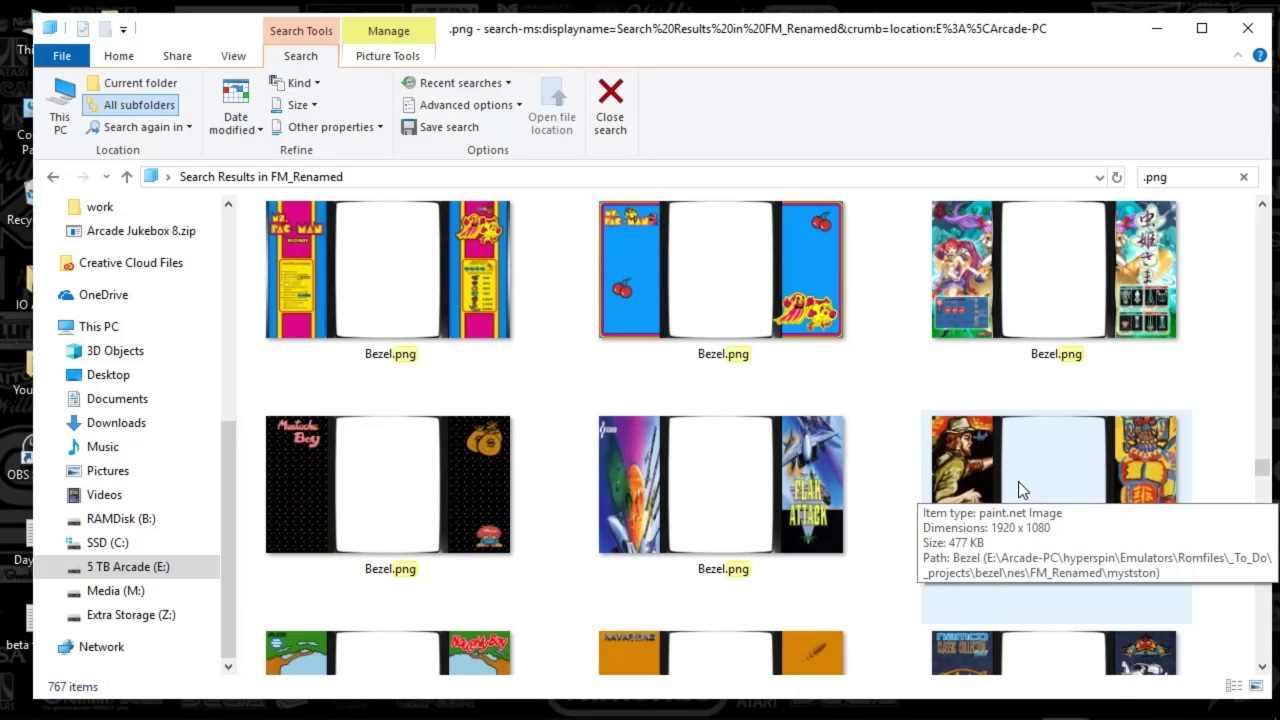
scroll(1012, 479, "down", 4)
scroll(1013, 480, "down", 4)
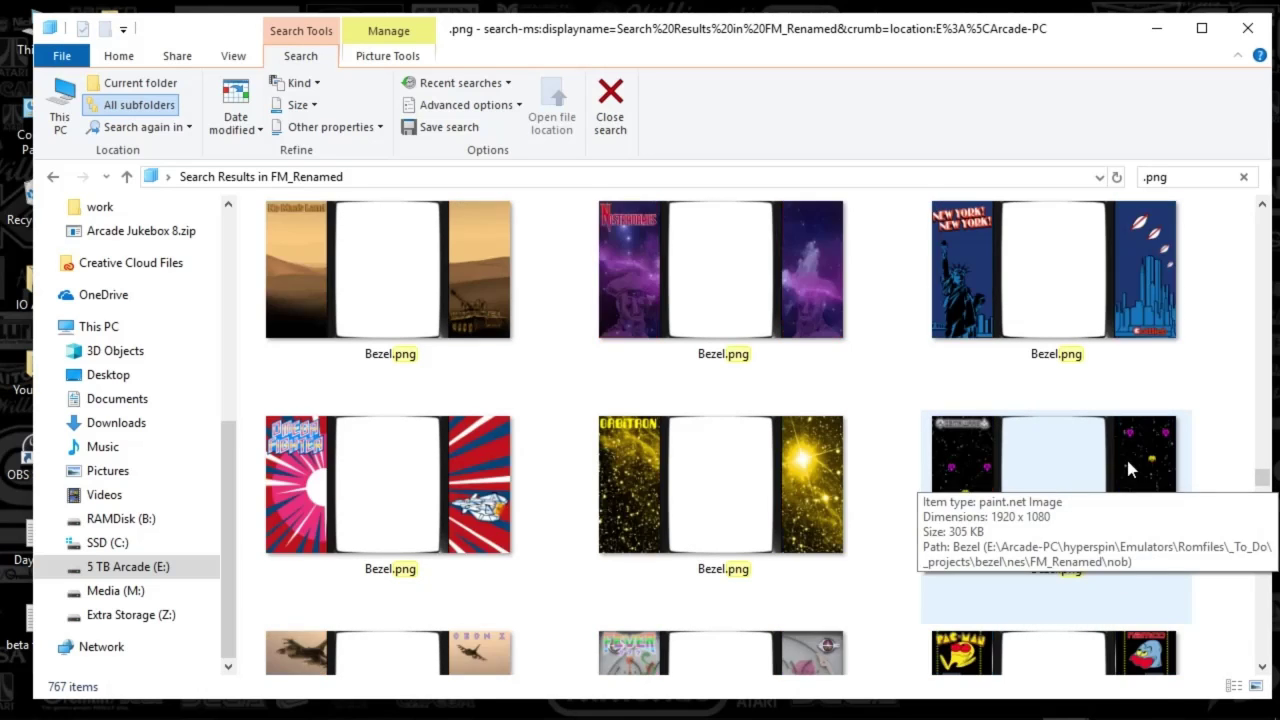
scroll(1013, 460, "down", 2)
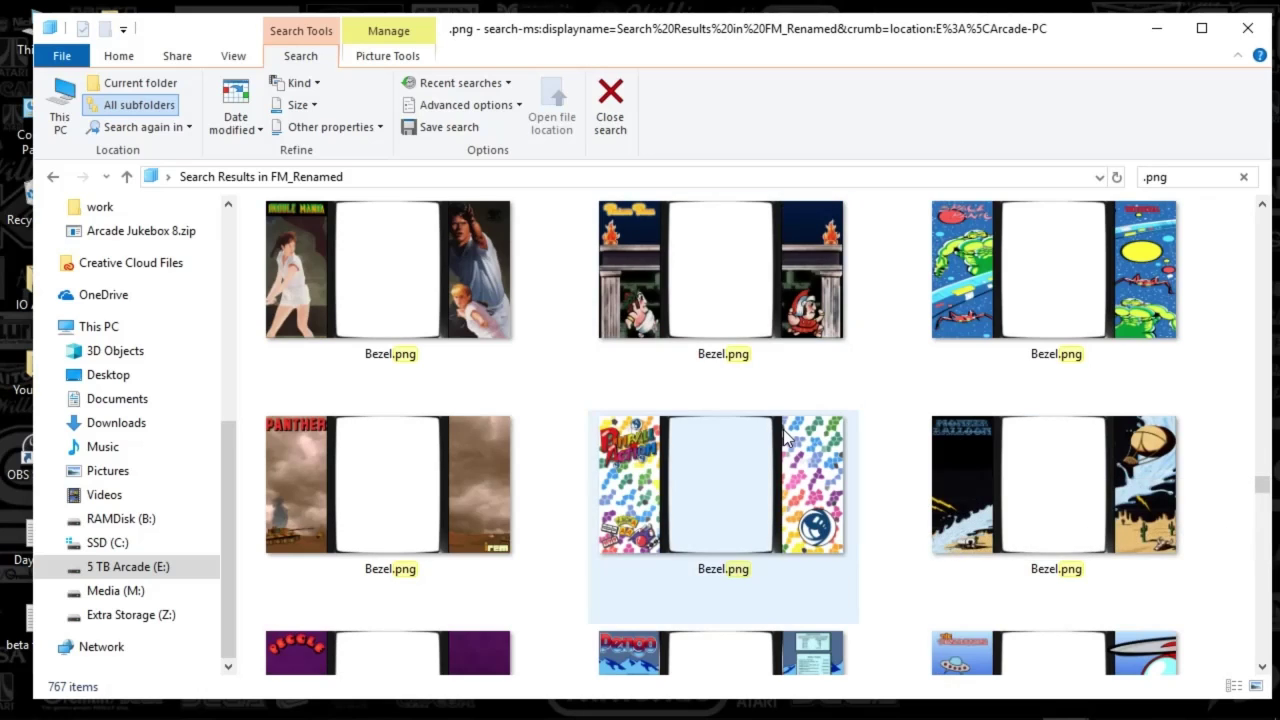
- Examine the vertical bezels from Pisces and Polaris through Porky and Q*bert to Rally Bike and Raiden Fighters
scroll(790, 428, "down", 2)
scroll(790, 428, "down", 2)
scroll(792, 427, "down", 2)
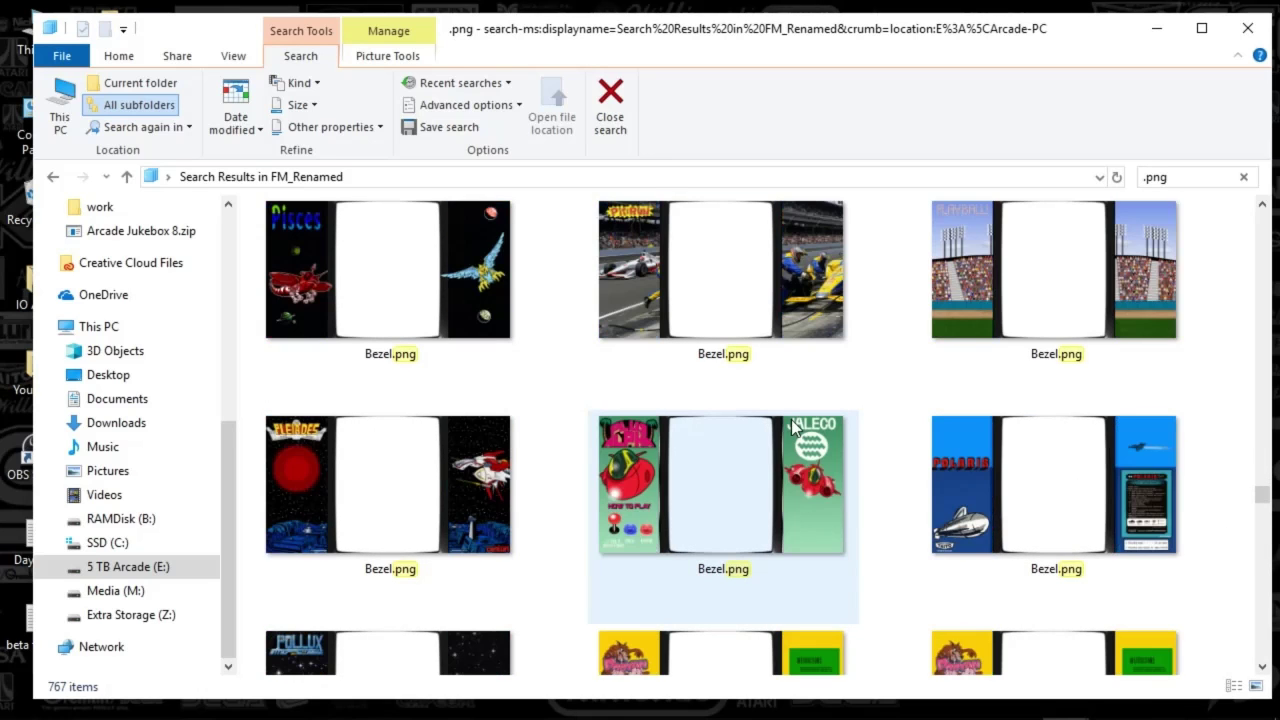
scroll(803, 424, "down", 2)
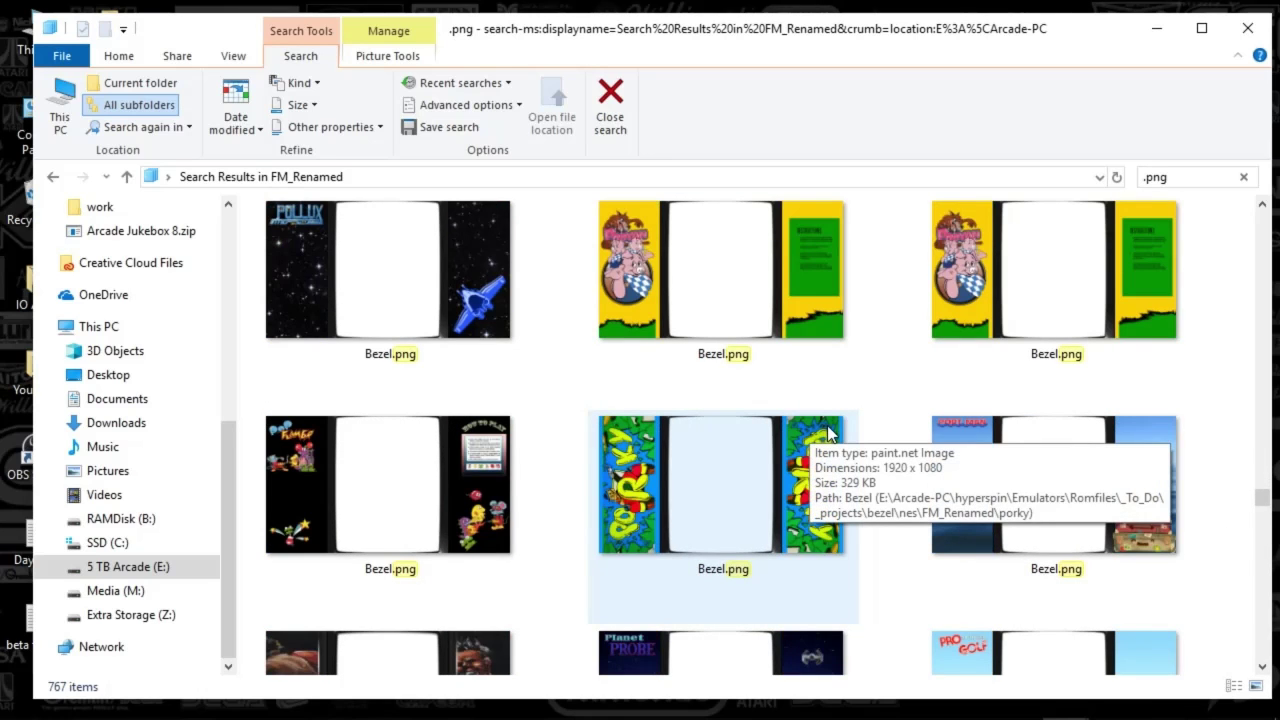
scroll(825, 428, "down", 2)
scroll(884, 421, "down", 4)
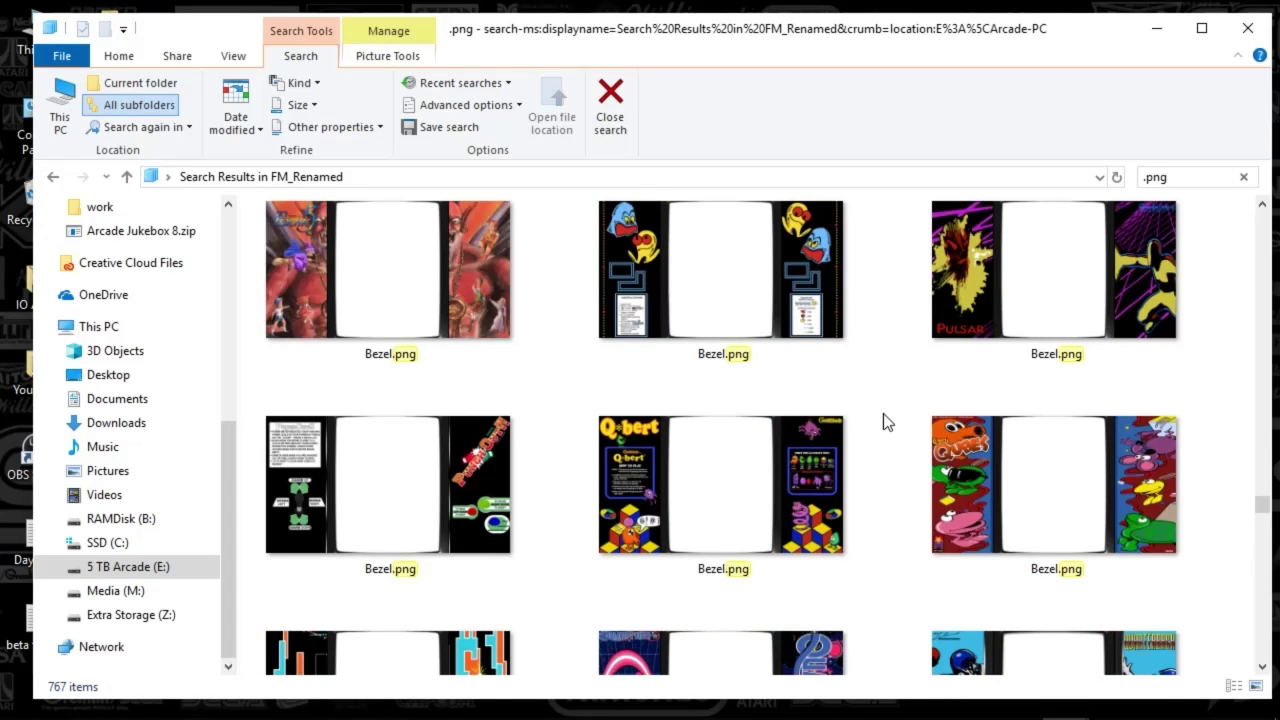
scroll(884, 421, "down", 2)
scroll(884, 421, "down", 2)
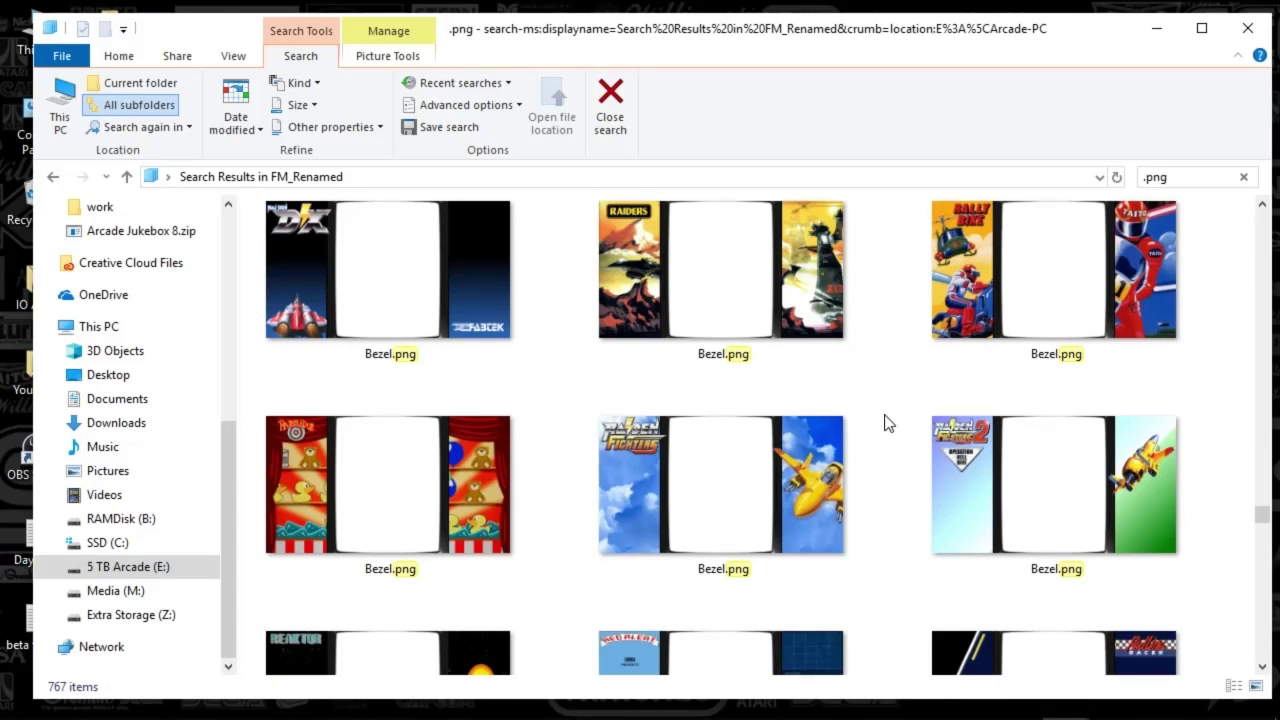
- Look over the vertical bezels from Rescue and Road Fighter through Super Basketball and Sky Army to Space Launcher and Space Odyssey
scroll(886, 423, "down", 4)
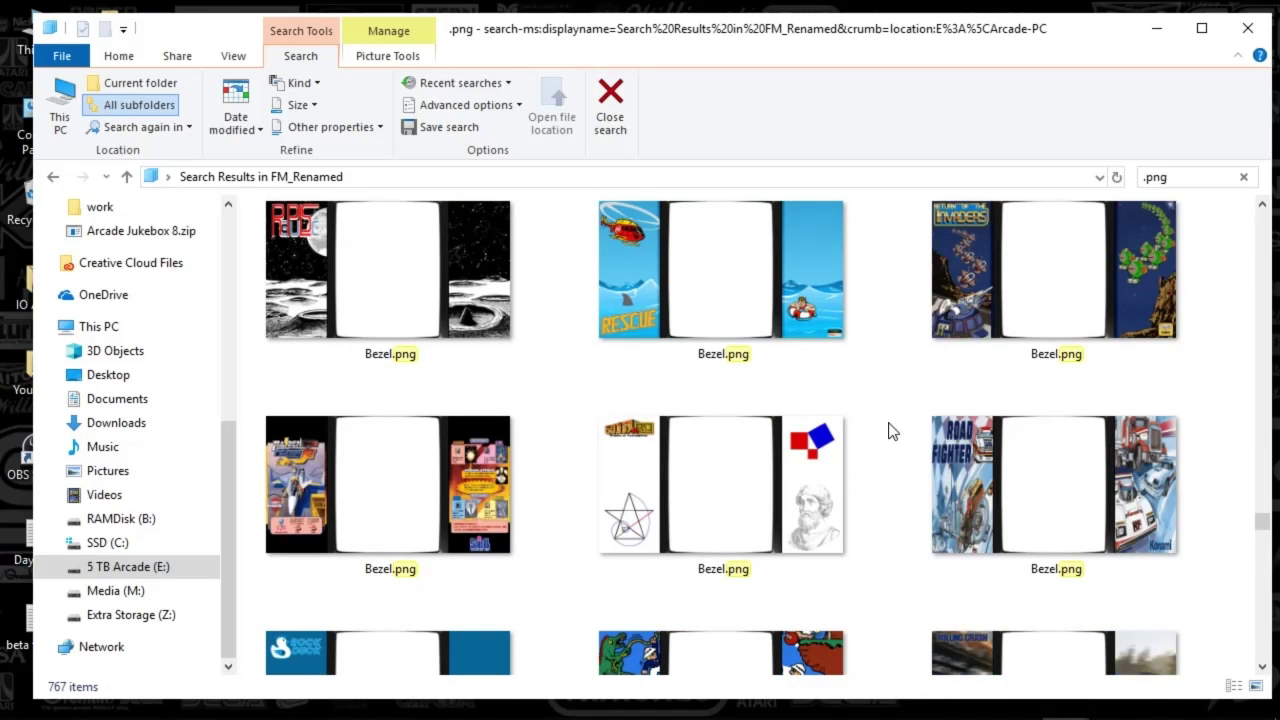
scroll(891, 430, "down", 8)
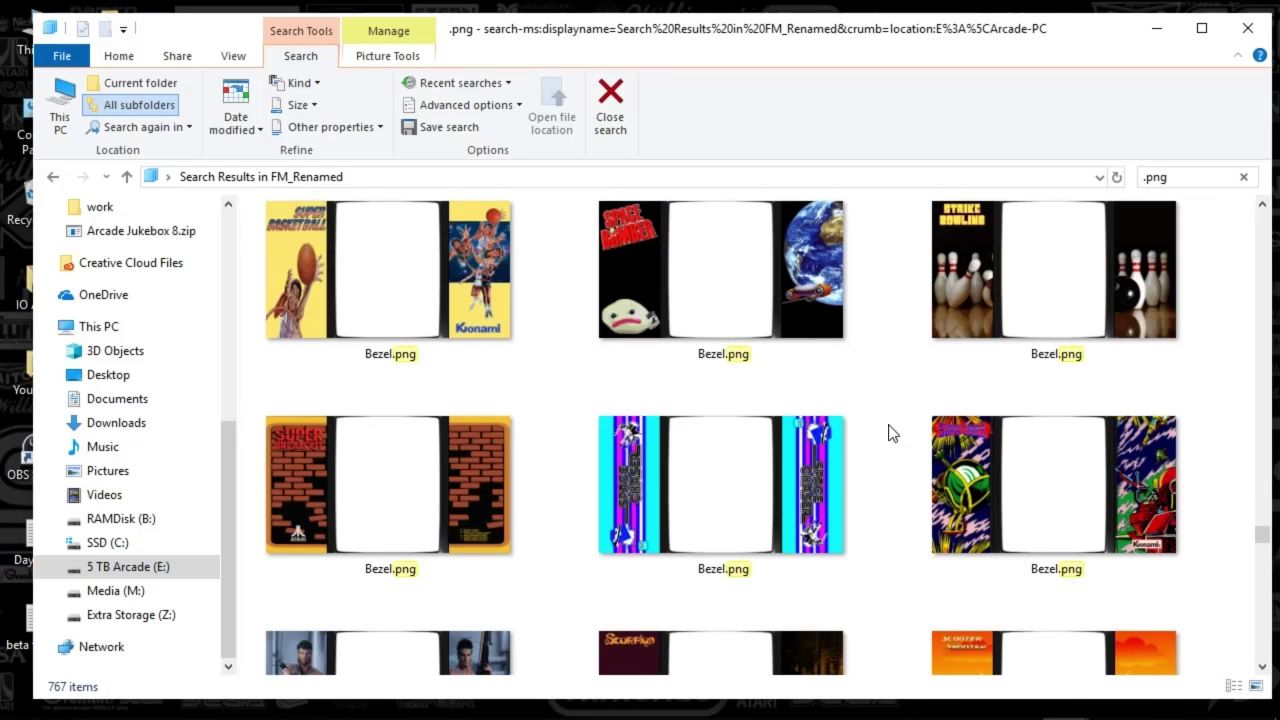
scroll(893, 433, "down", 2)
scroll(893, 433, "down", 2)
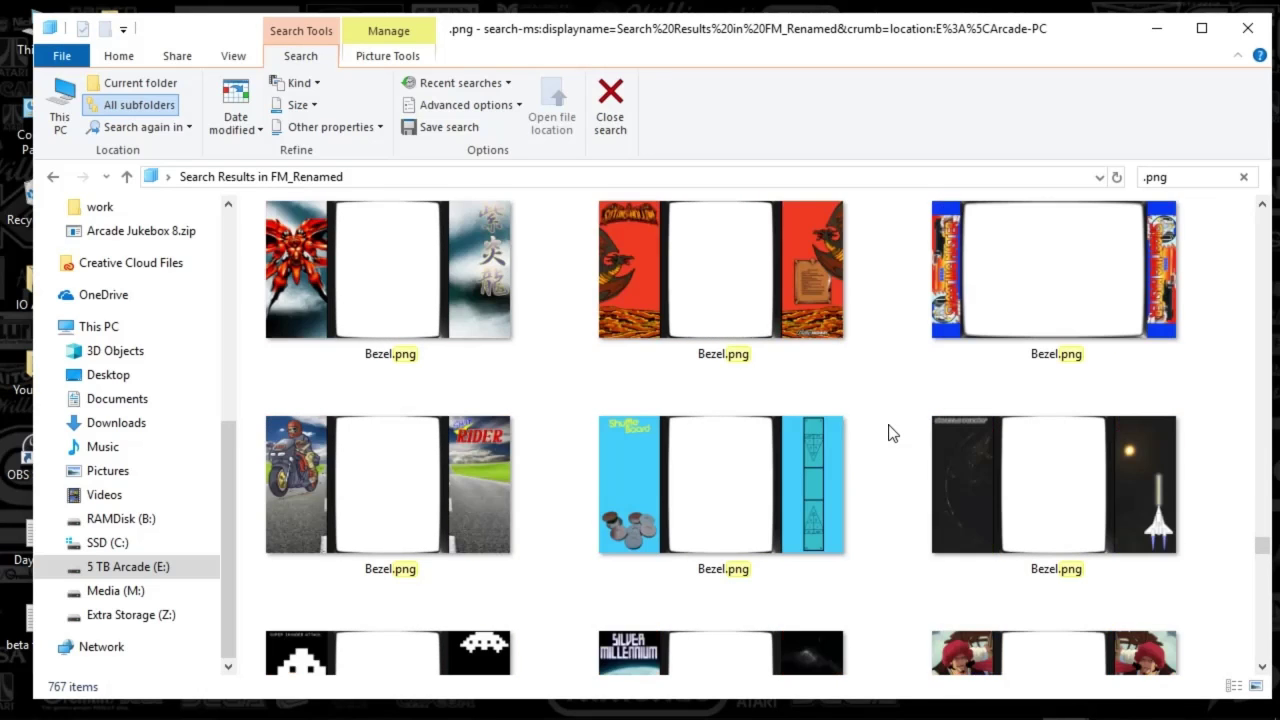
scroll(891, 432, "down", 4)
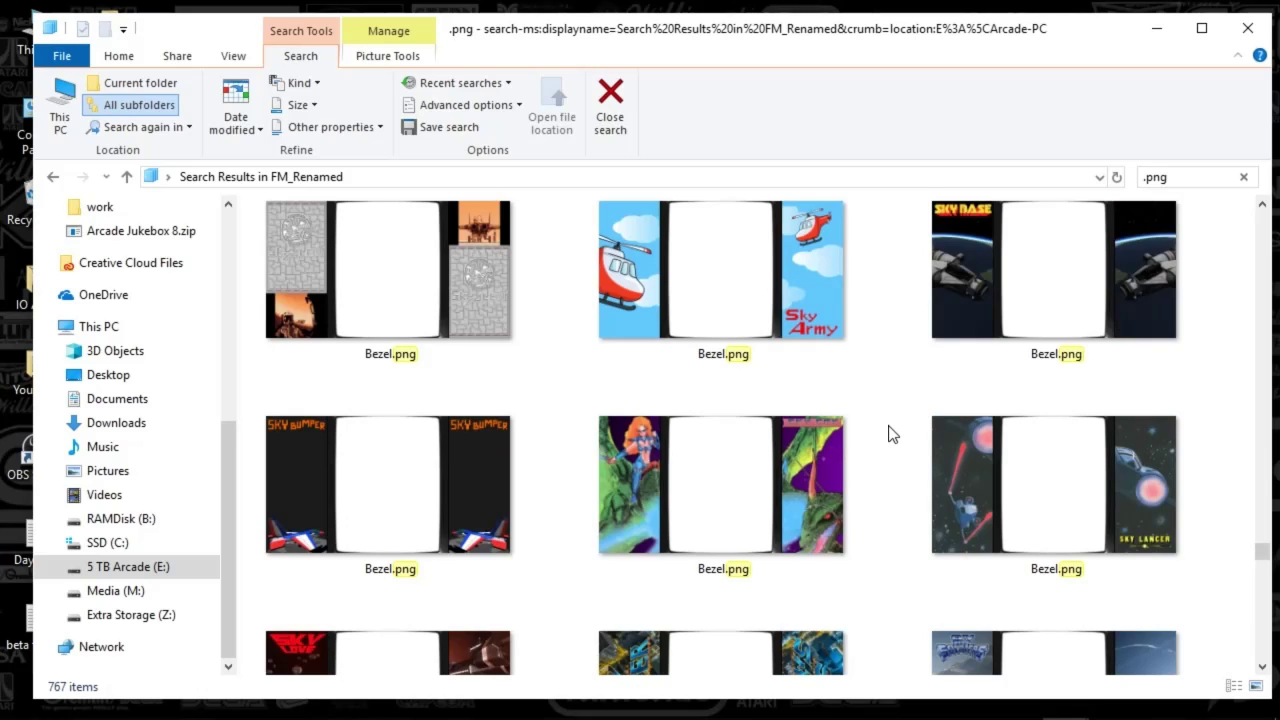
scroll(891, 432, "down", 2)
scroll(893, 433, "down", 2)
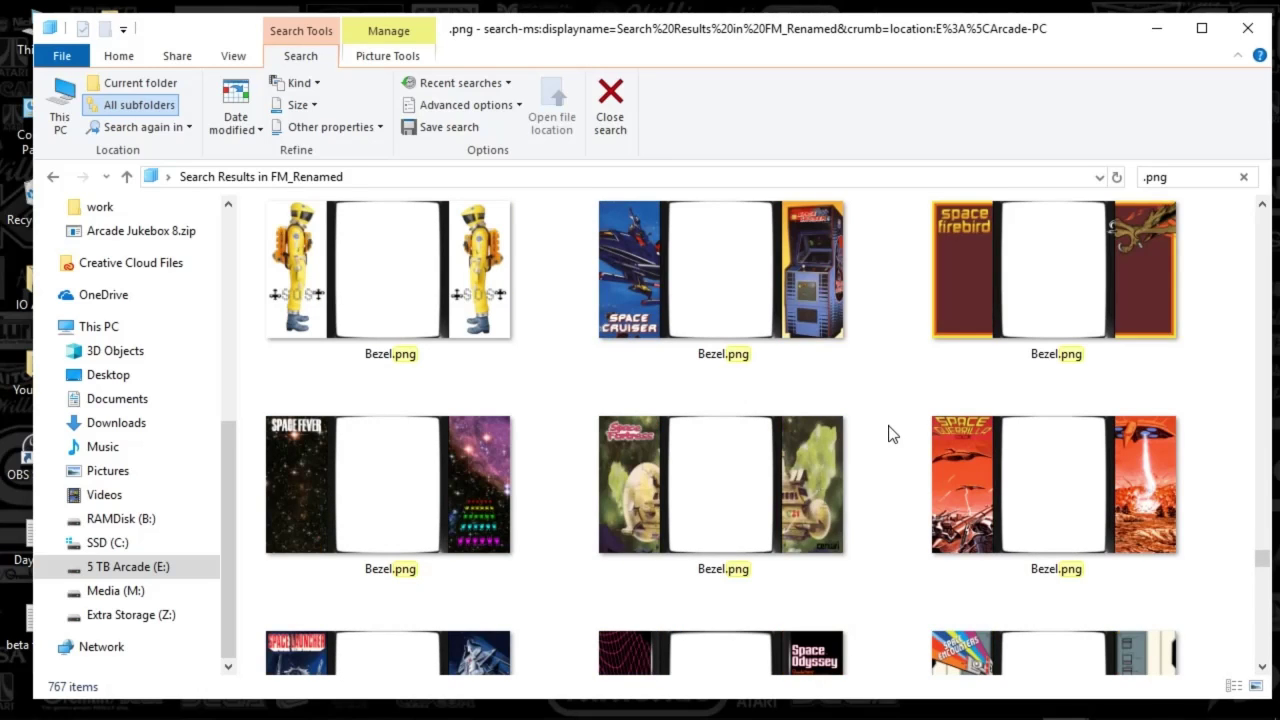
scroll(893, 433, "down", 4)
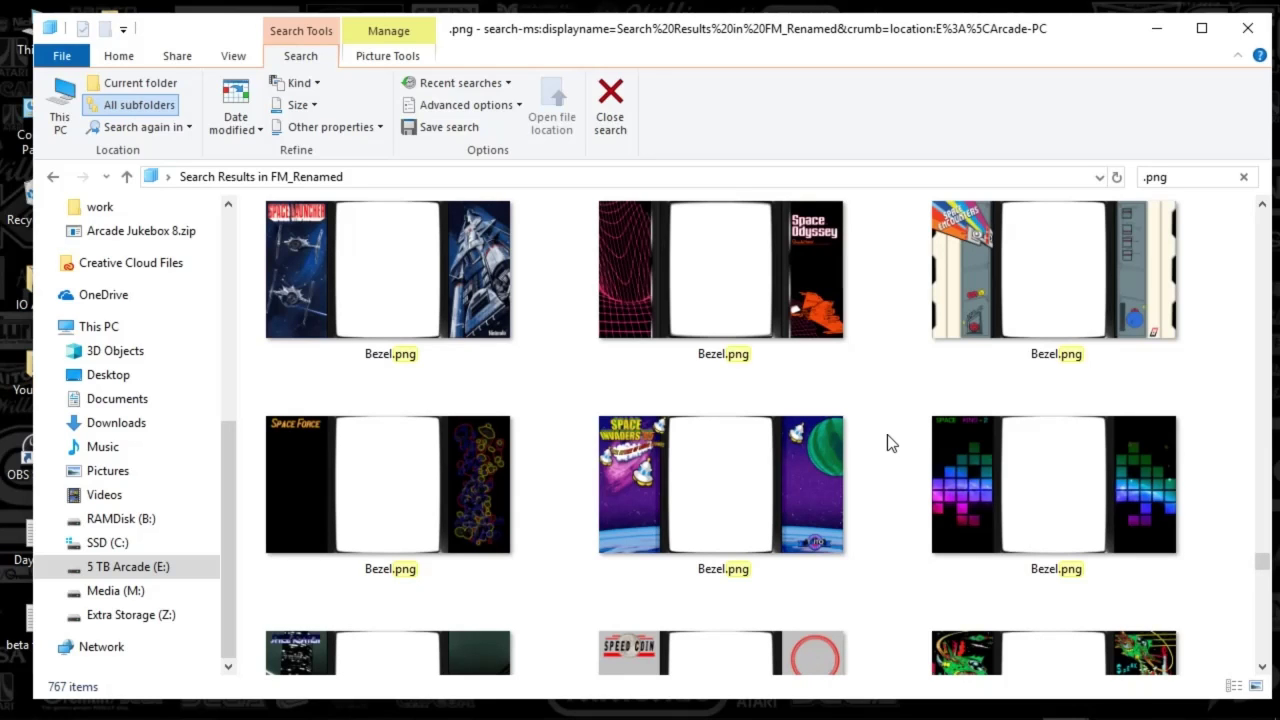
- Examine the vertical bezel artwork from Speed Coin and Spiders through Space Invaders and Superbike to Super Zaxxon and Talbot
scroll(887, 436, "down", 4)
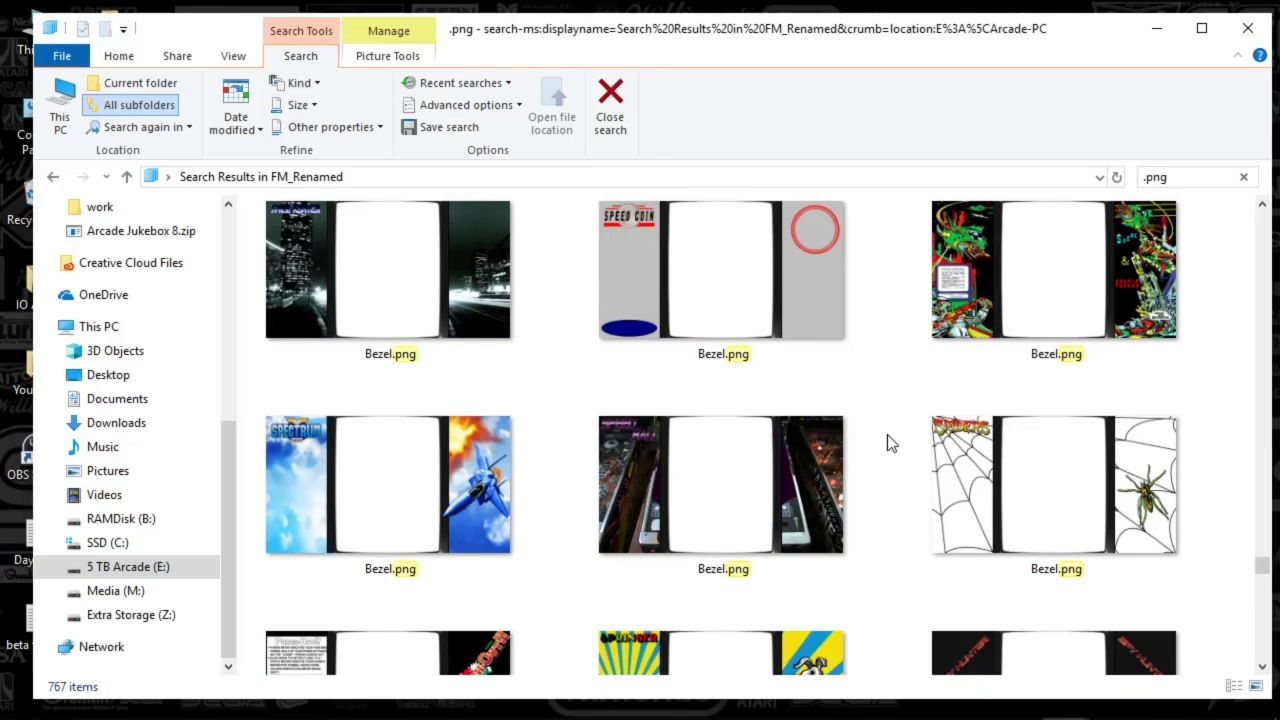
scroll(887, 436, "down", 4)
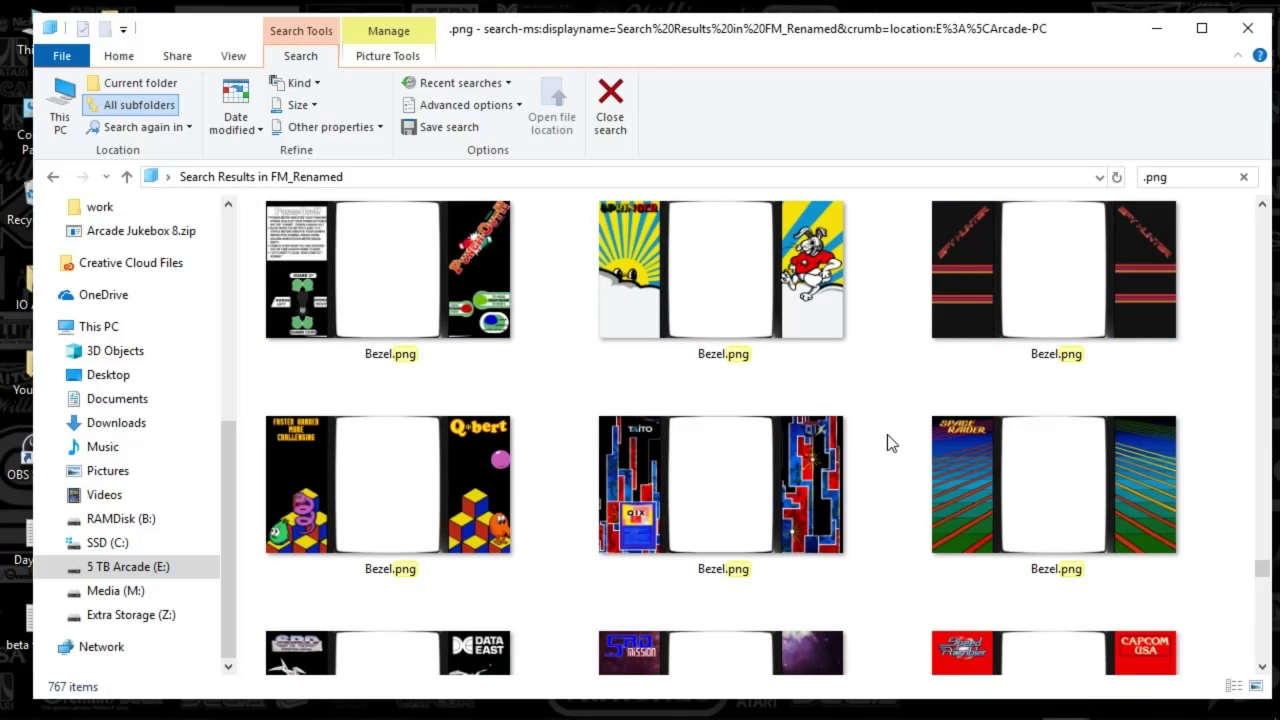
scroll(887, 434, "down", 4)
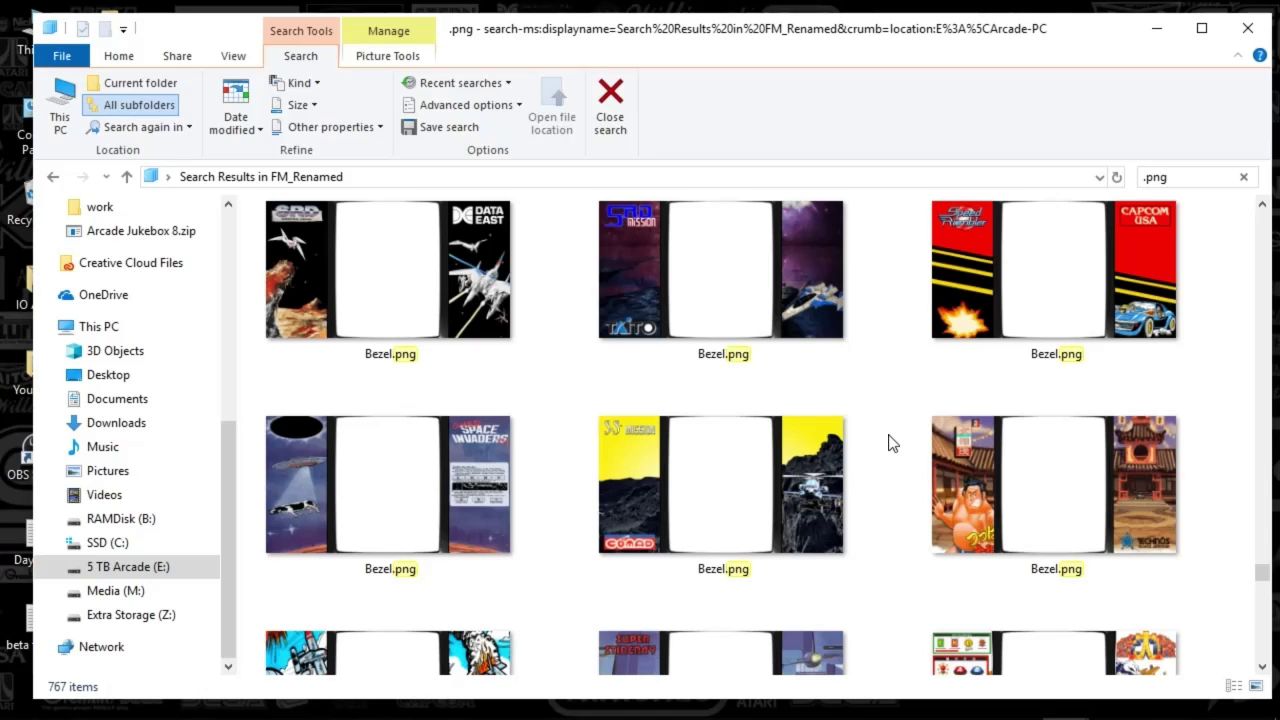
scroll(893, 444, "down", 4)
scroll(893, 444, "down", 4)
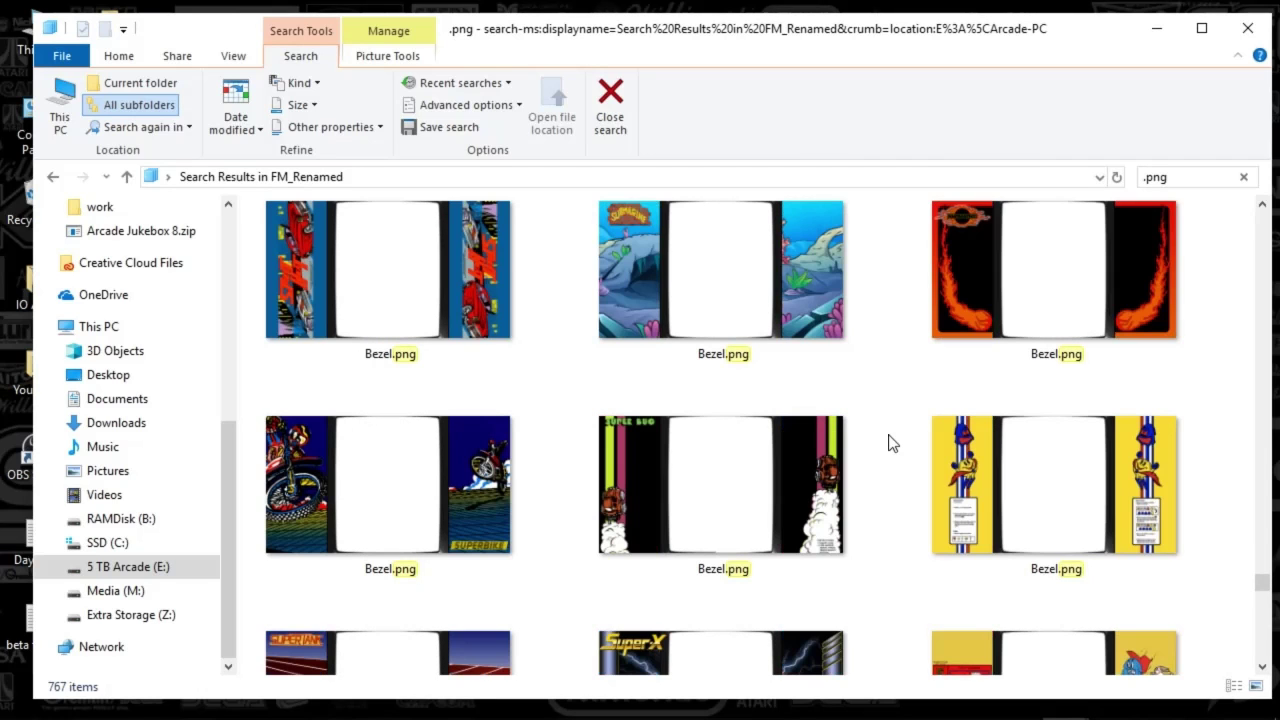
scroll(893, 444, "down", 4)
scroll(890, 443, "down", 4)
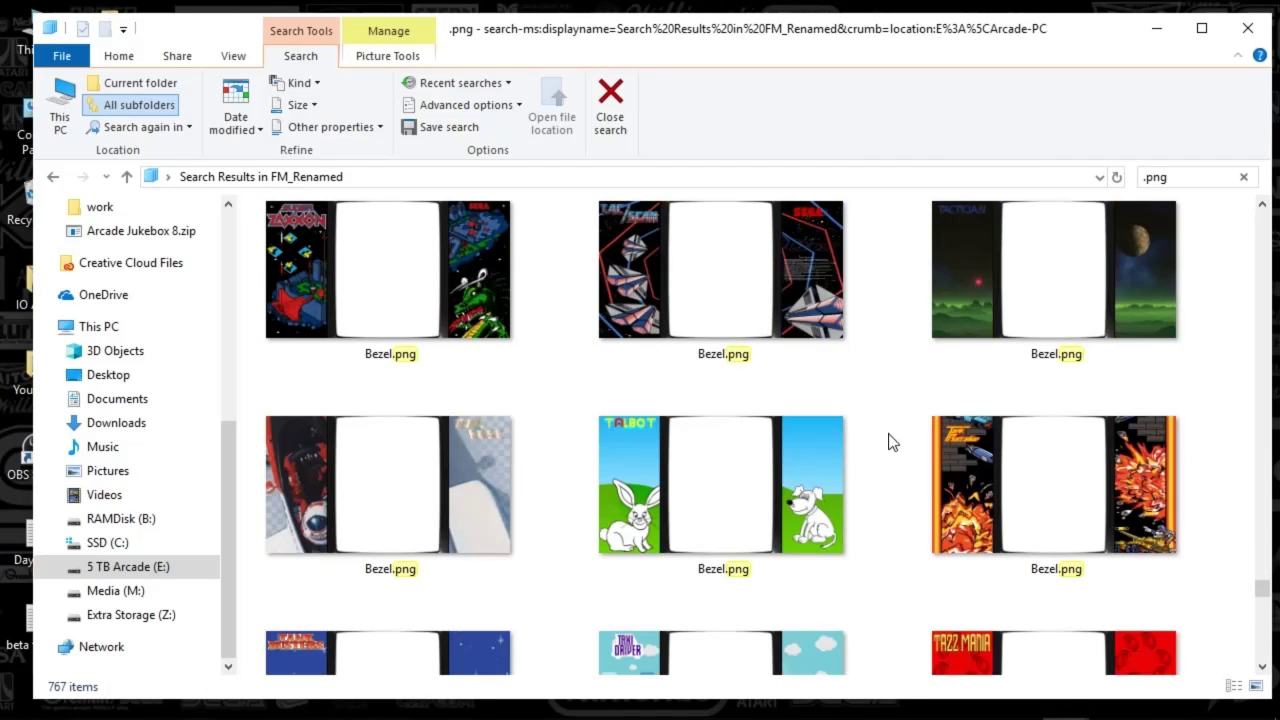
- Look over the remaining vertical bezels from Thunder Dragon through Time Soldiers, Turbo and Vastar to the end of the search results
scroll(890, 443, "down", 4)
scroll(880, 449, "down", 4)
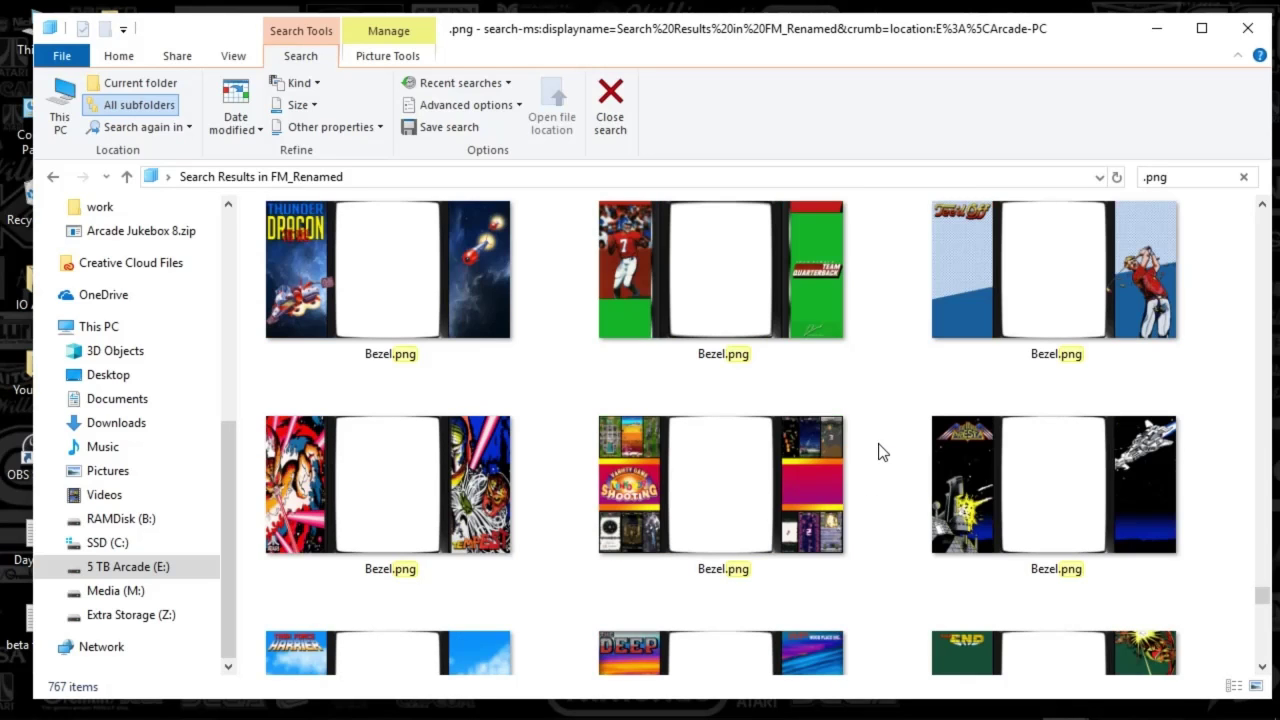
scroll(881, 450, "down", 4)
scroll(881, 450, "down", 4)
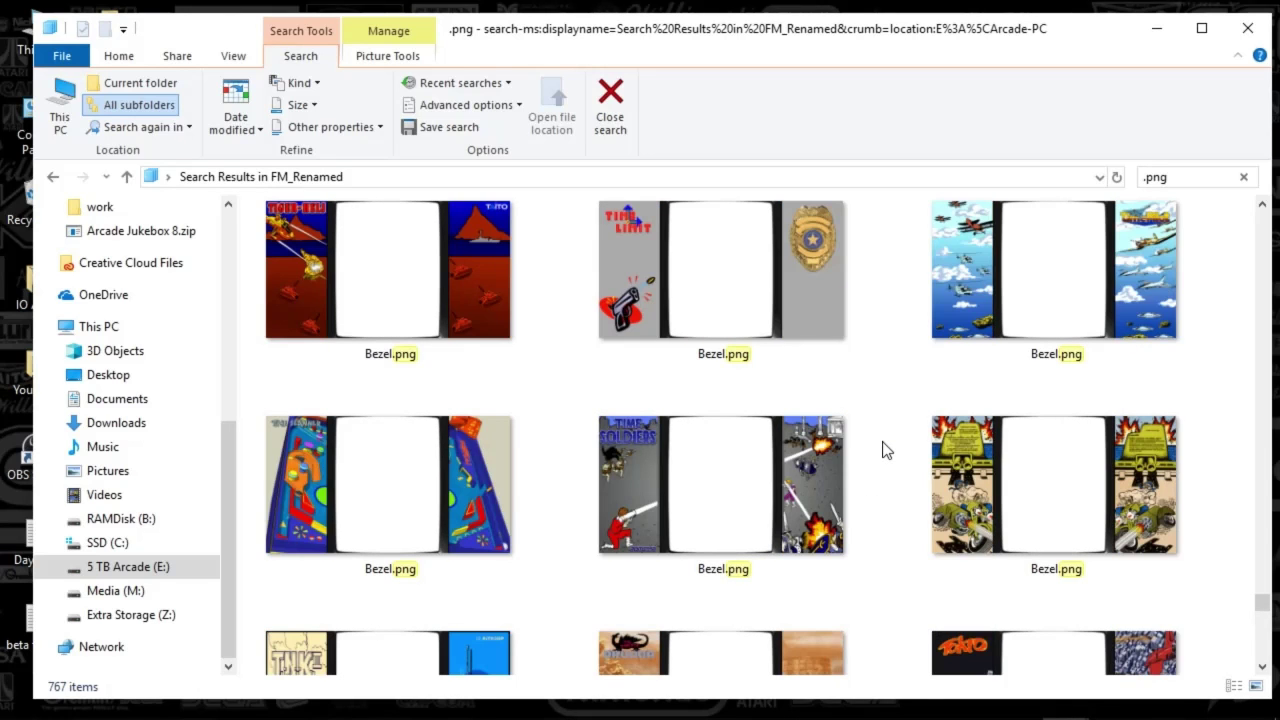
scroll(882, 450, "down", 4)
scroll(882, 450, "down", 4)
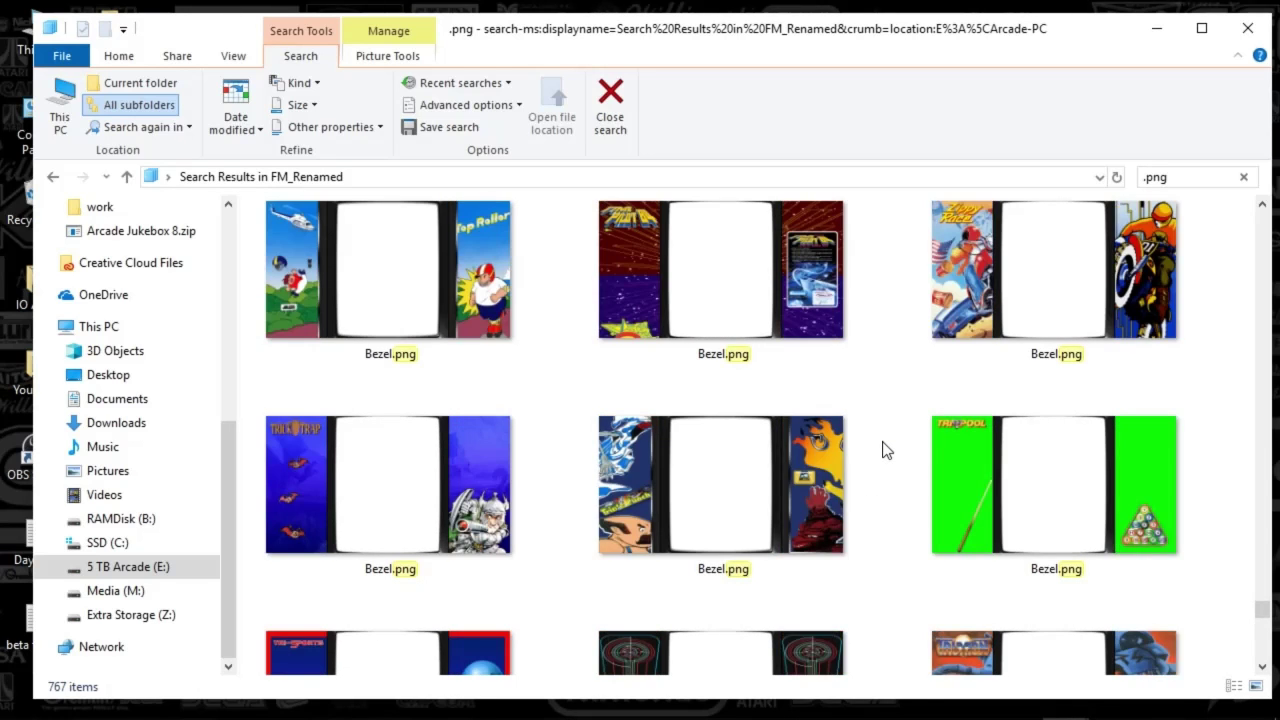
scroll(882, 450, "down", 8)
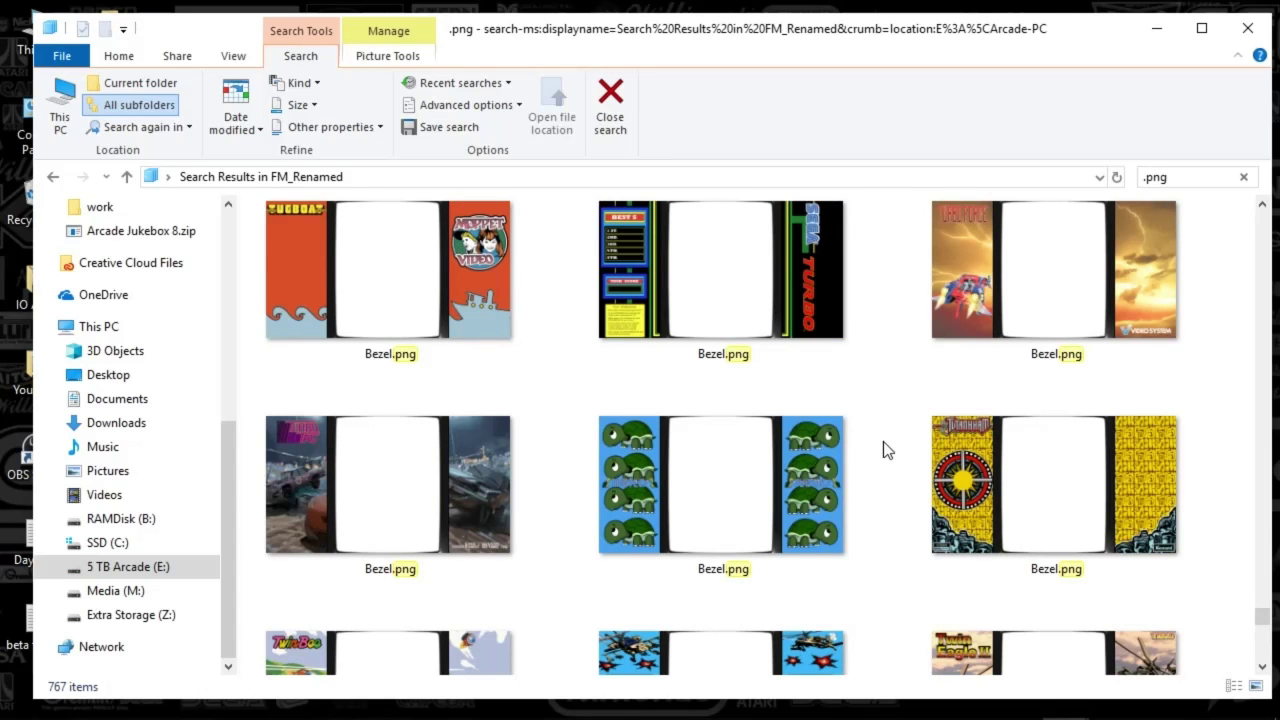
scroll(883, 442, "down", 16)
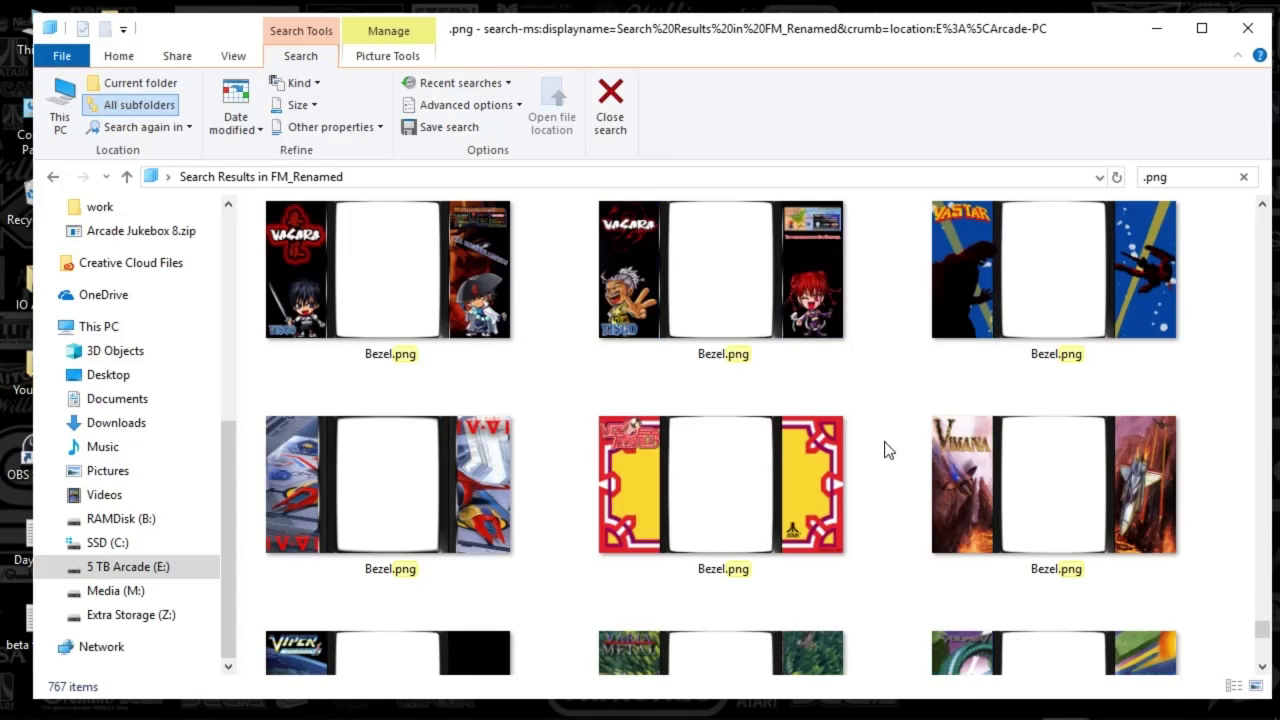
scroll(884, 450, "down", 10)
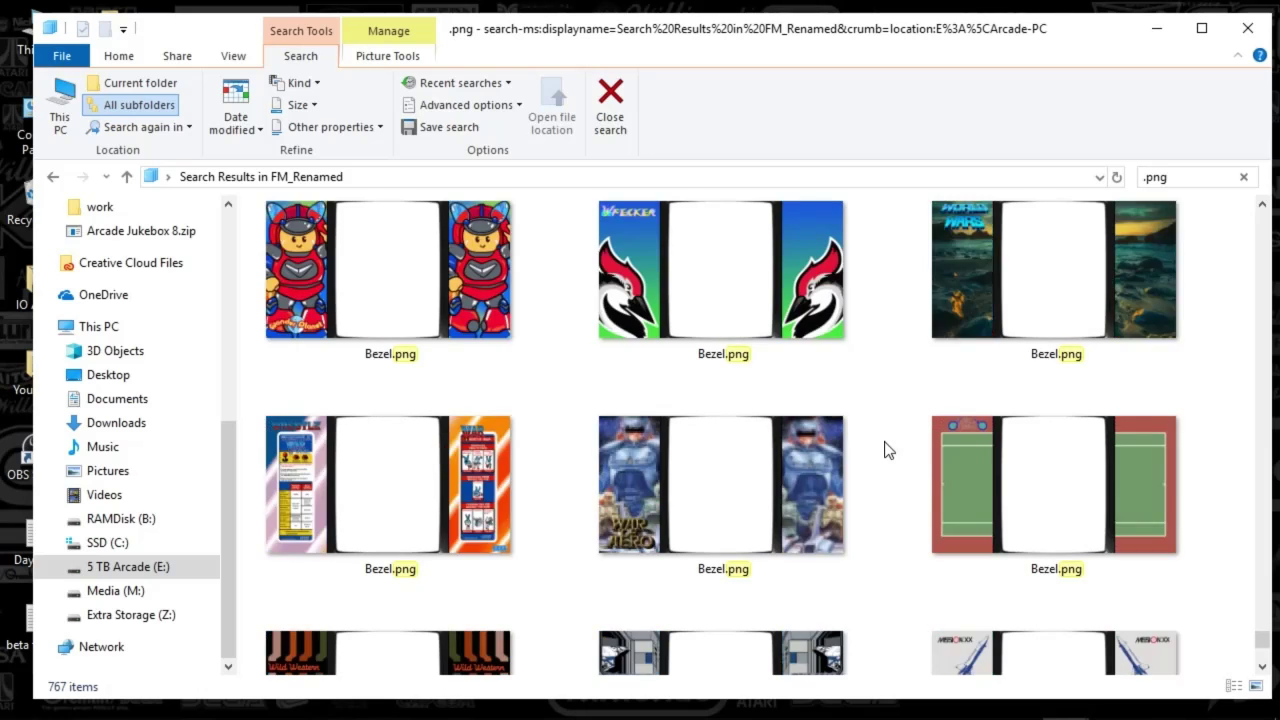
scroll(884, 450, "down", 8)
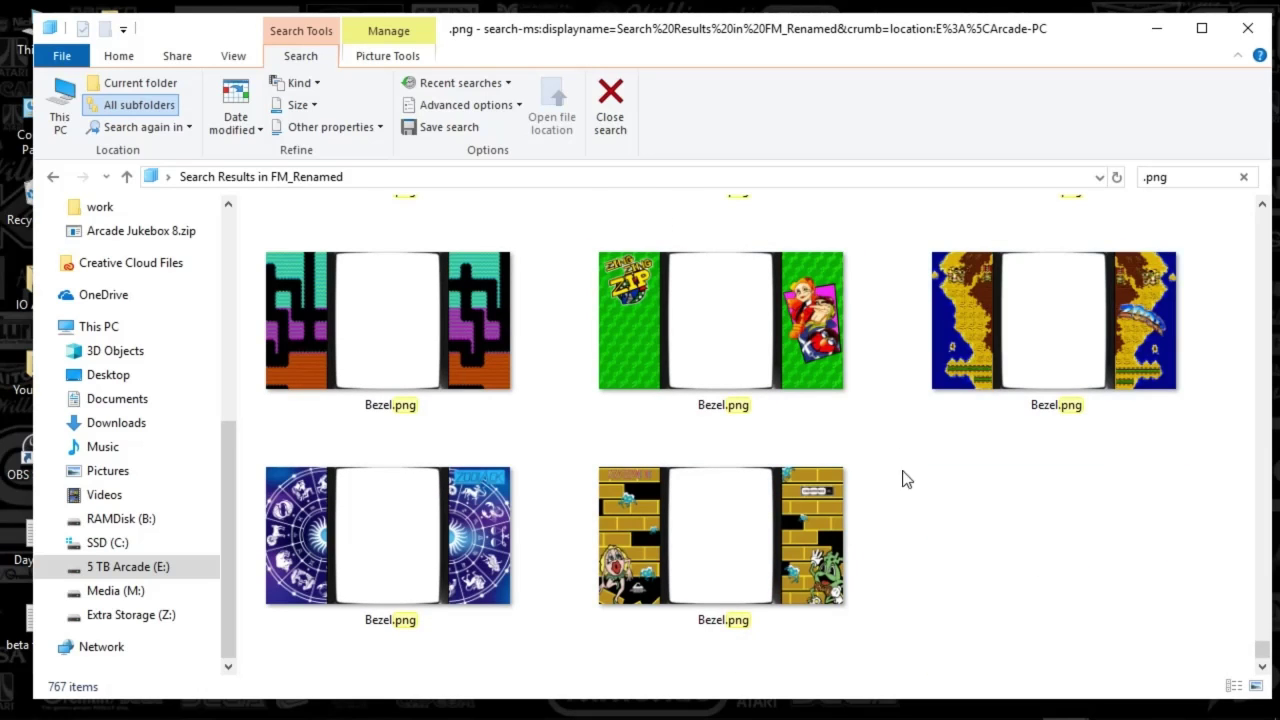
- Look back through the bezels from the end of the results past Vastar and Samurai Aces to Pinball Action
scroll(844, 529, "up", 10)
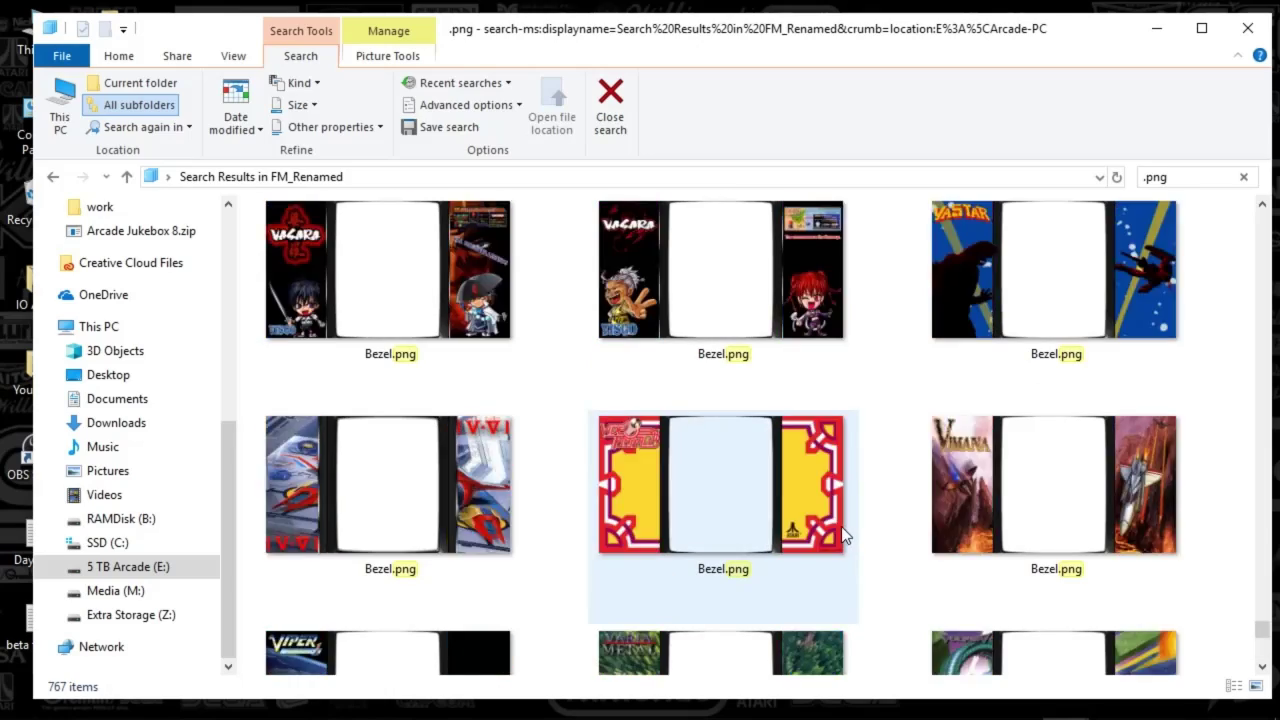
scroll(845, 530, "up", 15)
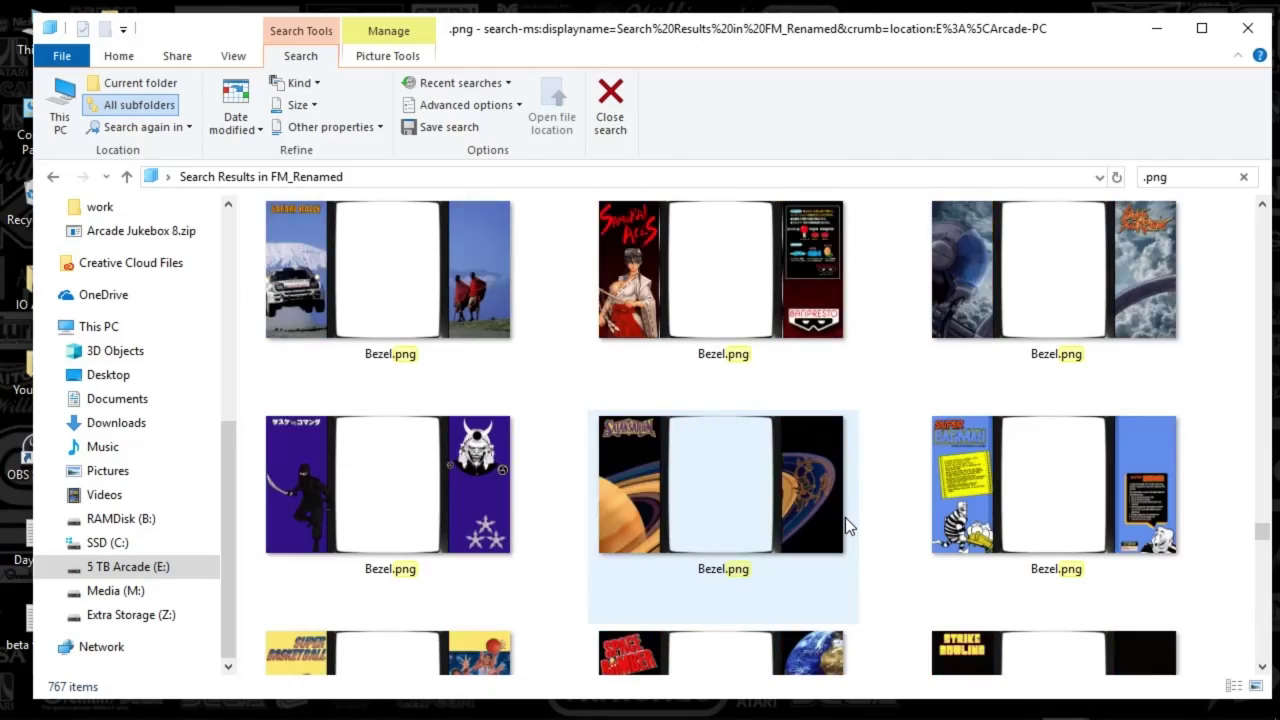
scroll(845, 516, "up", 8)
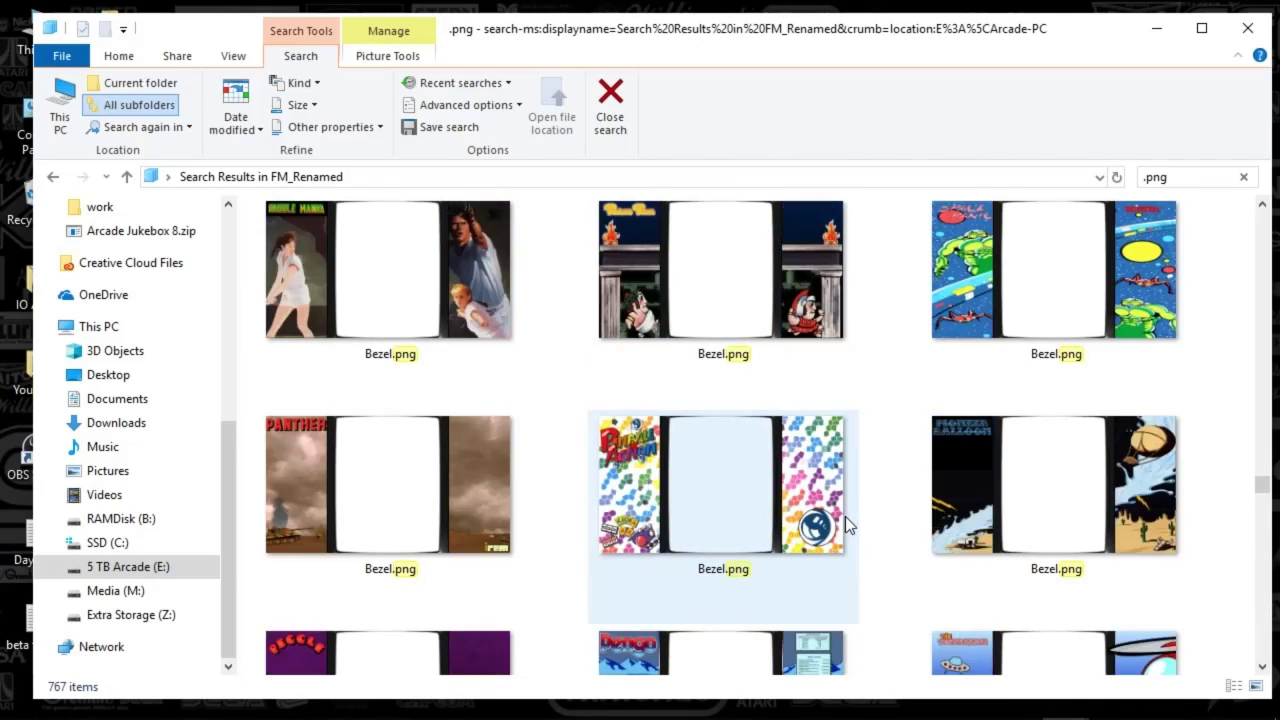
- Switch to FileZilla, connect to the saved Emumovies site and open its remote Official folder
mouse_move(784, 712)
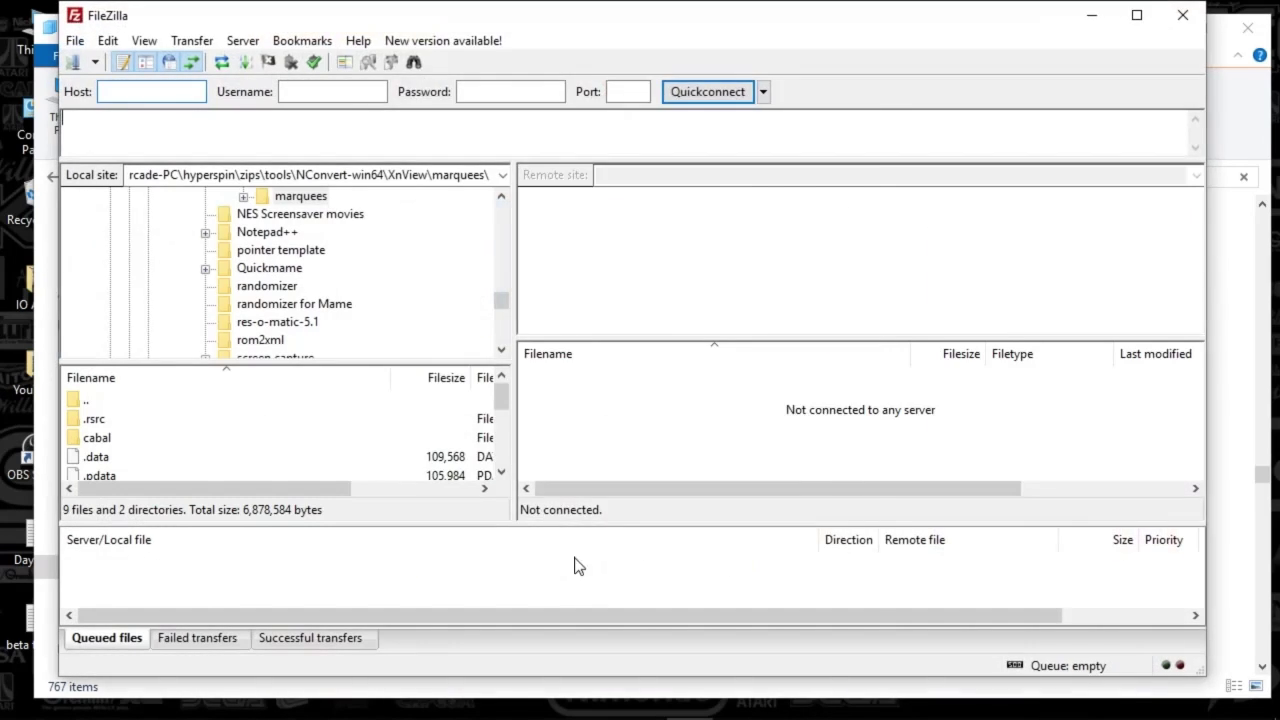
left_click(866, 16)
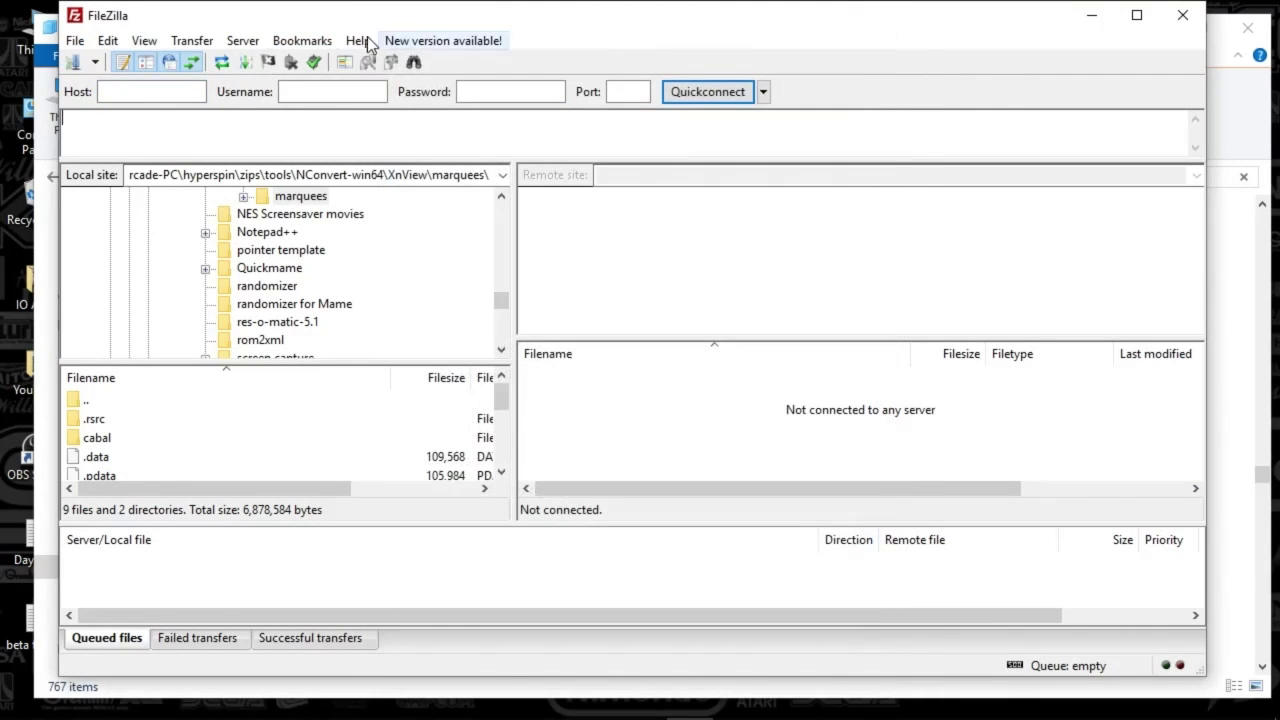
left_click(75, 40)
left_click(73, 65)
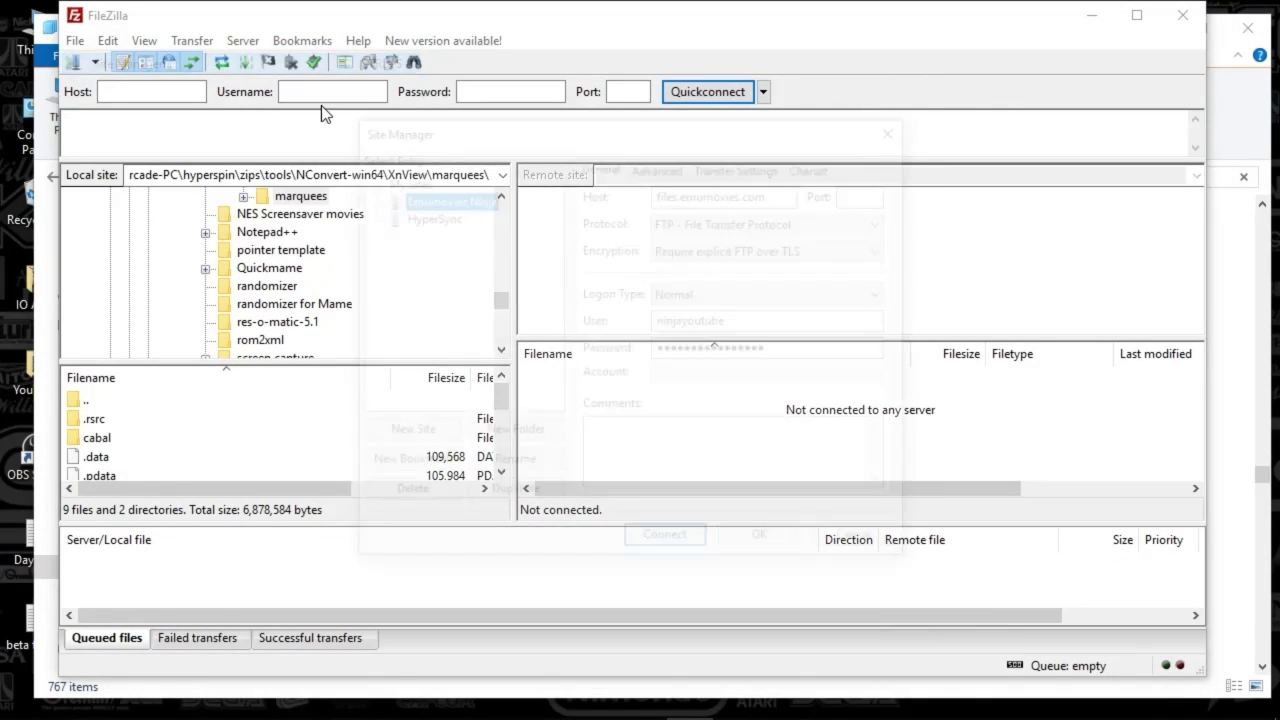
left_click(705, 549)
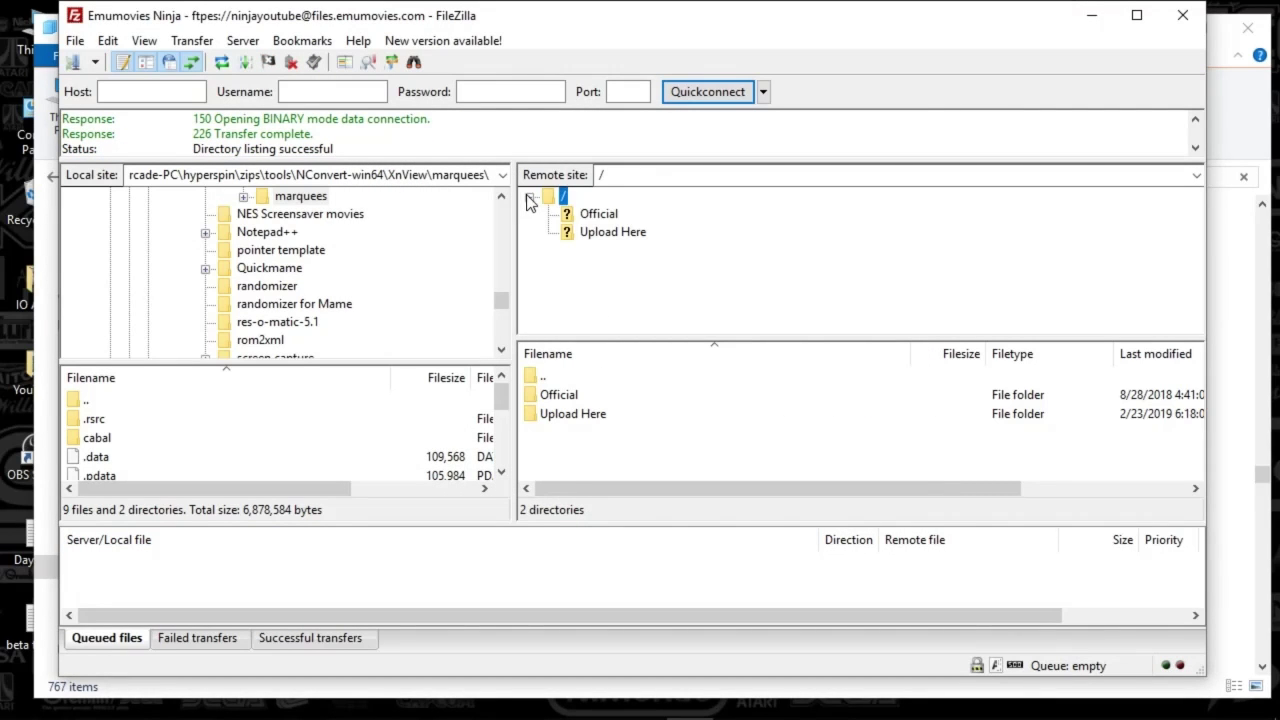
left_click(574, 215)
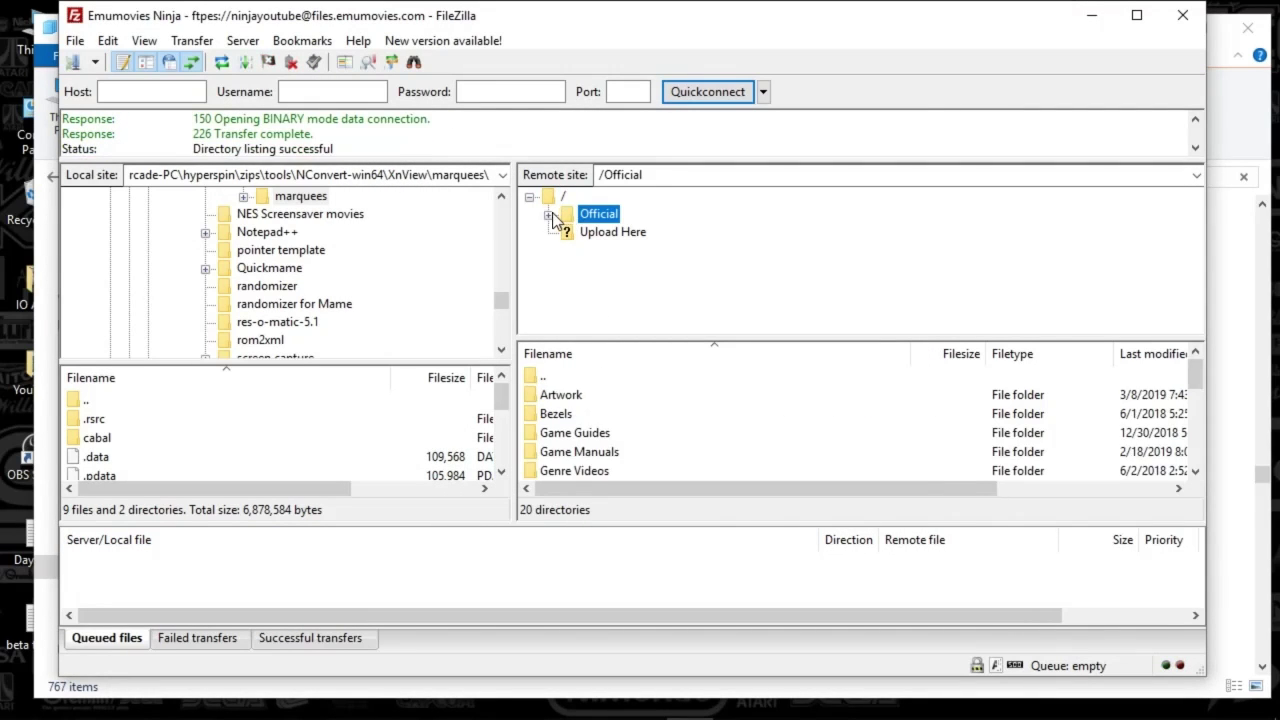
- Open the remote MAME bezels folder at /Official/Ninja2bseen's Dojo/Hyperspin/RocketLauncher/Media/Bezels/MAME
left_click(598, 322)
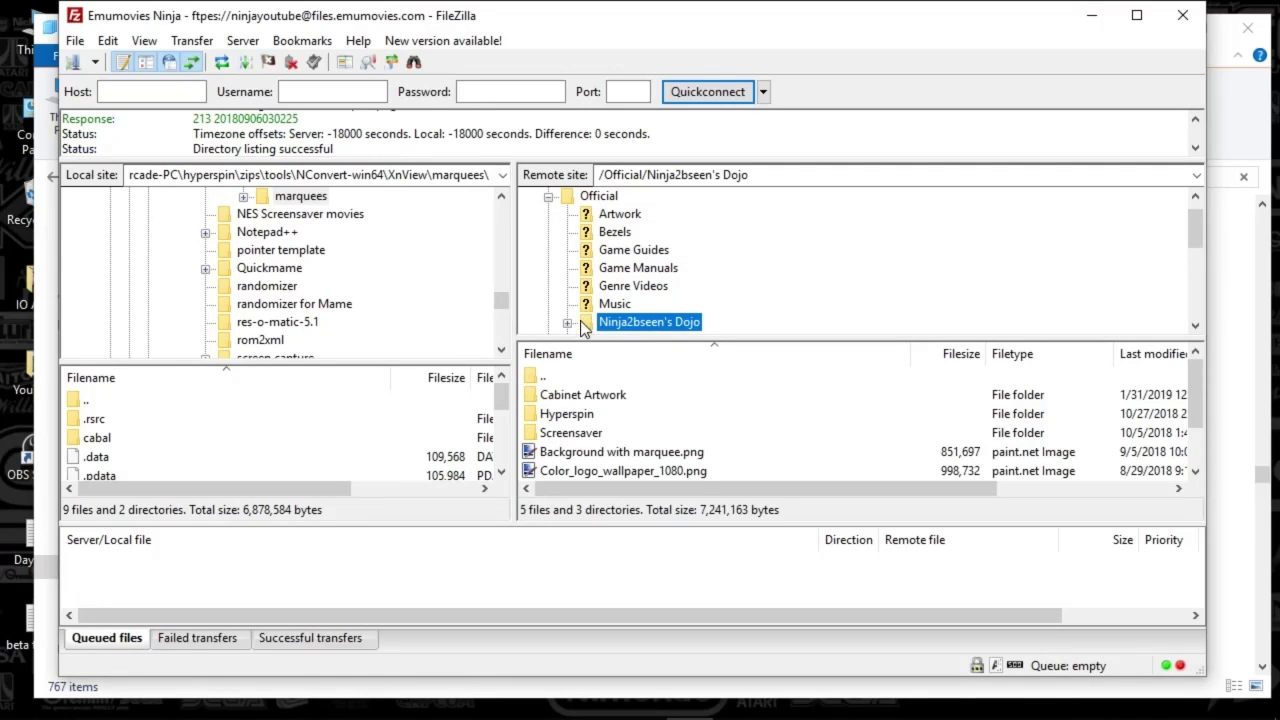
left_click(607, 305)
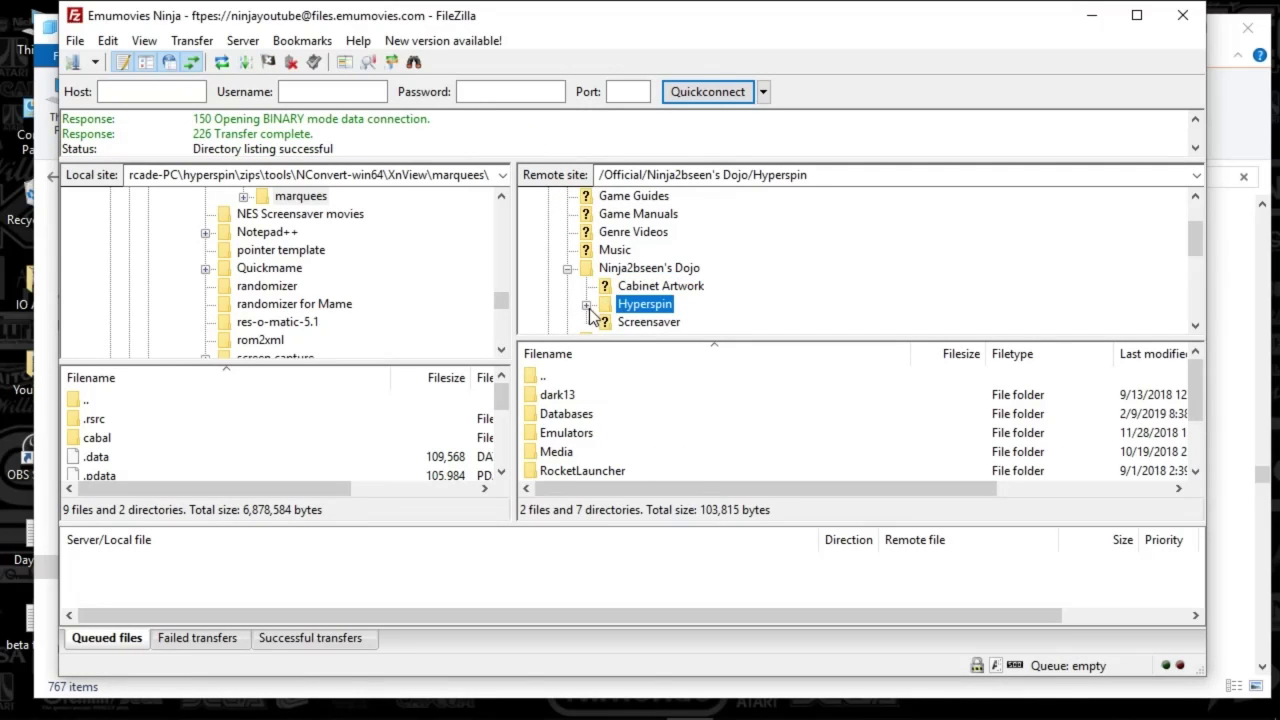
left_click(660, 286)
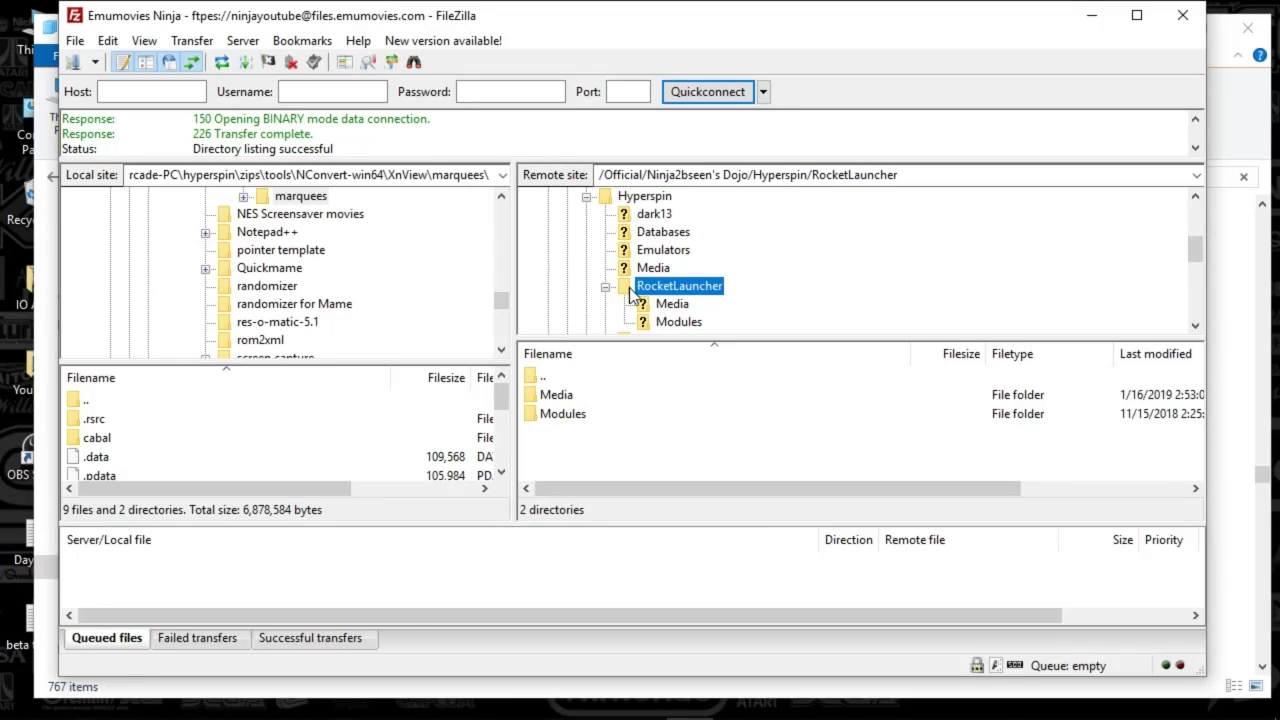
left_click(648, 305)
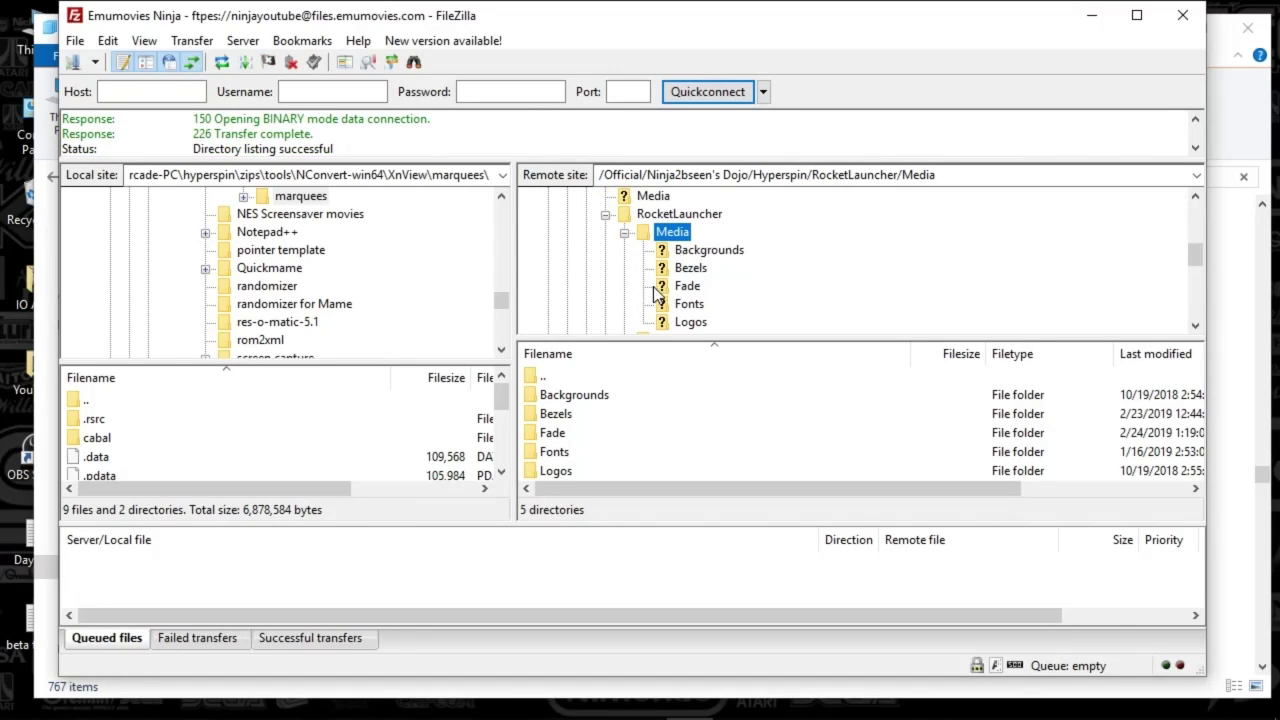
left_click(664, 268)
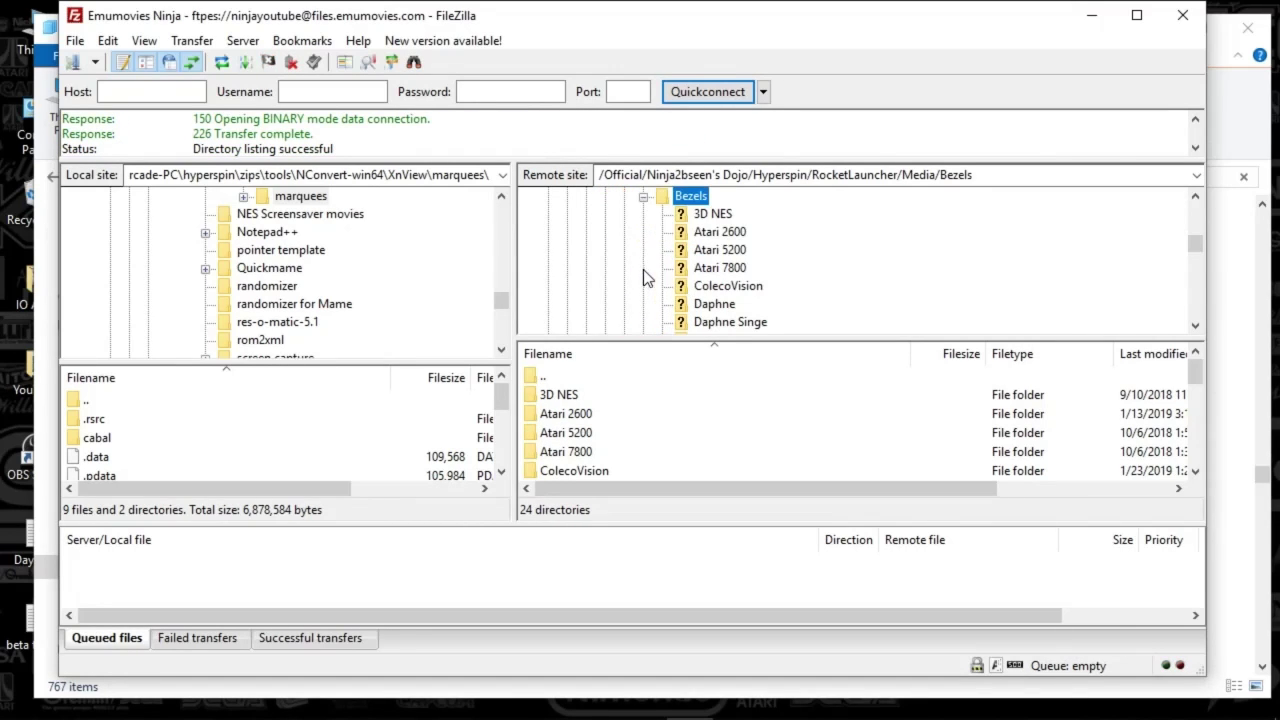
scroll(702, 286, "down", 2)
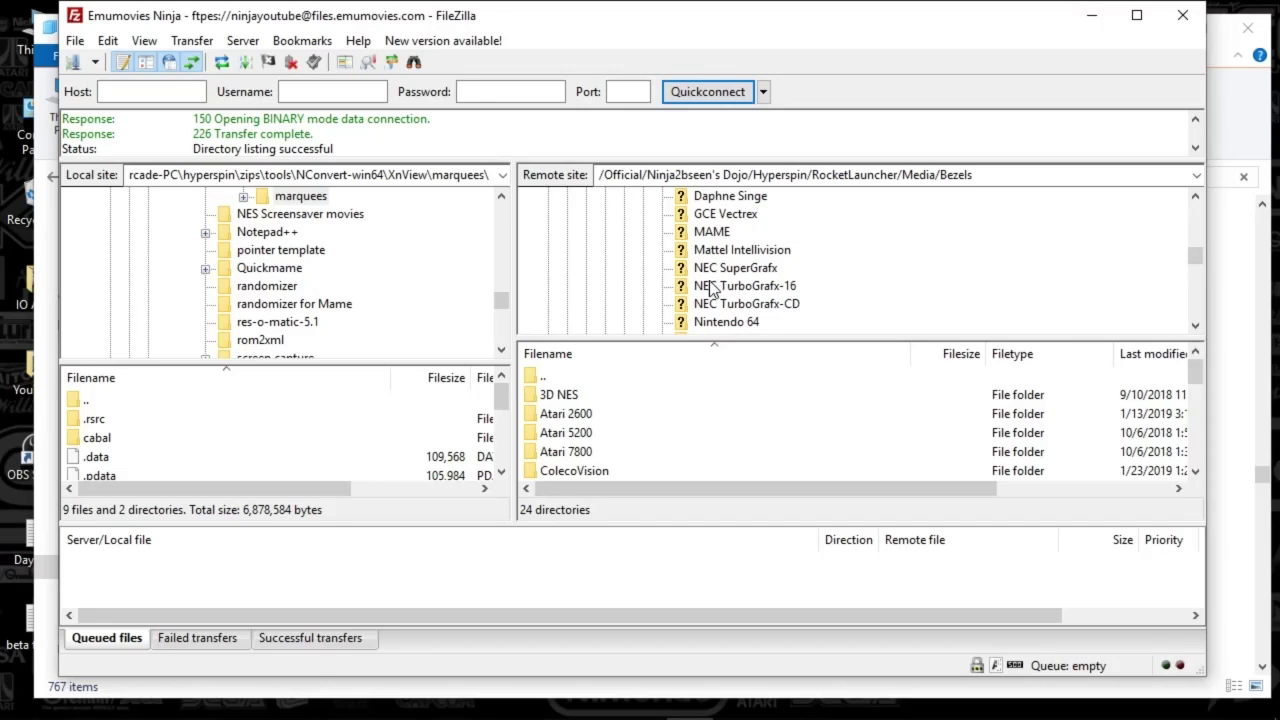
left_click(685, 235)
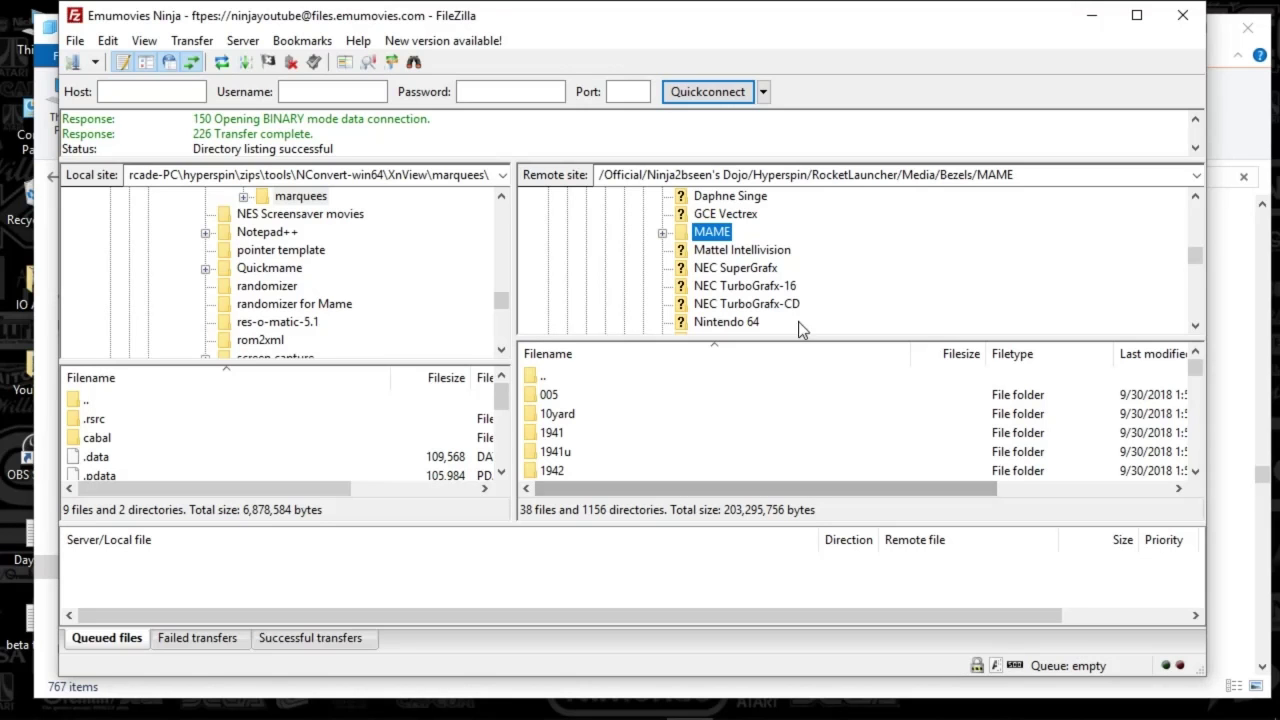
- Minimize FileZilla, bring the local RocketLauncher\Media\Bezels\MAME folder window to the front, view its game folders and shift the window slightly
left_click(1091, 15)
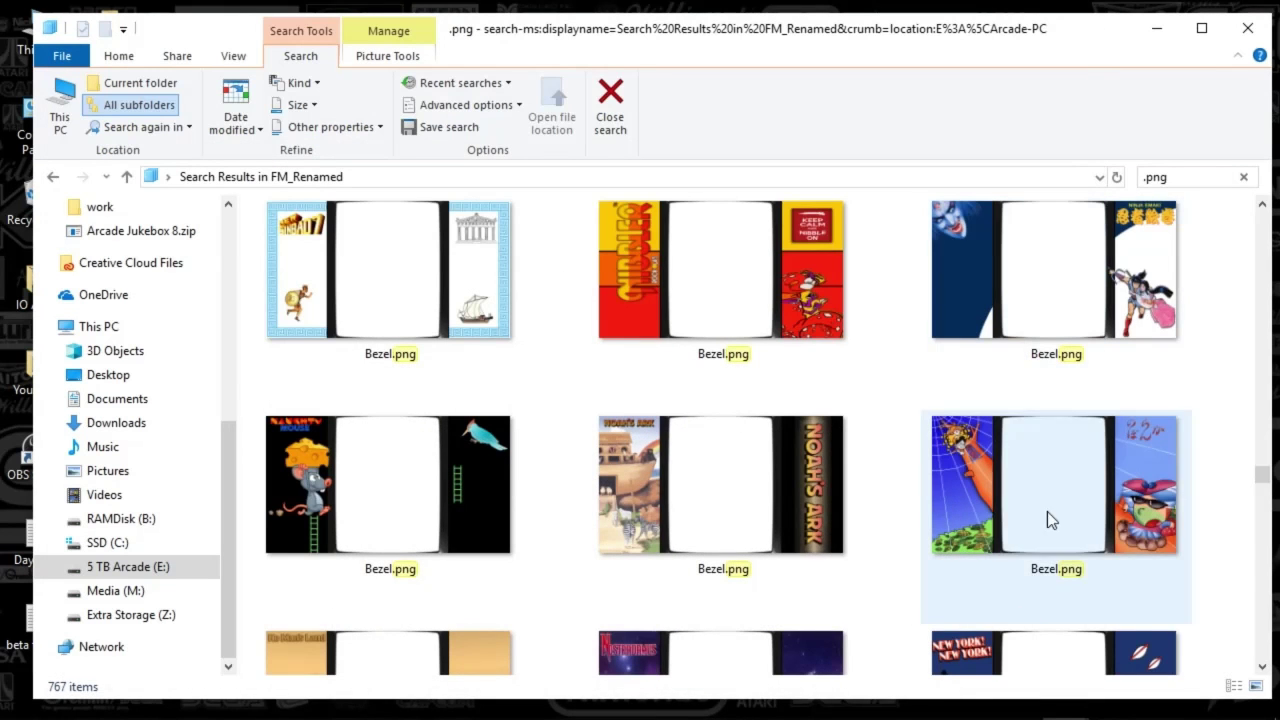
mouse_move(1064, 700)
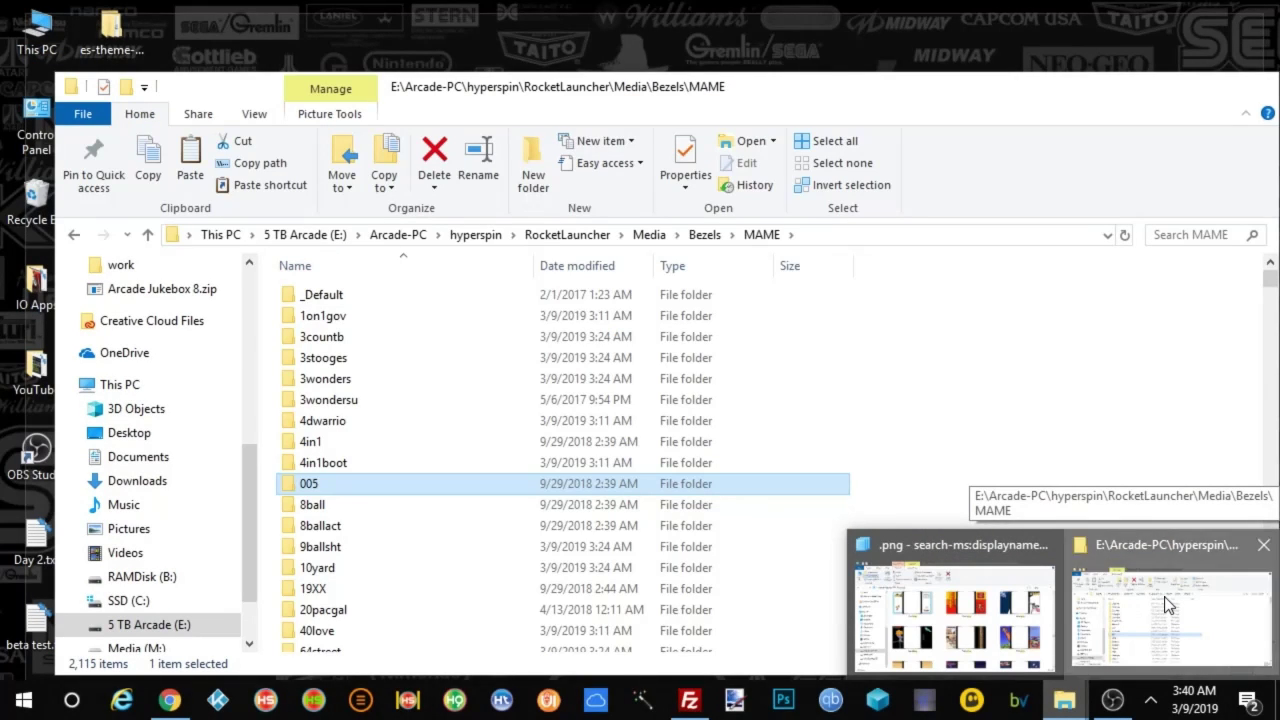
left_click(1165, 603)
scroll(795, 313, "down", 3)
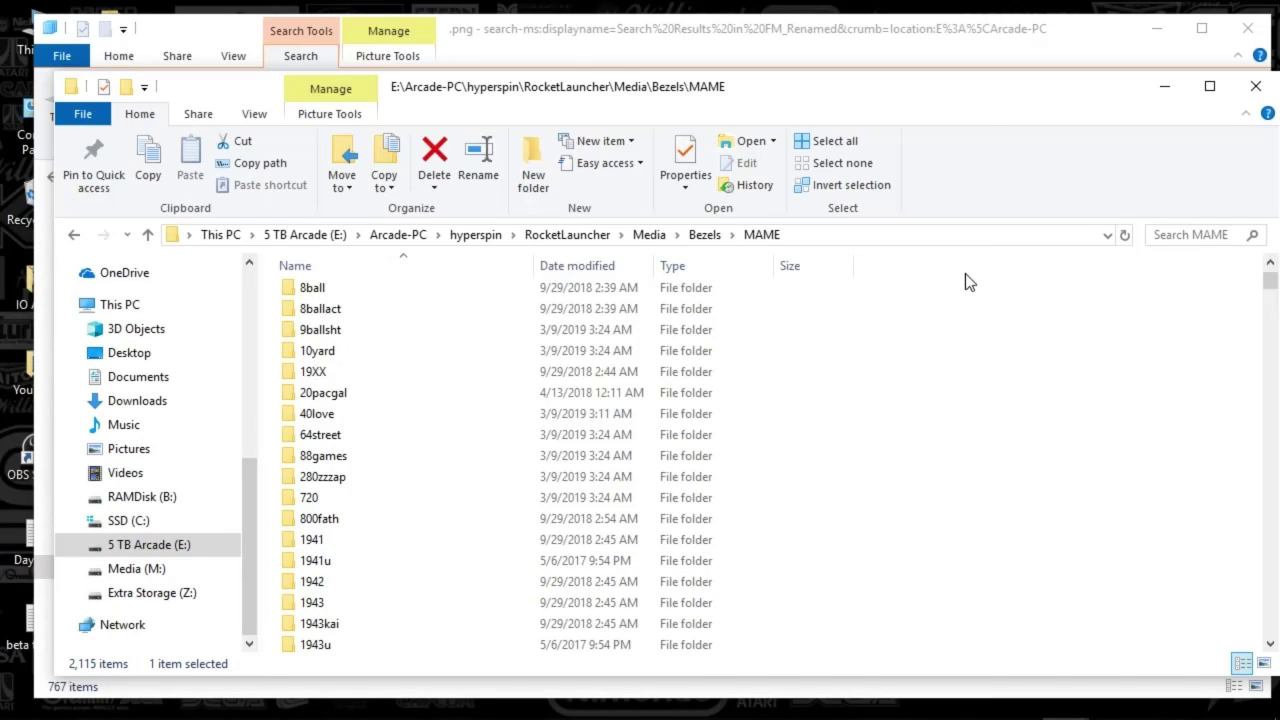
left_click_drag(943, 101, 913, 91)
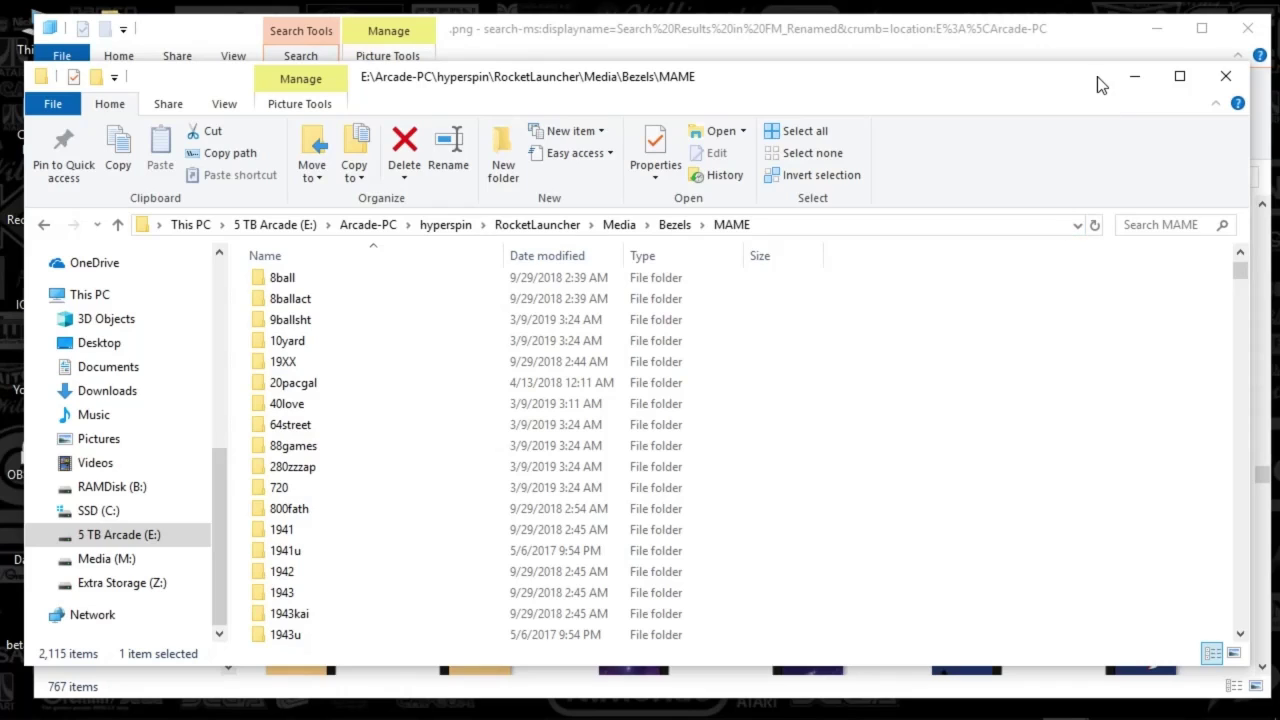